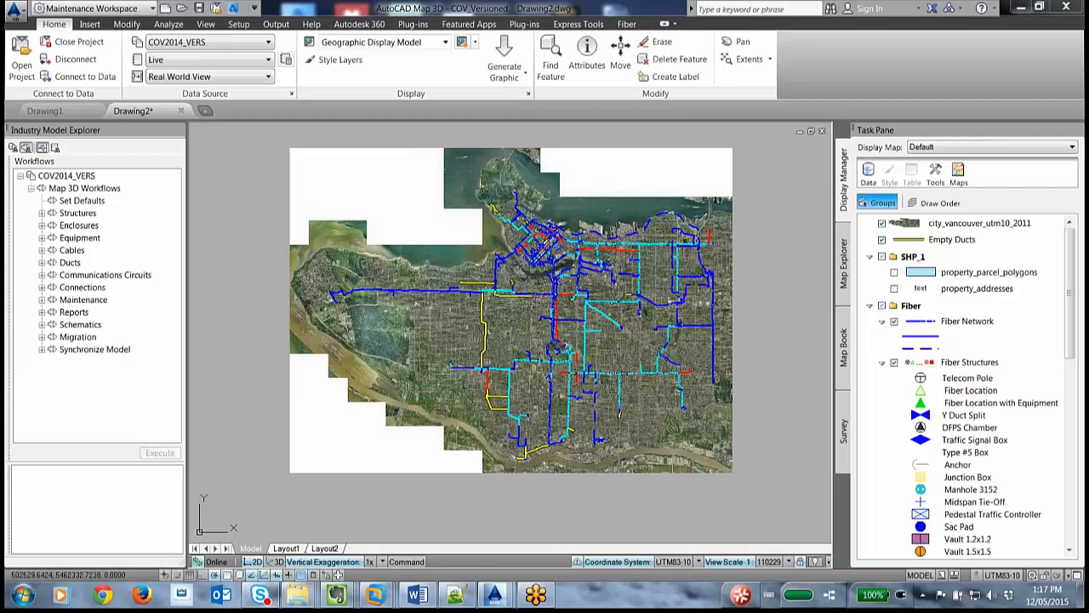
- Expand the Create Structures workflows, and list the Structure feature classes under the Telecom data model
{"action": "left_click", "coordinate": [42, 213]}
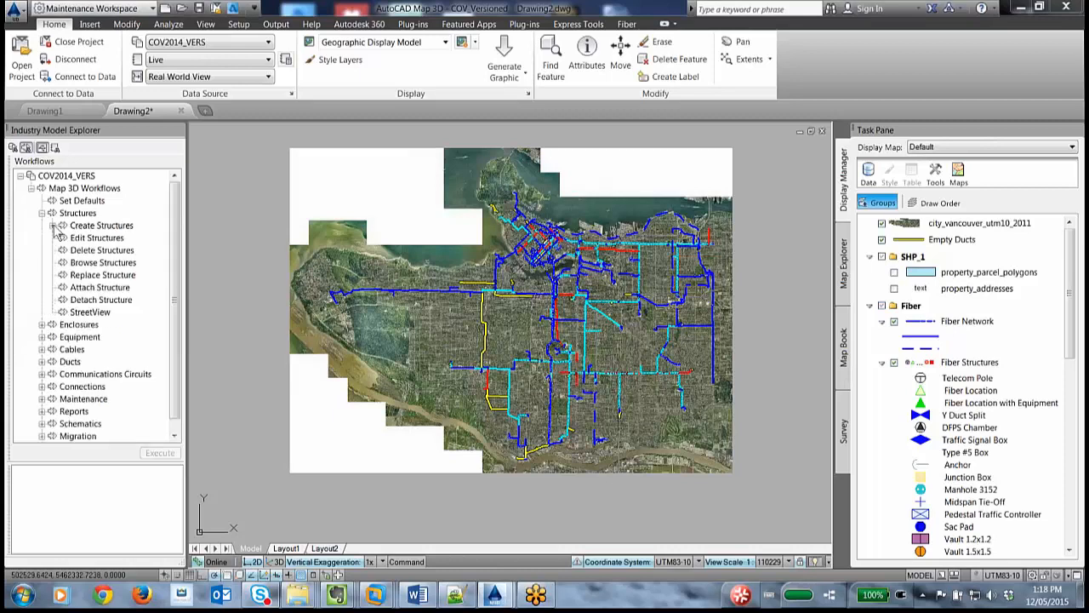
{"action": "left_click", "coordinate": [53, 226]}
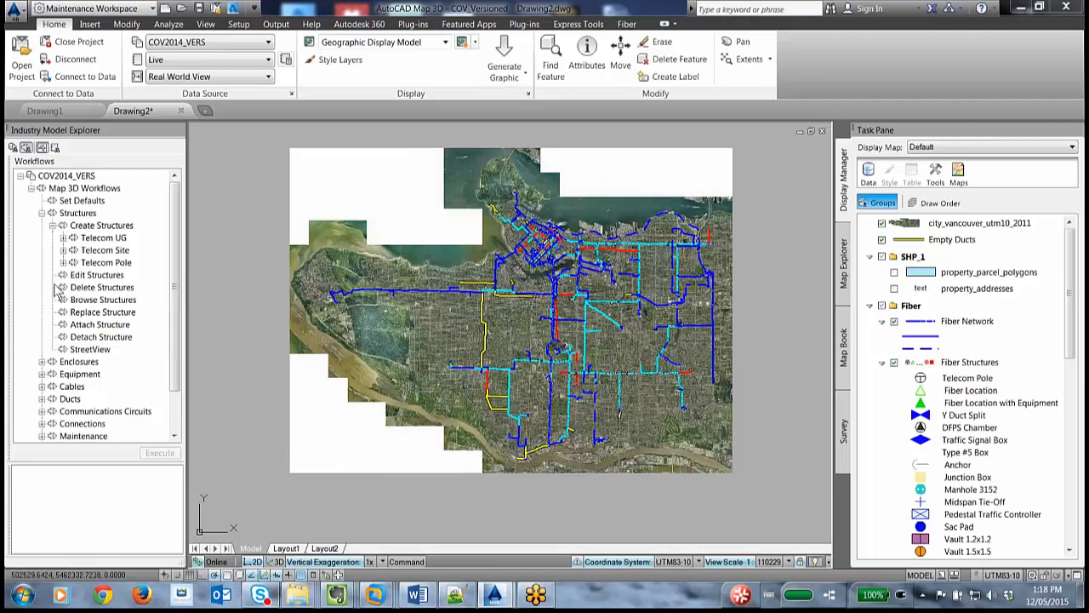
{"action": "left_click", "coordinate": [13, 148]}
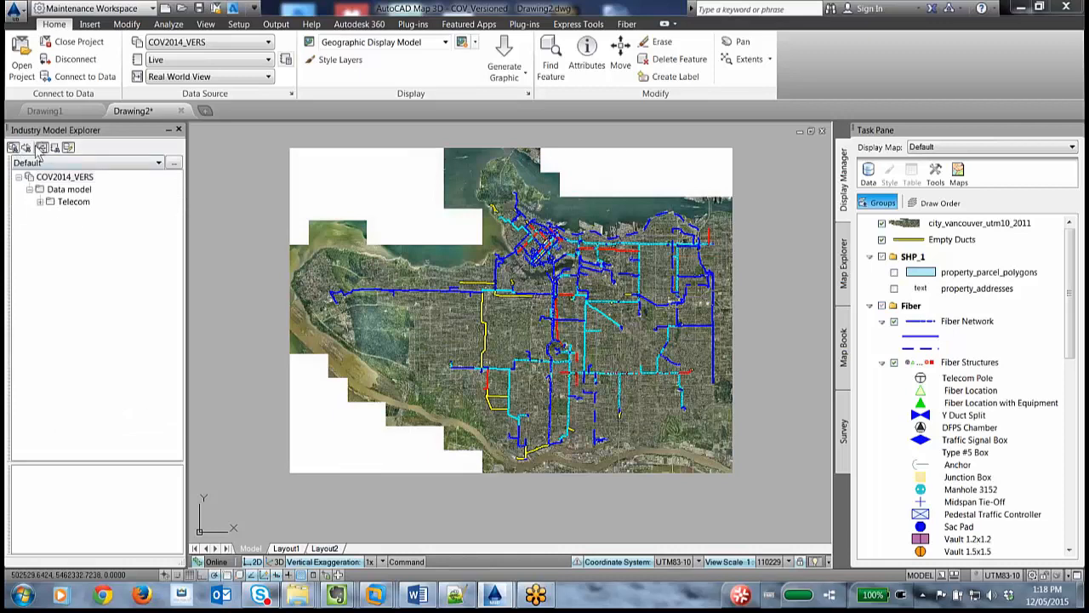
{"action": "left_click", "coordinate": [40, 202]}
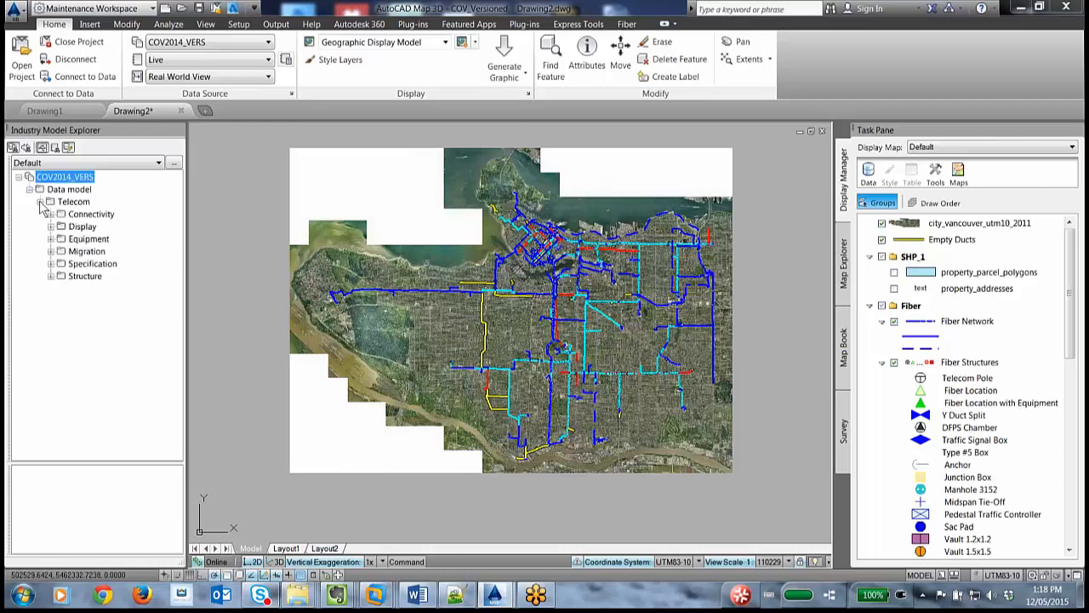
{"action": "left_click", "coordinate": [51, 276]}
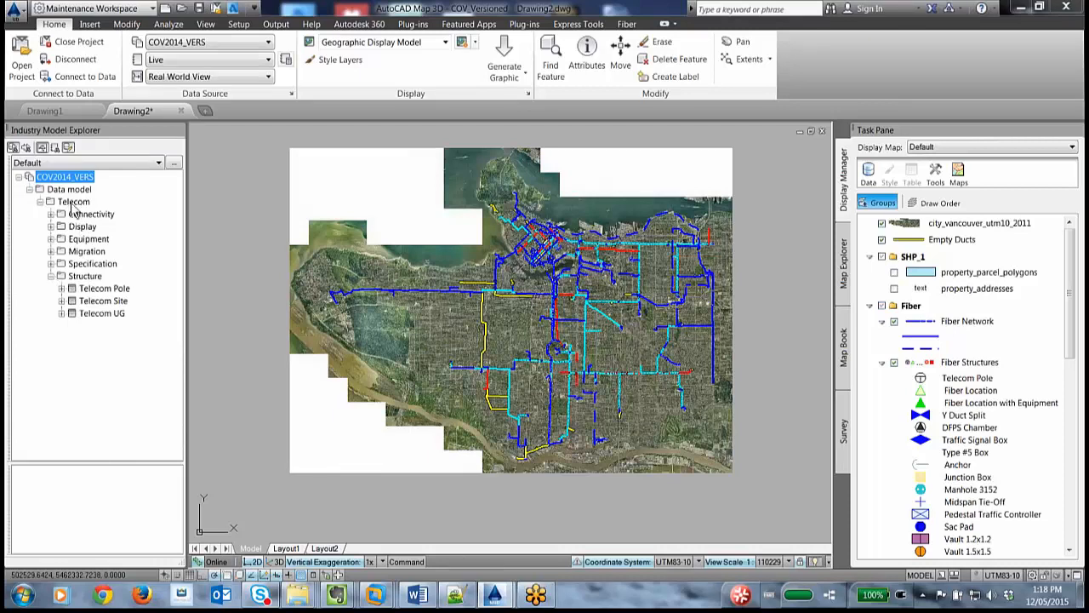
- Show the form for the Telecom Site feature class and reposition its window
{"action": "left_click", "coordinate": [102, 302]}
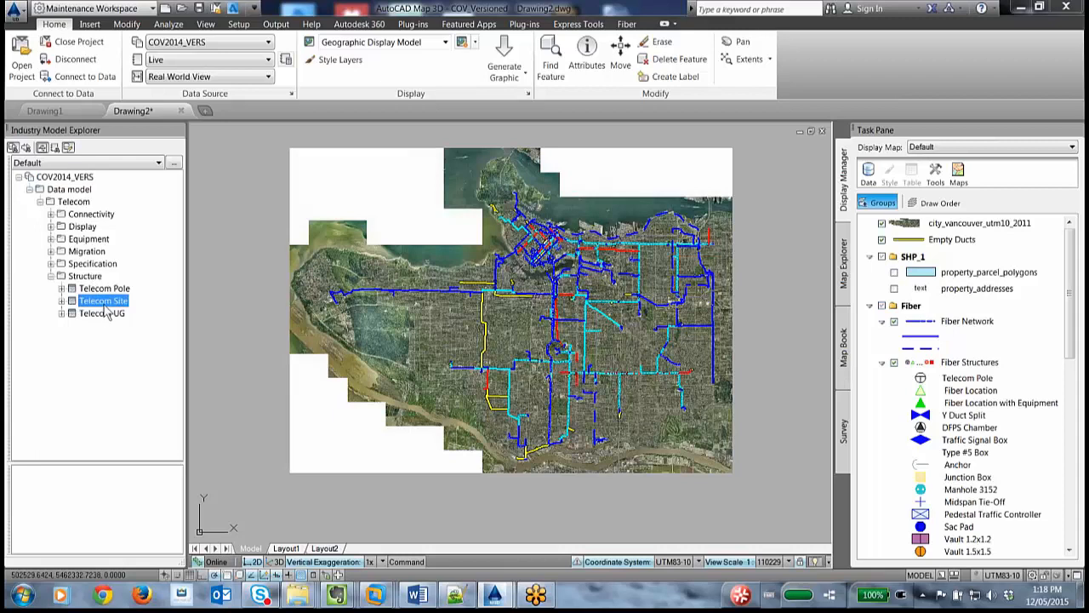
{"action": "right_click", "coordinate": [103, 305]}
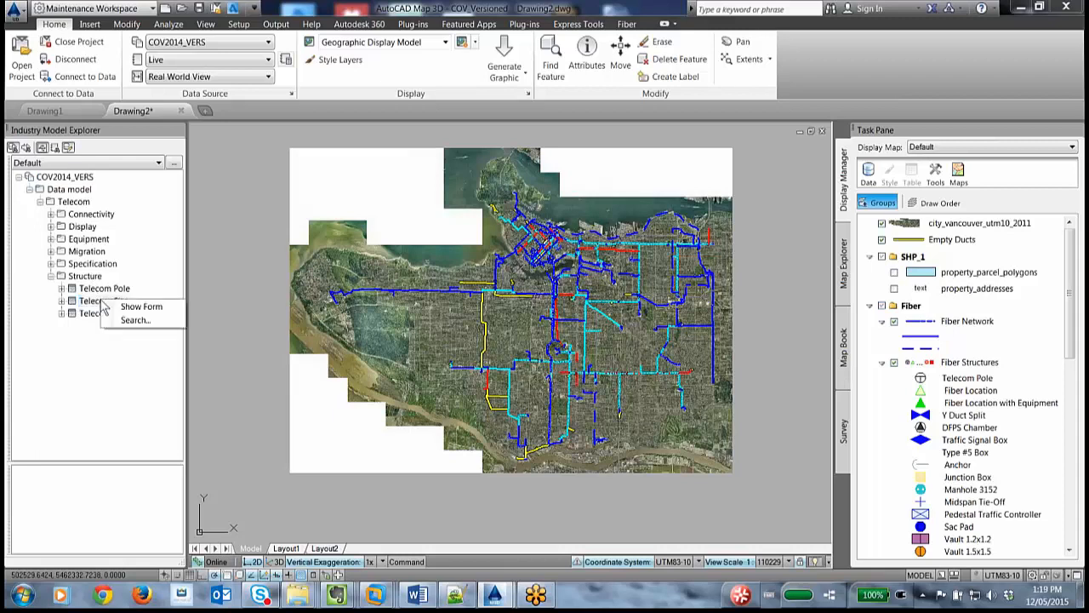
{"action": "left_click", "coordinate": [141, 306]}
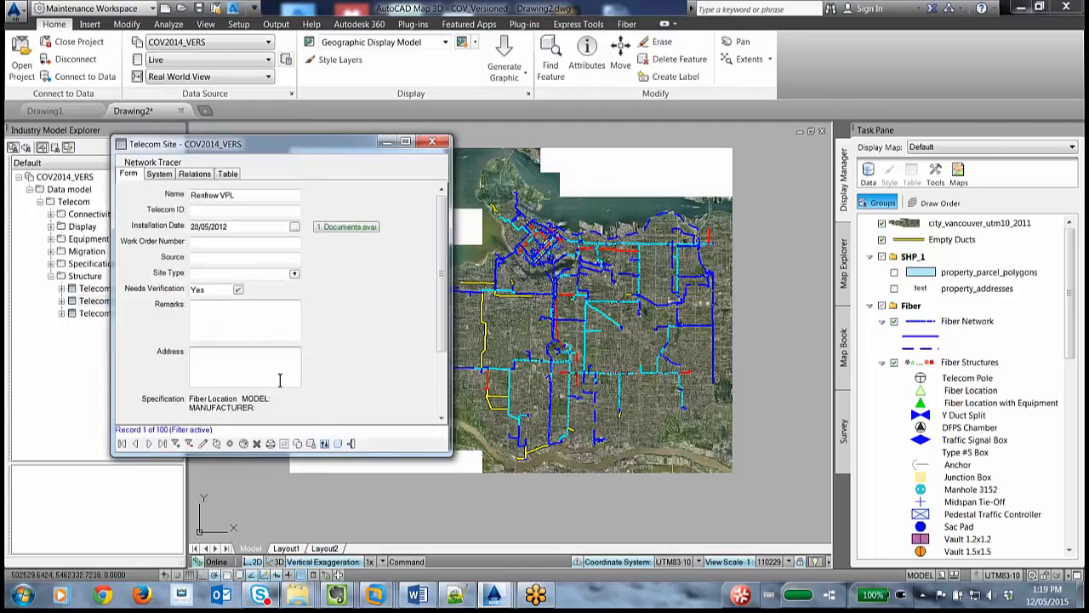
{"action": "left_click", "coordinate": [256, 351]}
{"action": "left_click_drag", "start_coordinate": [259, 150], "coordinate": [246, 175]}
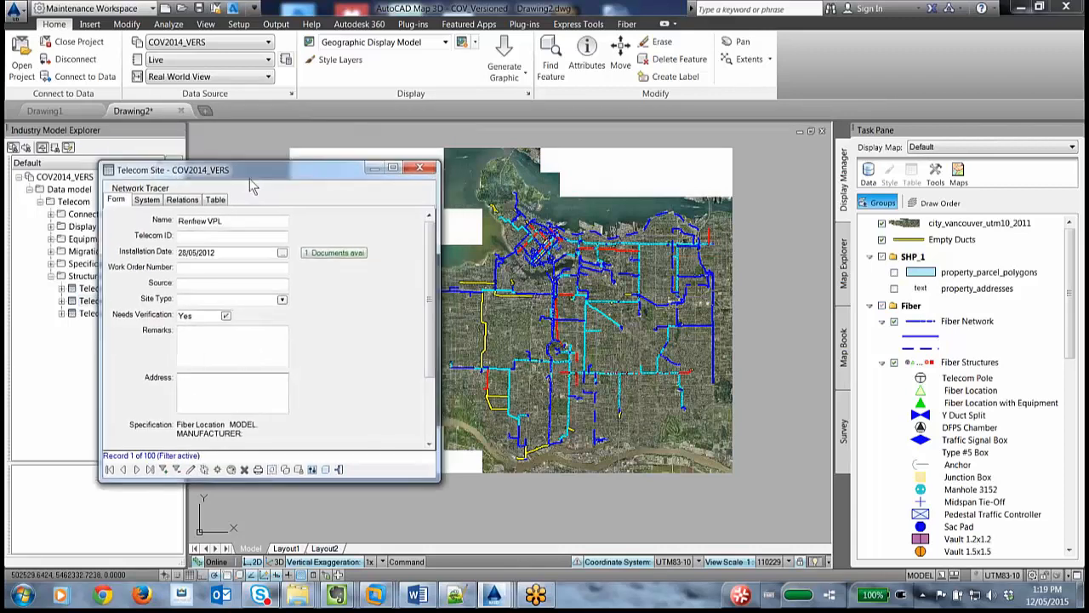
- Filter the Telecom Site records by the site name 312 Main
{"action": "left_click", "coordinate": [163, 470]}
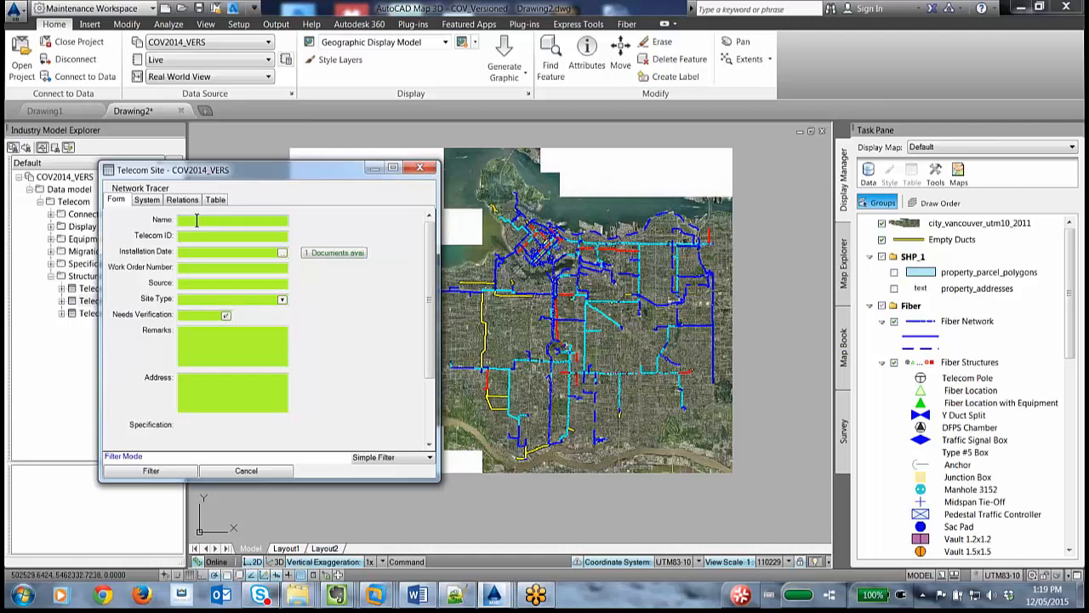
{"action": "type", "text": "312 Main"}
{"action": "left_click", "coordinate": [160, 473]}
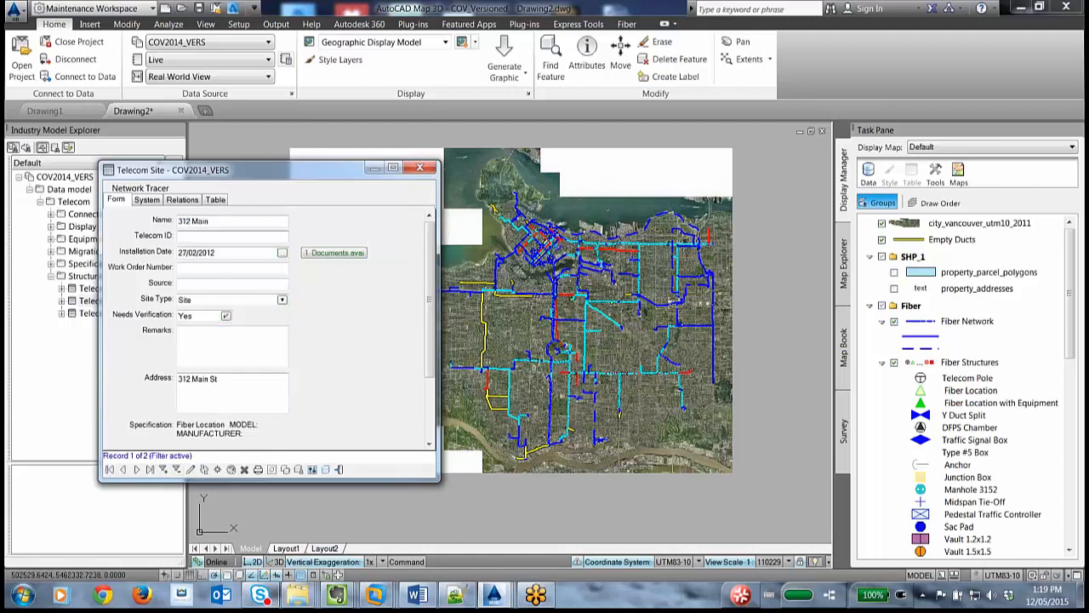
- Step through the filtered site records and zoom the map to the first one
{"action": "left_click", "coordinate": [137, 469]}
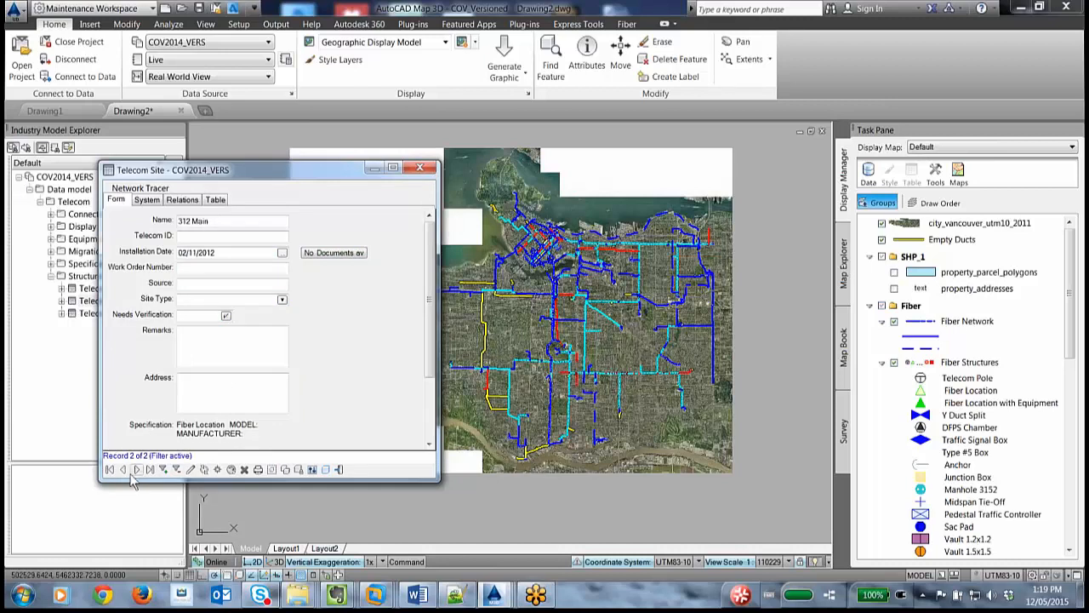
{"action": "left_click", "coordinate": [123, 470]}
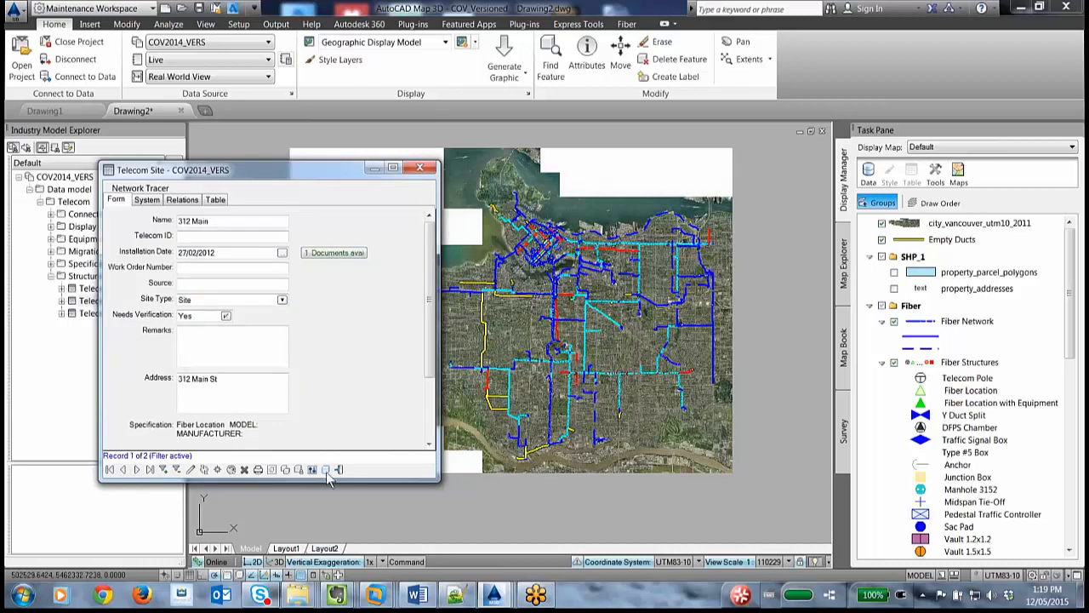
{"action": "left_click", "coordinate": [562, 366]}
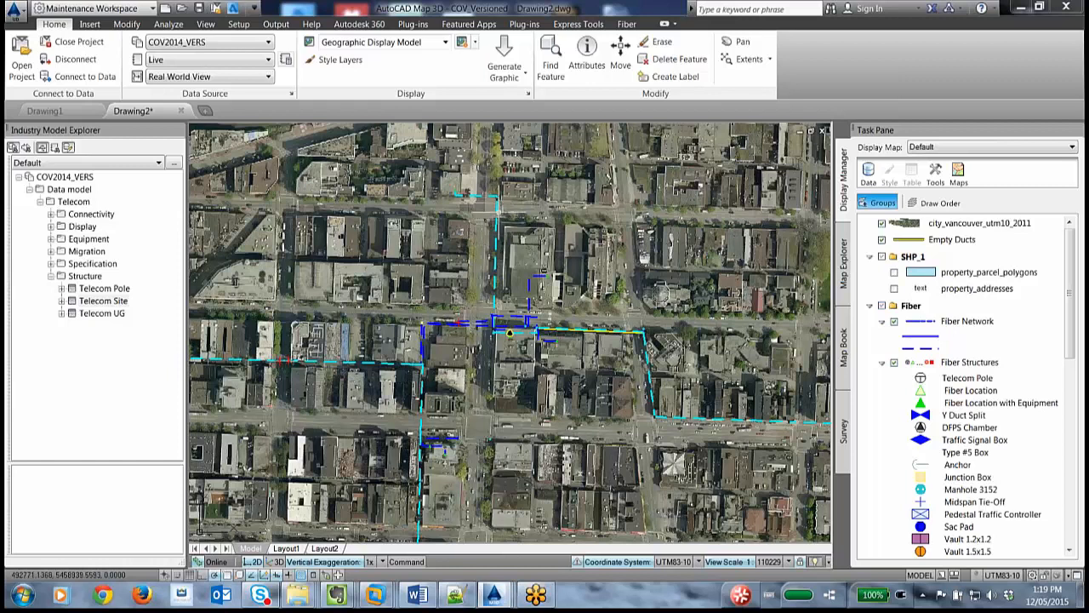
- Review the available data providers and the feature sources in the existing SHP_1 connection
{"action": "left_click", "coordinate": [870, 174]}
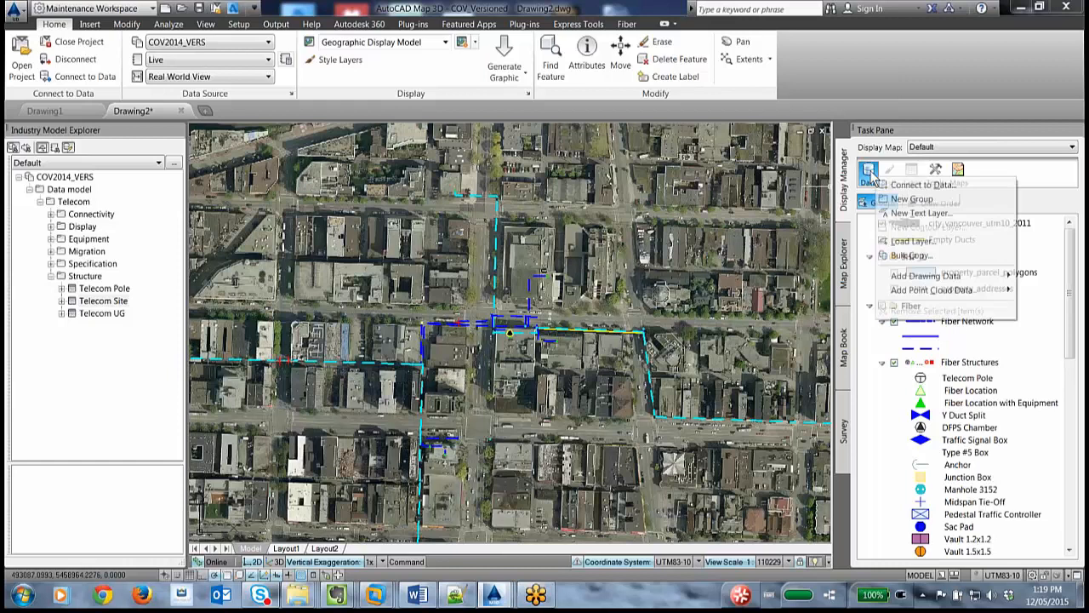
{"action": "left_click", "coordinate": [922, 187]}
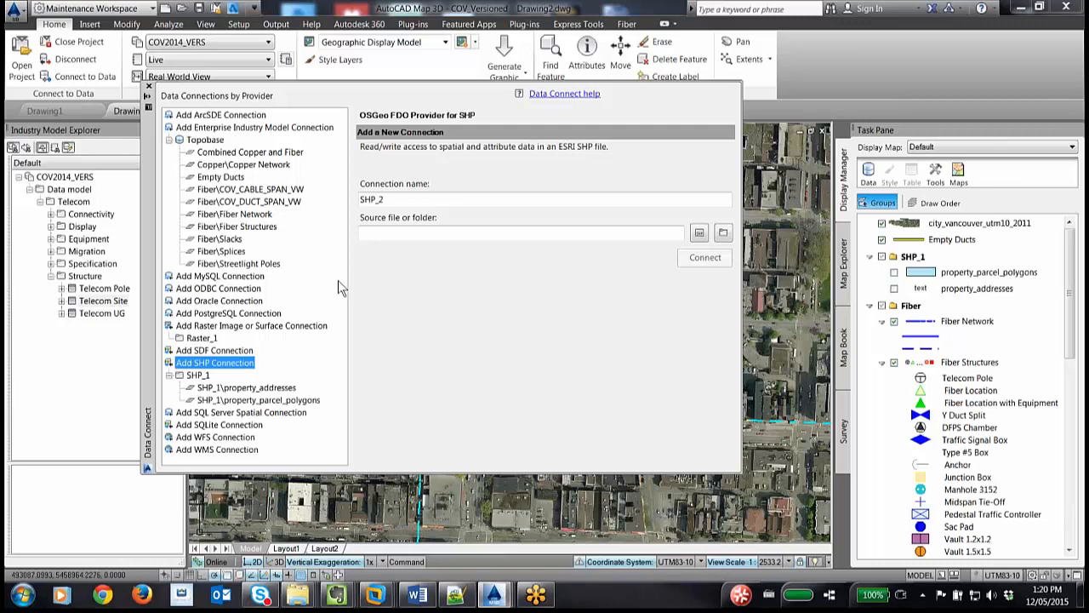
{"action": "left_click", "coordinate": [197, 377]}
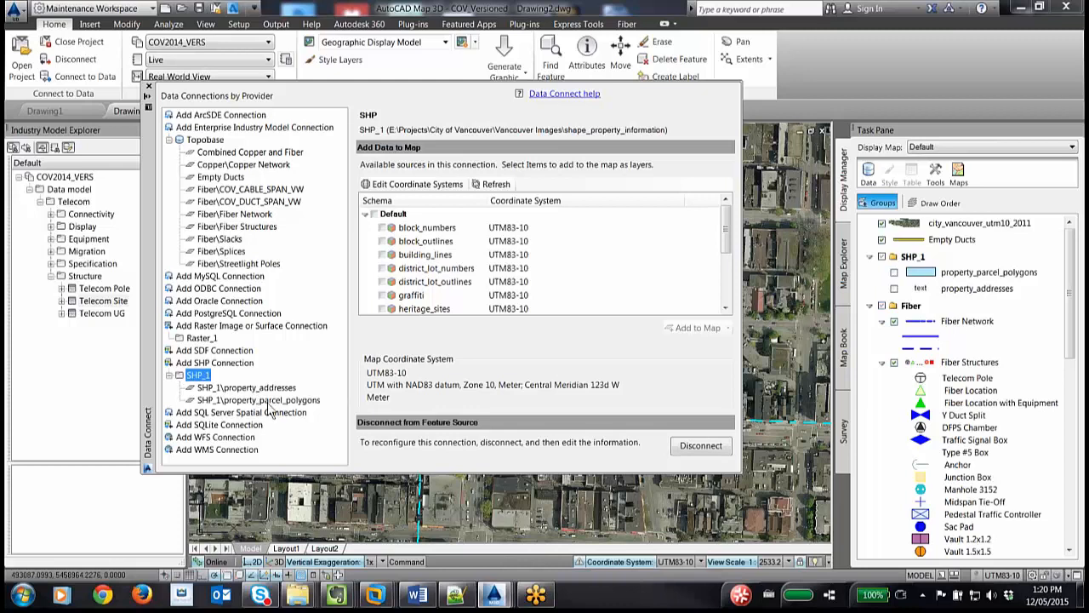
{"action": "left_click", "coordinate": [148, 88]}
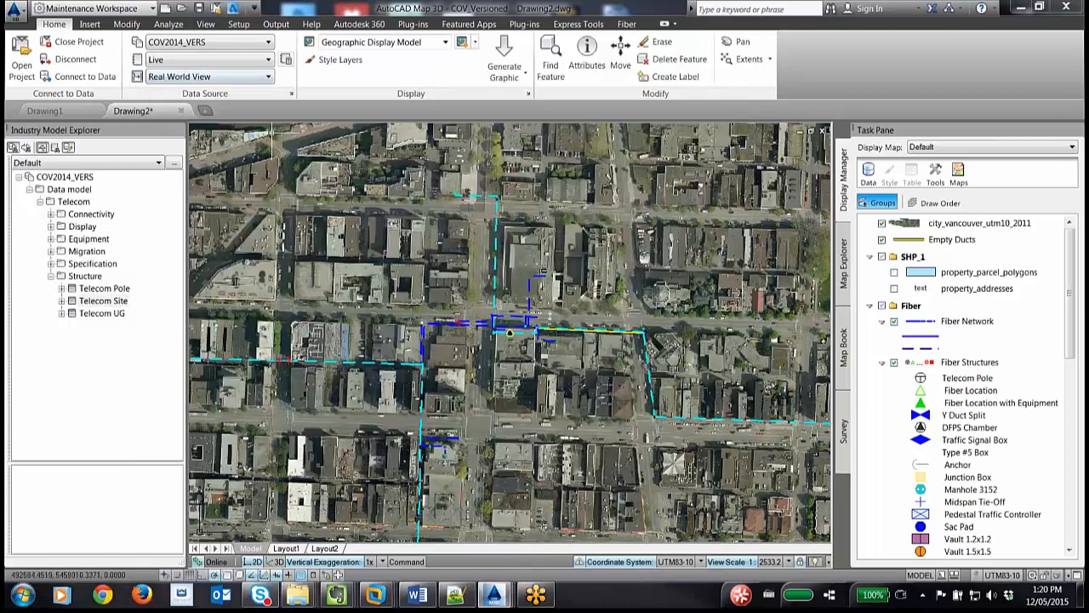
- Turn on the property_parcel_polygons and property_addresses layers in the SHP_1 group
{"action": "left_click", "coordinate": [884, 260]}
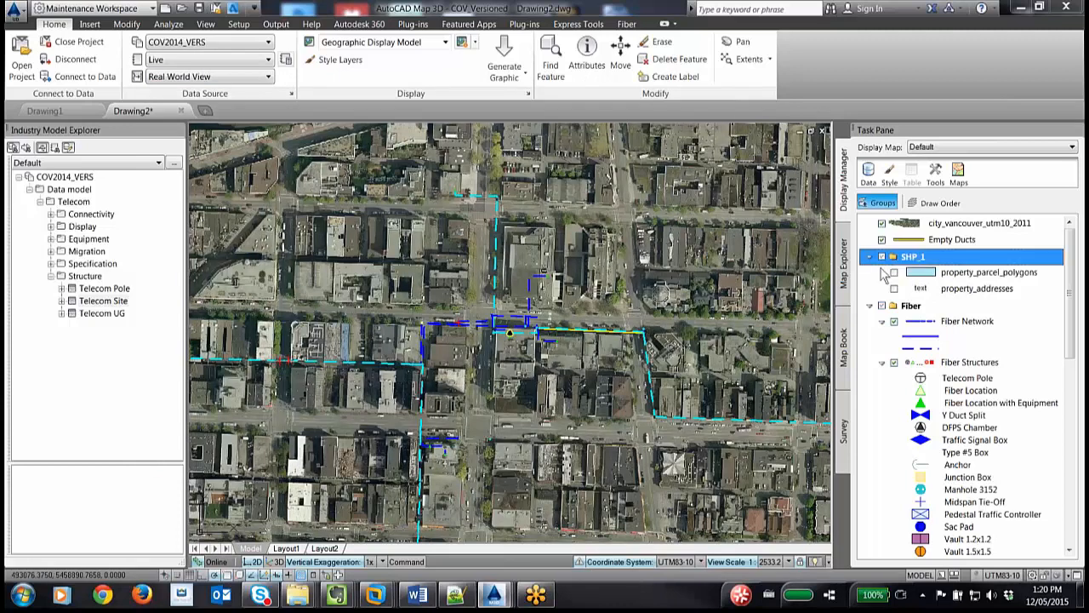
{"action": "left_click", "coordinate": [882, 256]}
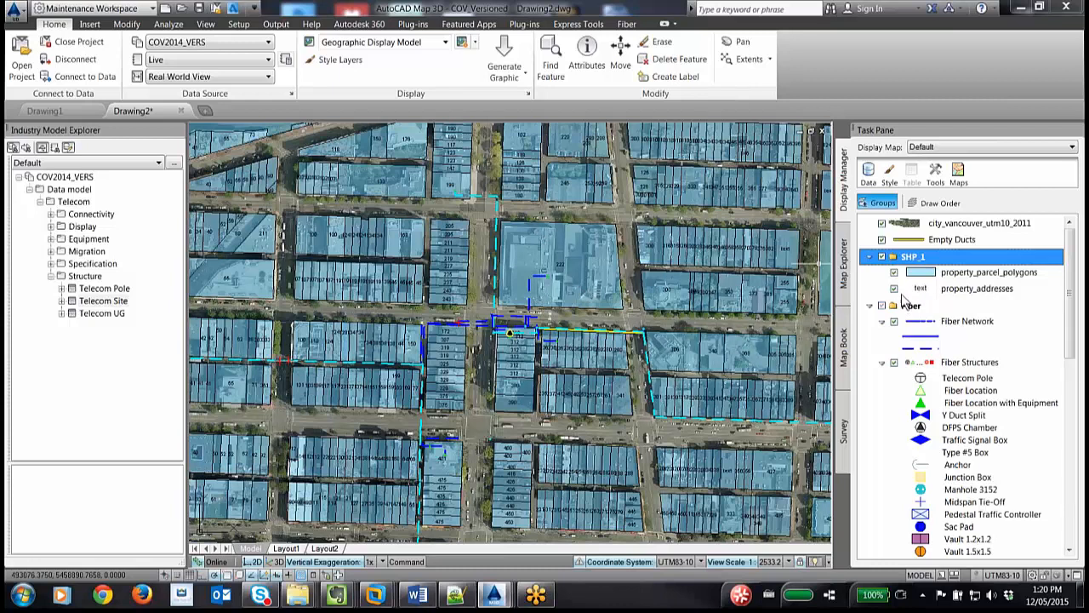
{"action": "mouse_move", "coordinate": [904, 302]}
- Show the data table of the property_addresses layer
{"action": "mouse_move", "coordinate": [954, 293]}
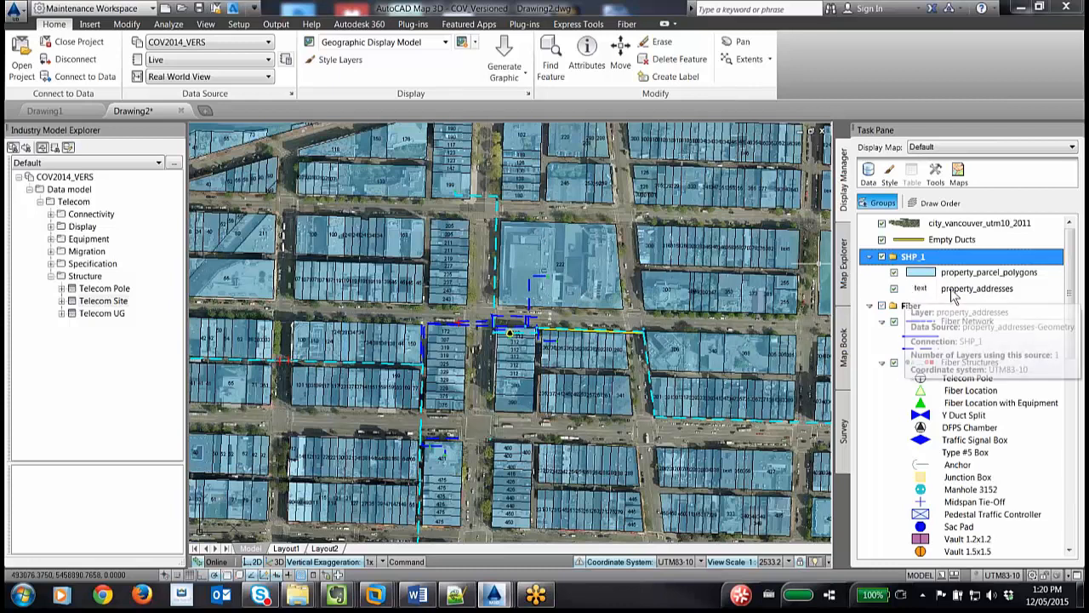
{"action": "left_click", "coordinate": [953, 290]}
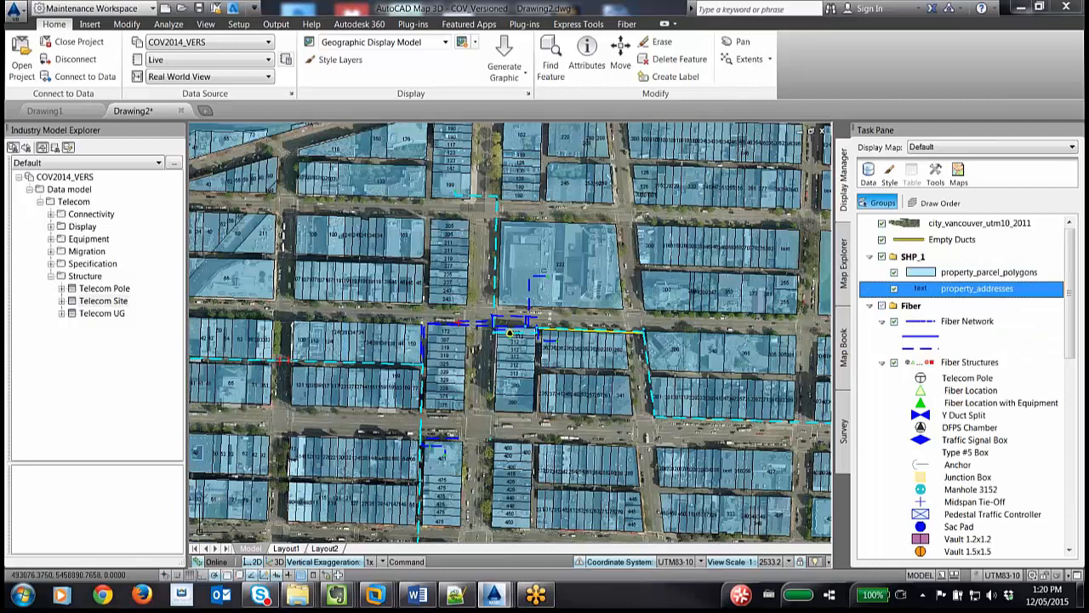
{"action": "right_click", "coordinate": [953, 290]}
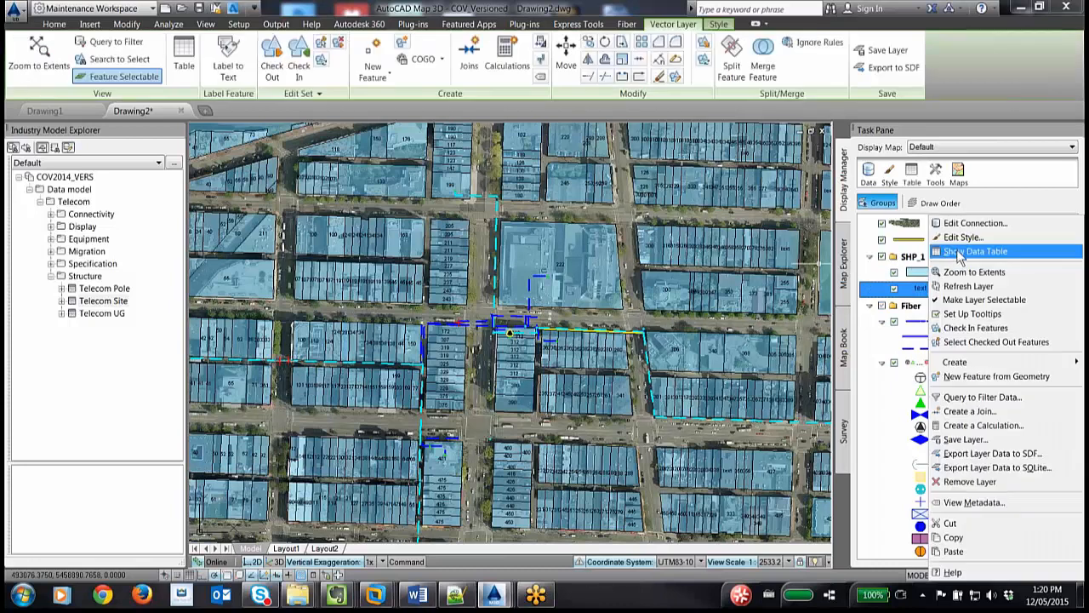
{"action": "left_click", "coordinate": [960, 252]}
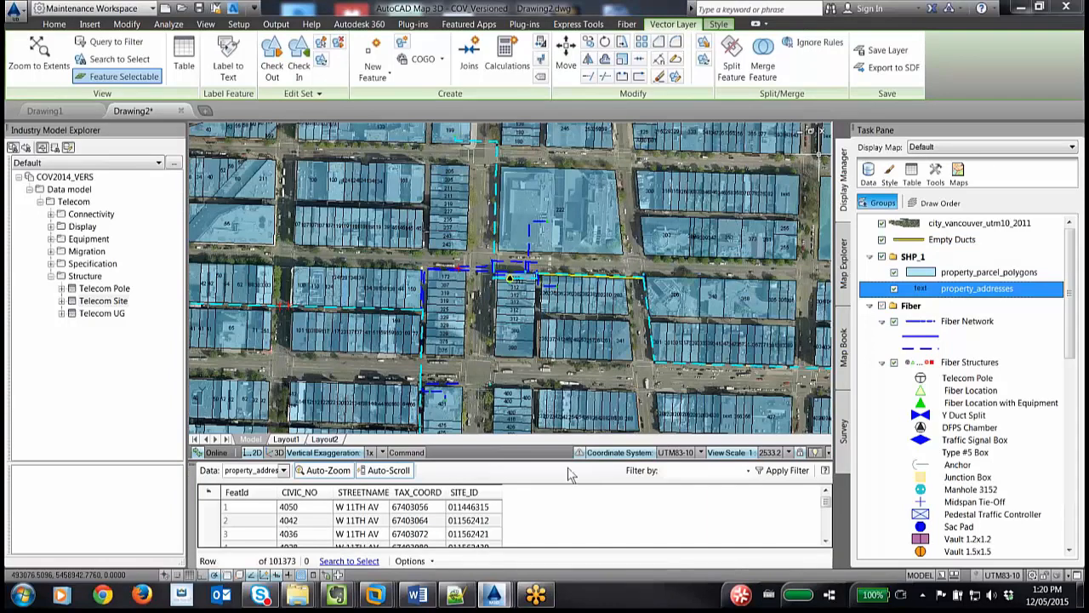
- Filter the property address table by STREETNAME with the value MAIN ST
{"action": "left_click", "coordinate": [692, 473]}
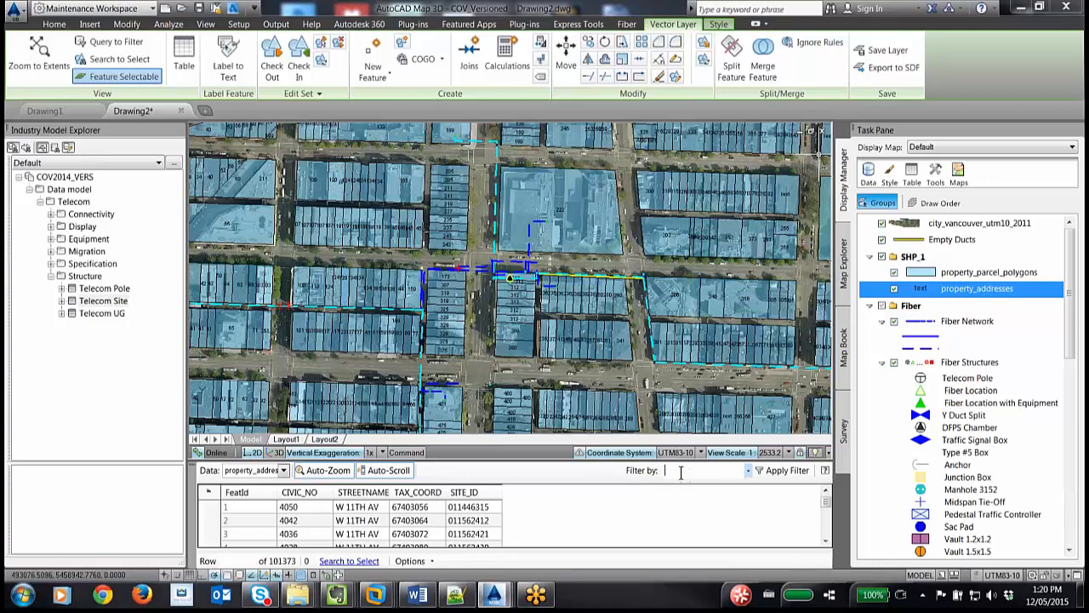
{"action": "left_click", "coordinate": [749, 473]}
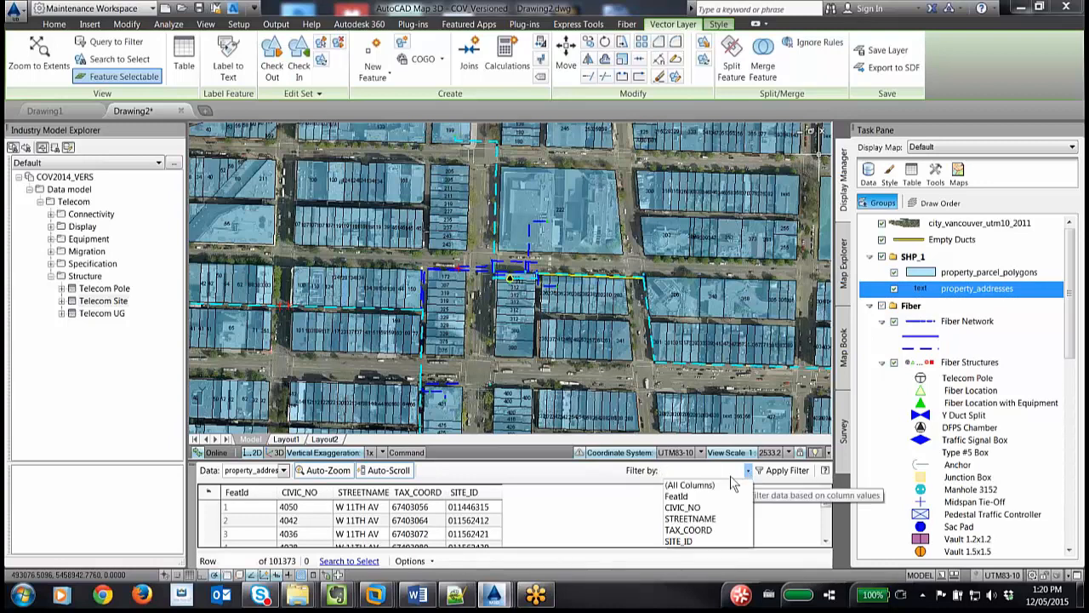
{"action": "left_click", "coordinate": [691, 519]}
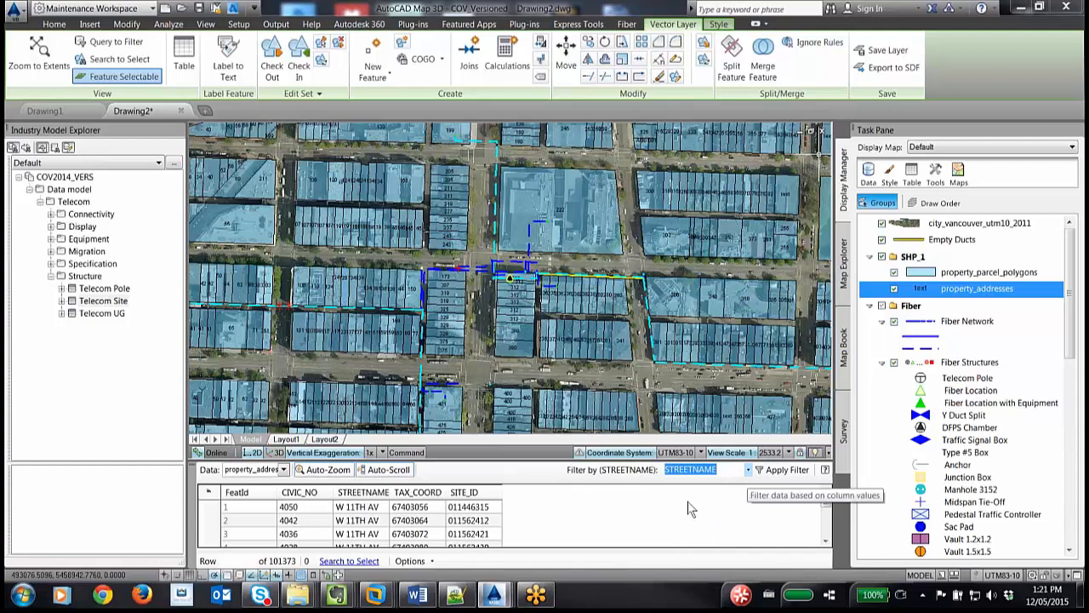
{"action": "type", "text": "MAIN ST"}
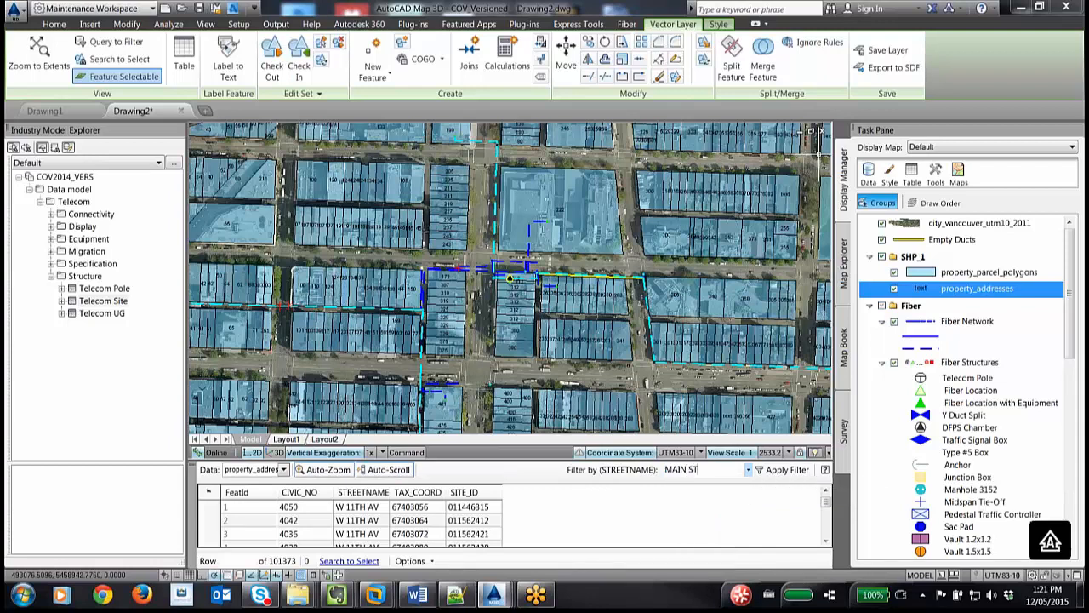
{"action": "left_click", "coordinate": [777, 471]}
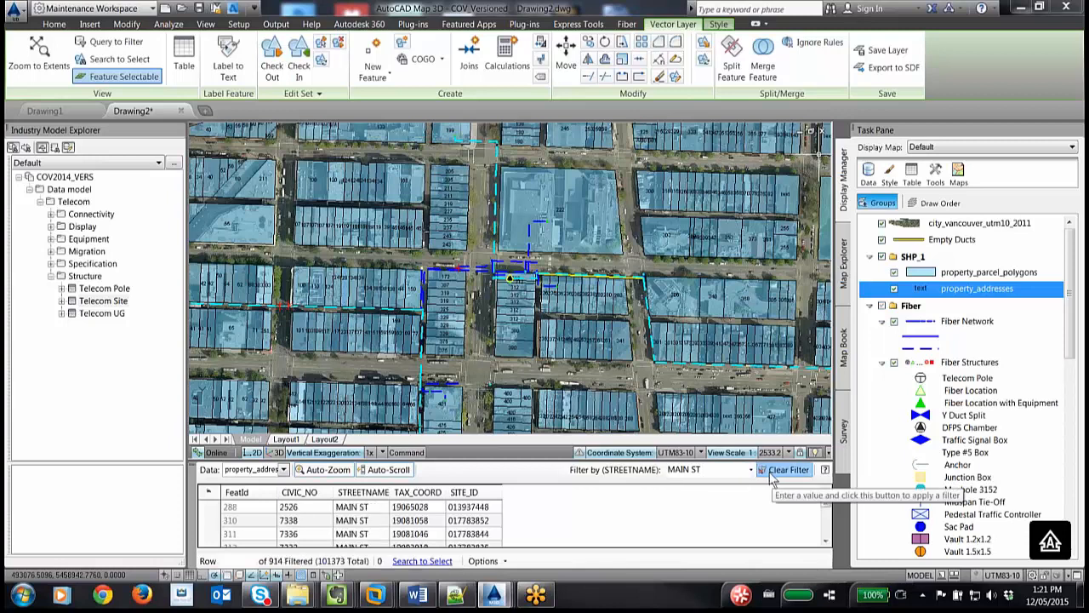
- Sort the filtered addresses by CIVIC_NO and zoom the map to the first record numbered 180 (FeatId 44095)
{"action": "left_click", "coordinate": [291, 494]}
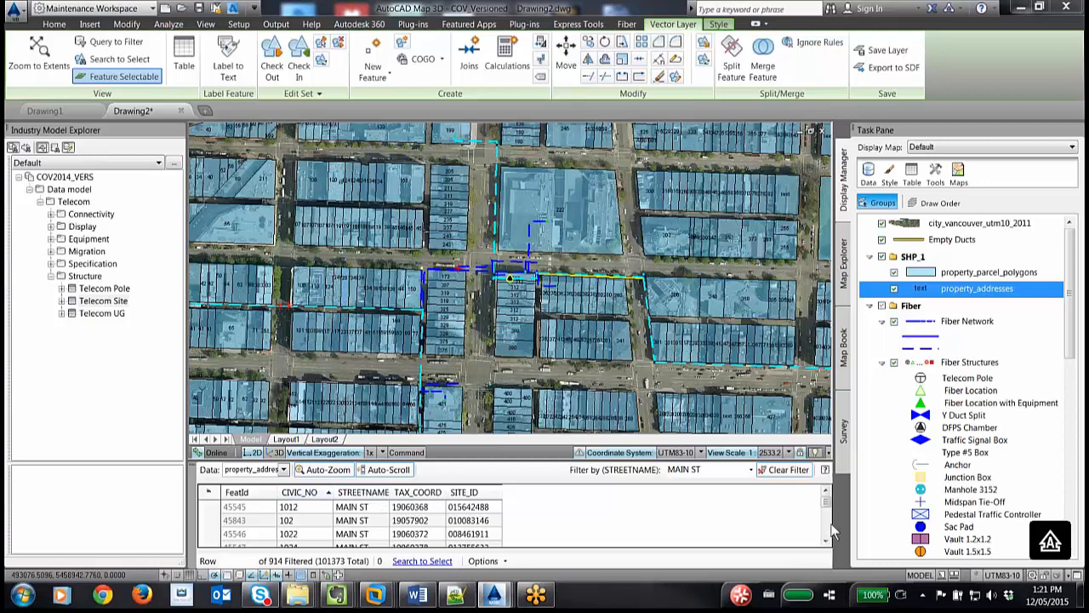
{"action": "scroll", "coordinate": [826, 532], "scroll_direction": "down", "scroll_amount": 1}
{"action": "scroll", "coordinate": [826, 532], "scroll_direction": "down", "scroll_amount": 6}
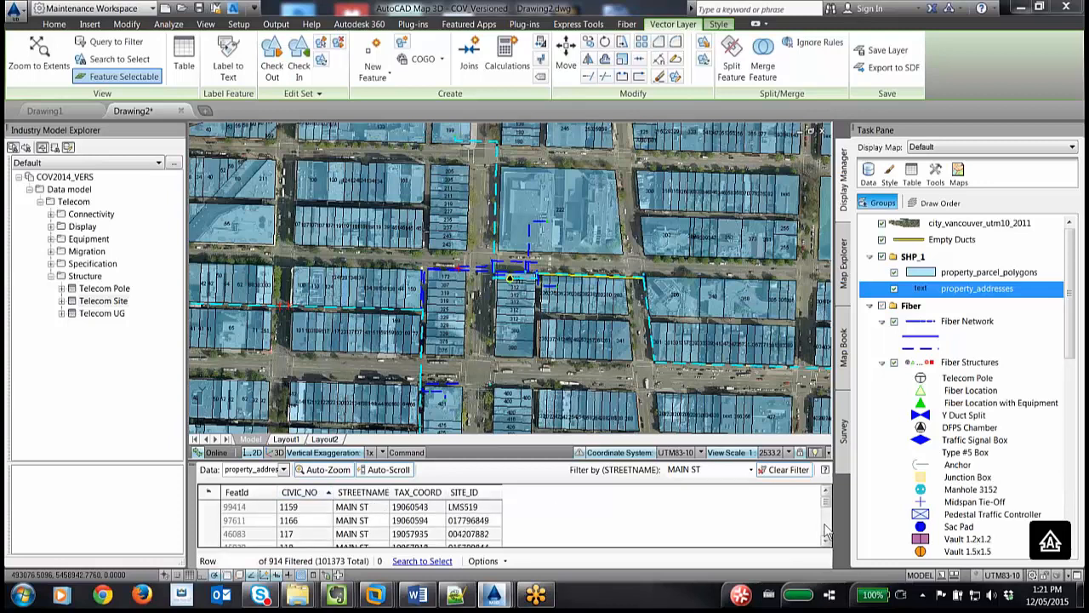
{"action": "scroll", "coordinate": [826, 532], "scroll_direction": "down", "scroll_amount": 4}
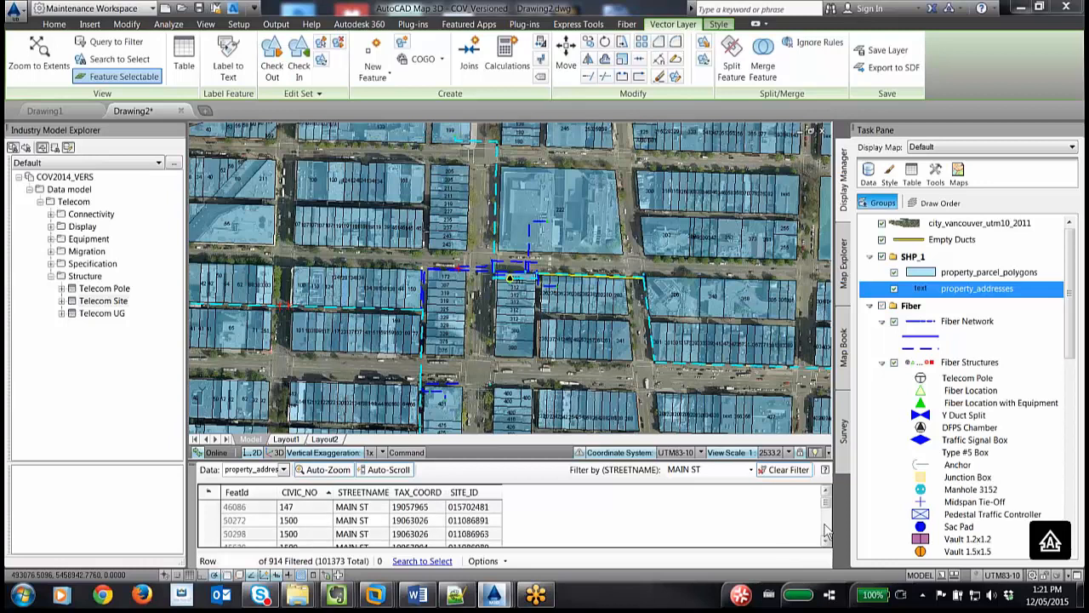
{"action": "scroll", "coordinate": [826, 532], "scroll_direction": "down", "scroll_amount": 3}
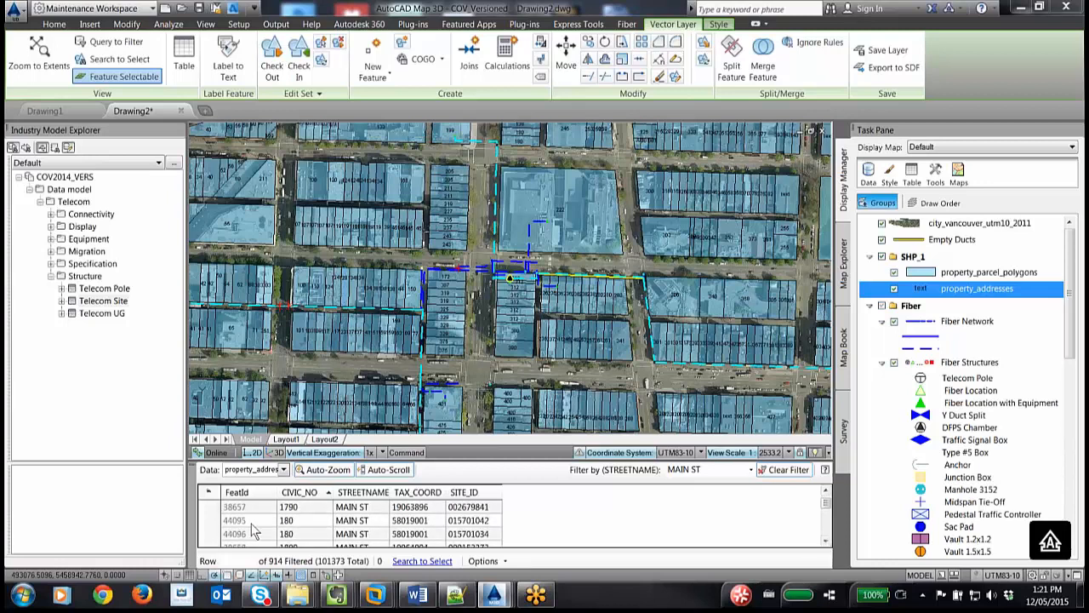
{"action": "left_click", "coordinate": [251, 521]}
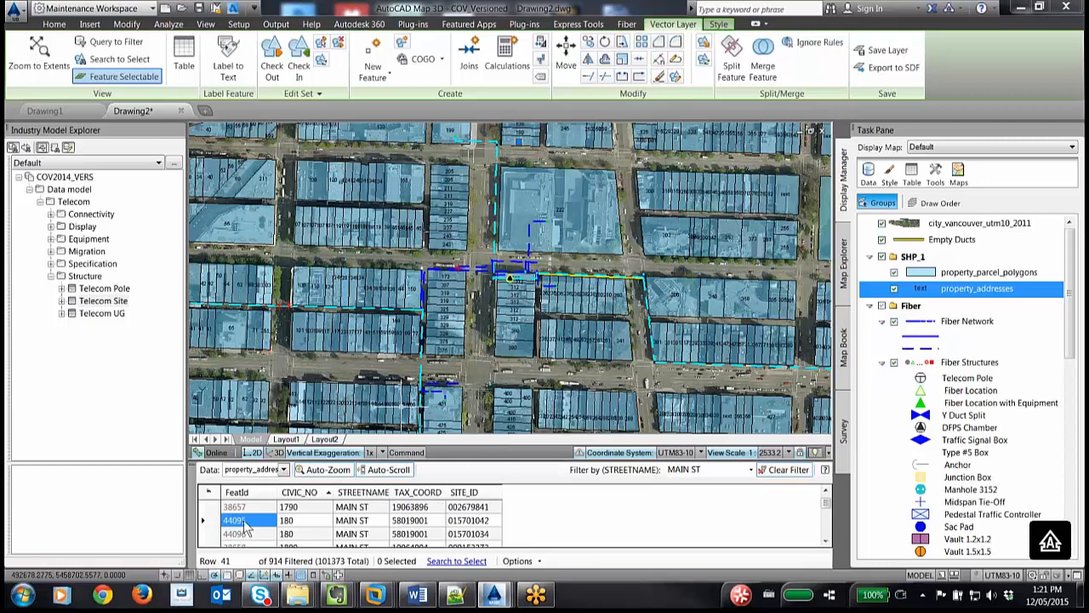
{"action": "right_click", "coordinate": [246, 526]}
{"action": "left_click", "coordinate": [279, 559]}
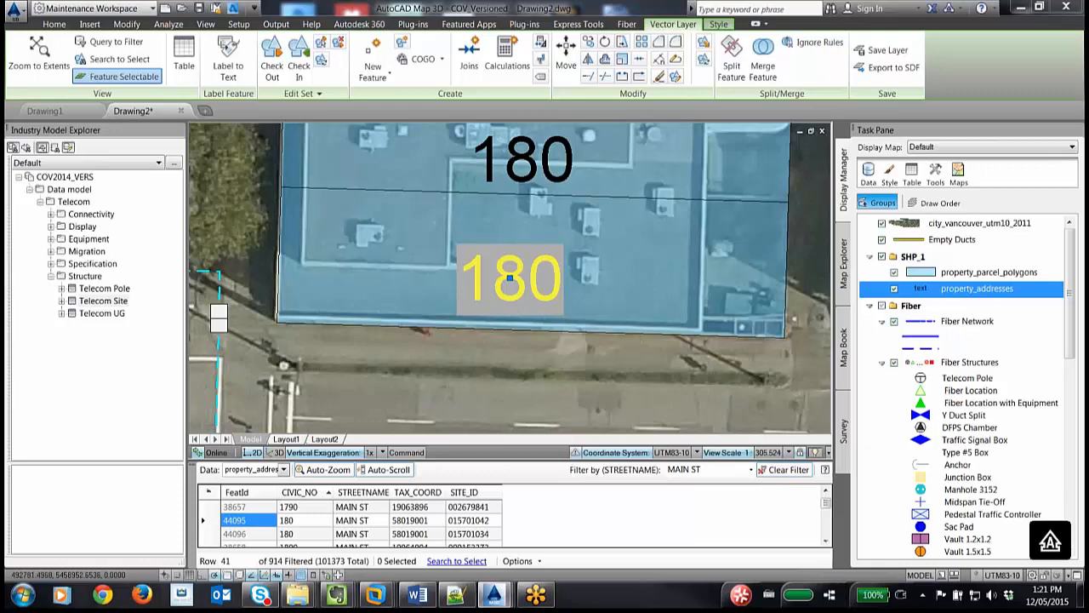
- Close the property_addresses data table and examine the fiber network around 180 Main St
{"action": "scroll", "coordinate": [381, 311], "scroll_direction": "down", "scroll_amount": 2}
{"action": "scroll", "coordinate": [385, 249], "scroll_direction": "down", "scroll_amount": 6}
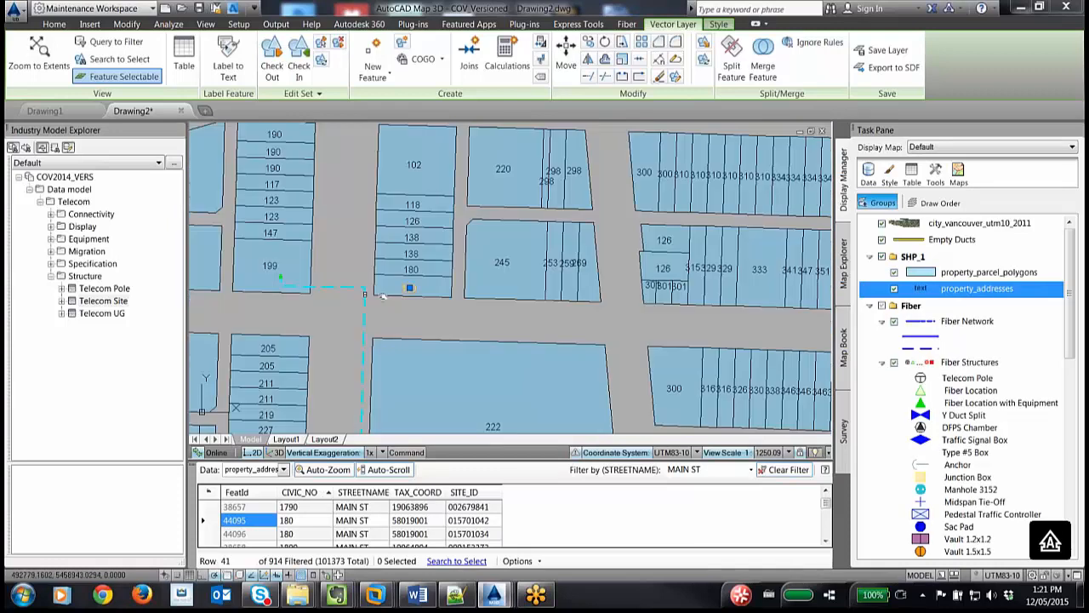
{"action": "scroll", "coordinate": [385, 249], "scroll_direction": "down", "scroll_amount": 3}
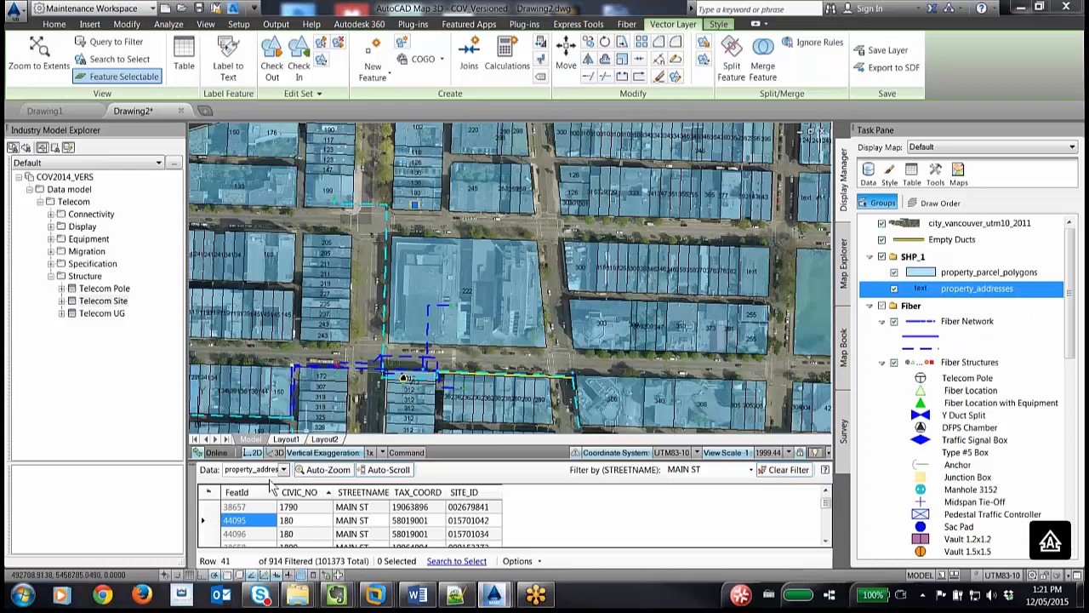
{"action": "left_click", "coordinate": [192, 469]}
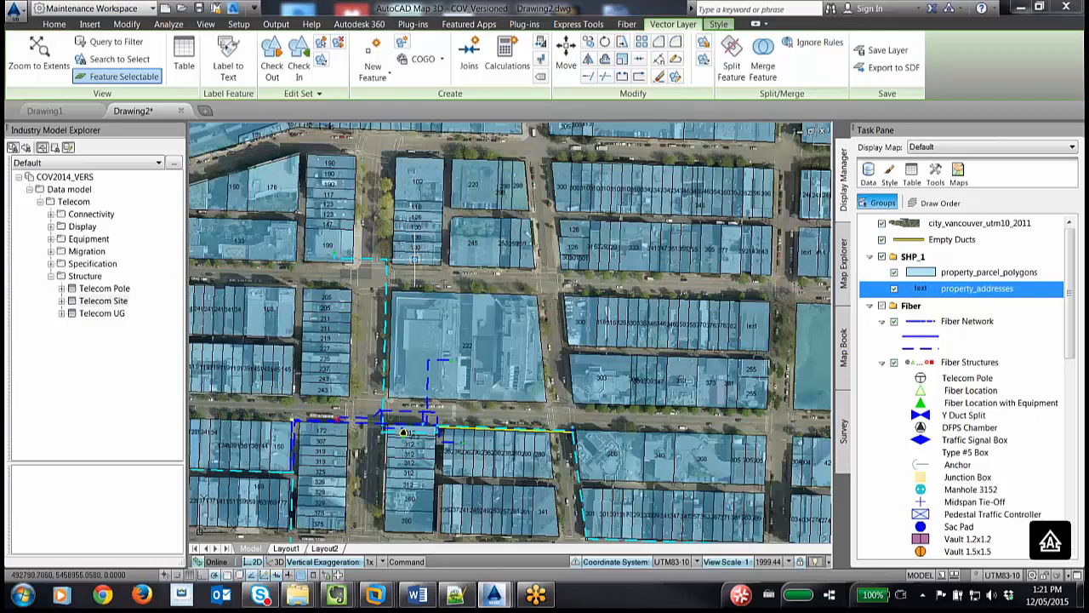
{"action": "scroll", "coordinate": [374, 259], "scroll_direction": "up", "scroll_amount": 6}
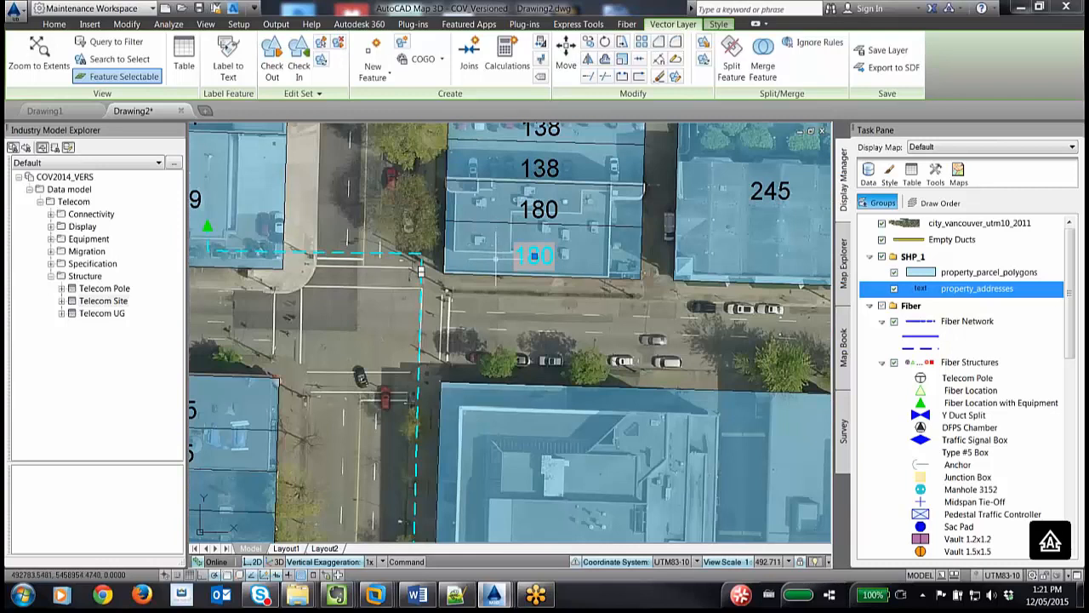
- Show the workflows in the Industry Model Explorer and expand the Telecom Site workflows for creating structures
{"action": "left_click", "coordinate": [27, 150]}
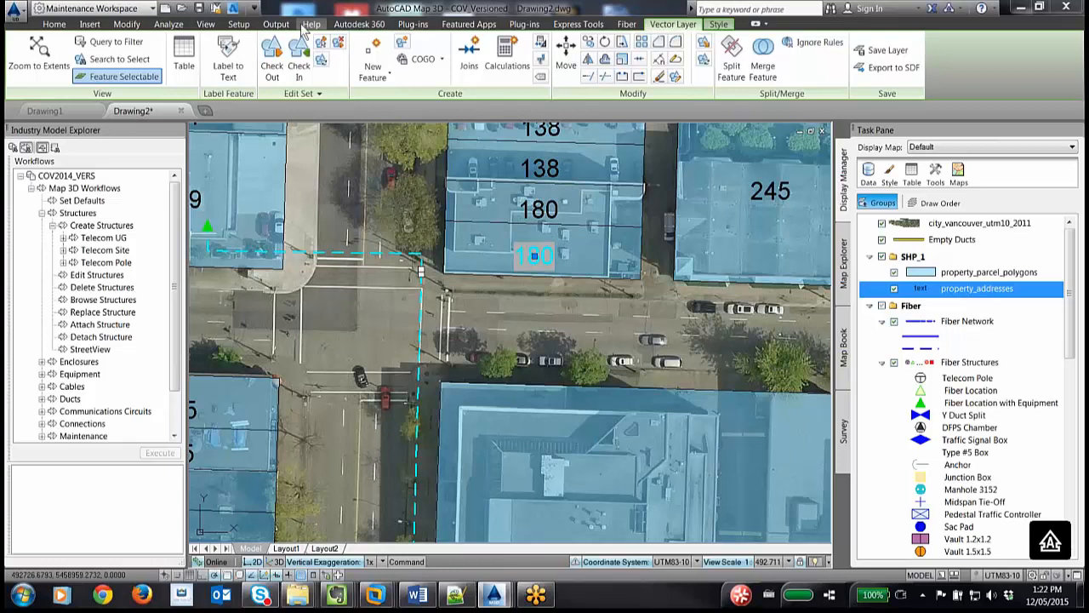
{"action": "left_click", "coordinate": [628, 24]}
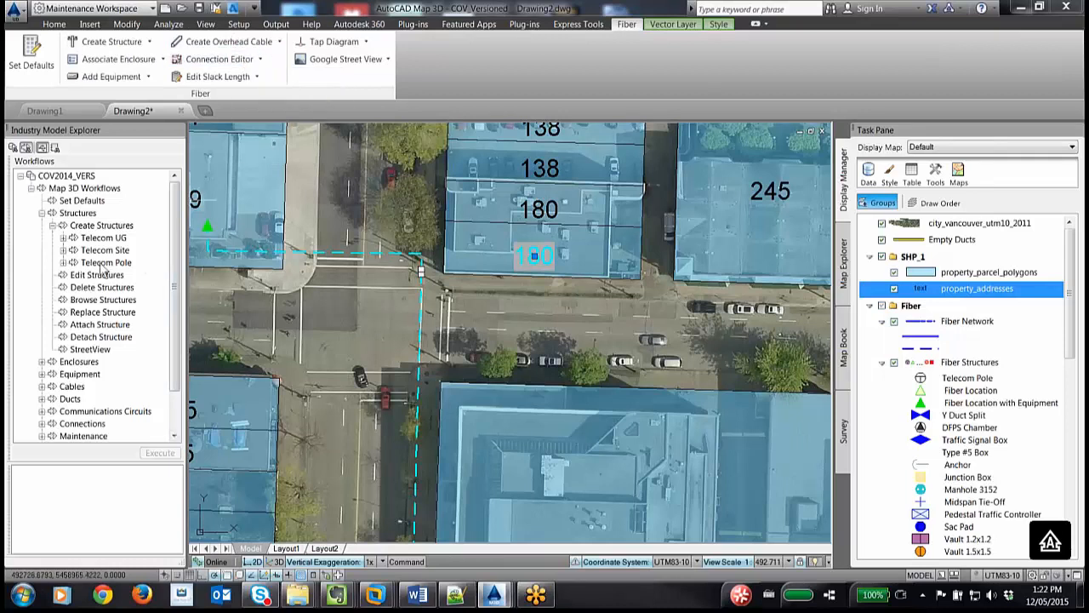
{"action": "left_click", "coordinate": [63, 250]}
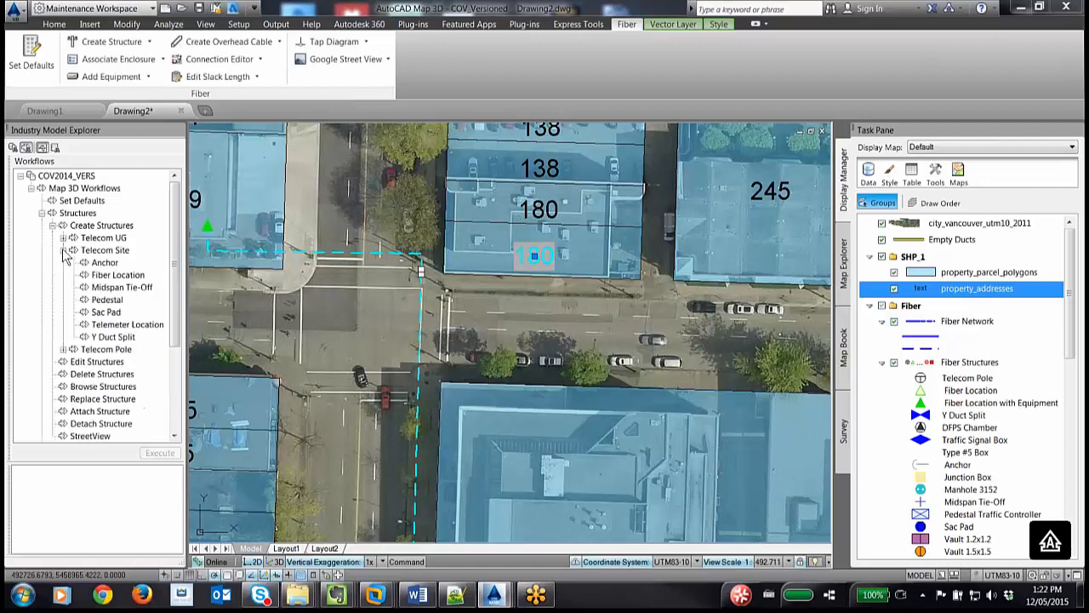
- Try to run the Fiber Location structure workflow in the Live job
{"action": "left_click", "coordinate": [115, 275]}
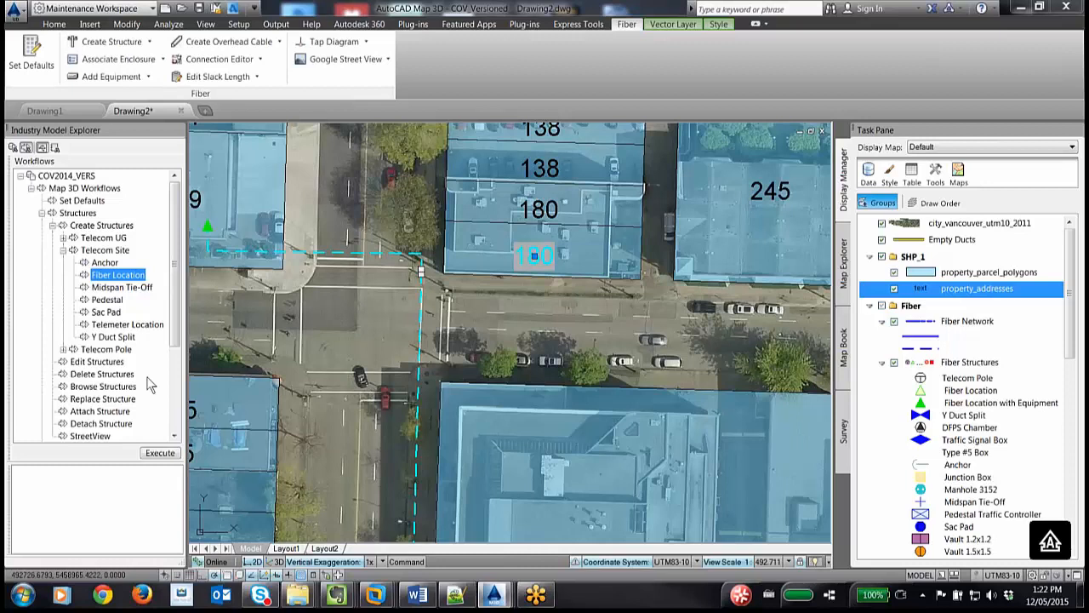
{"action": "left_click", "coordinate": [162, 457]}
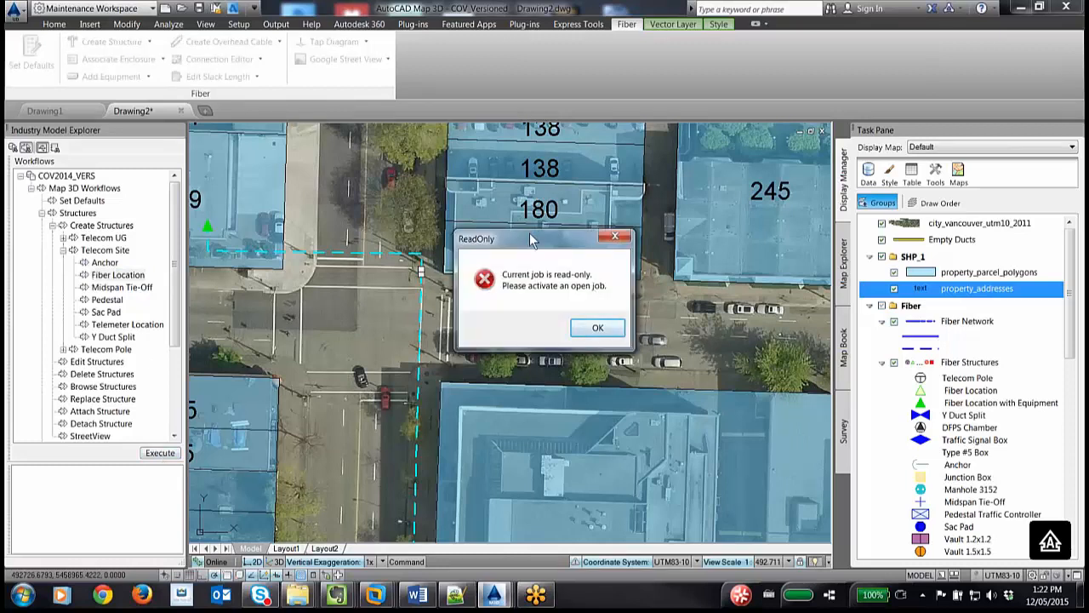
{"action": "left_click_drag", "start_coordinate": [534, 240], "coordinate": [501, 227]}
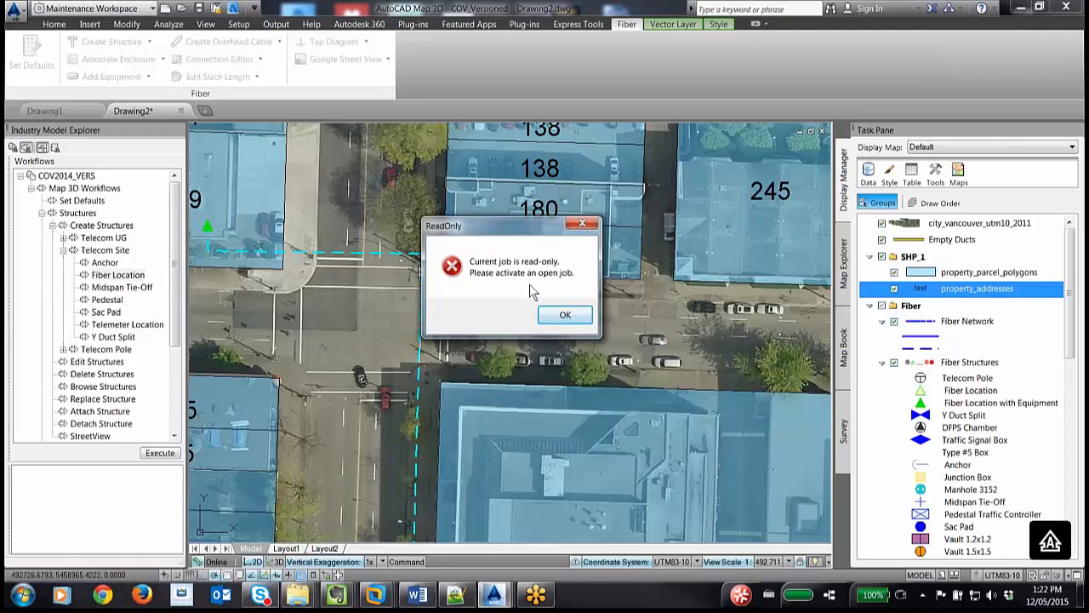
{"action": "left_click", "coordinate": [563, 318]}
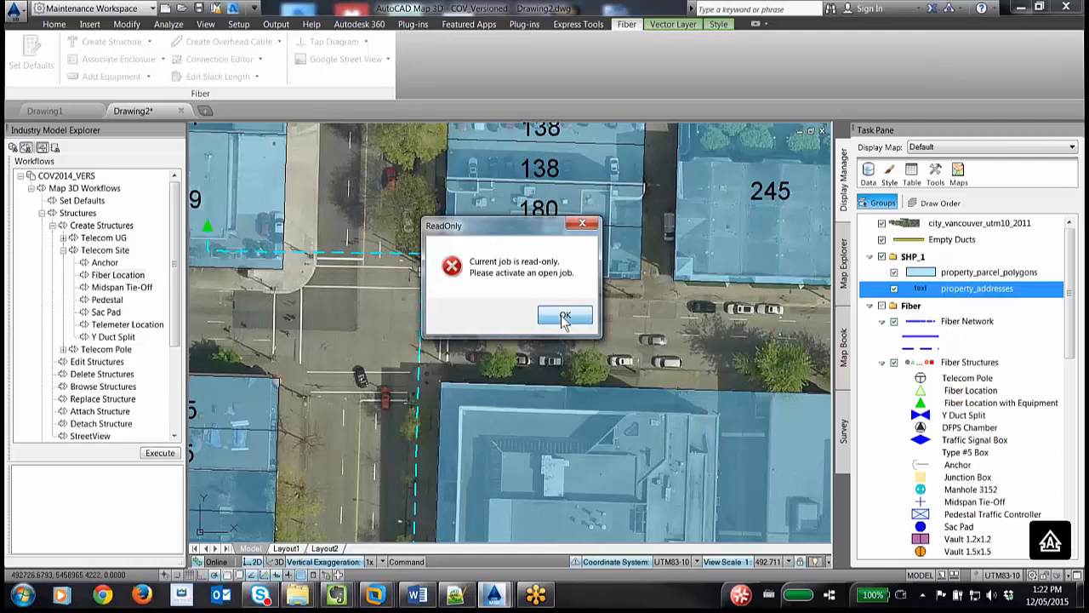
- Create a new job from the Default template named 180 Main New Service
{"action": "left_click", "coordinate": [54, 24]}
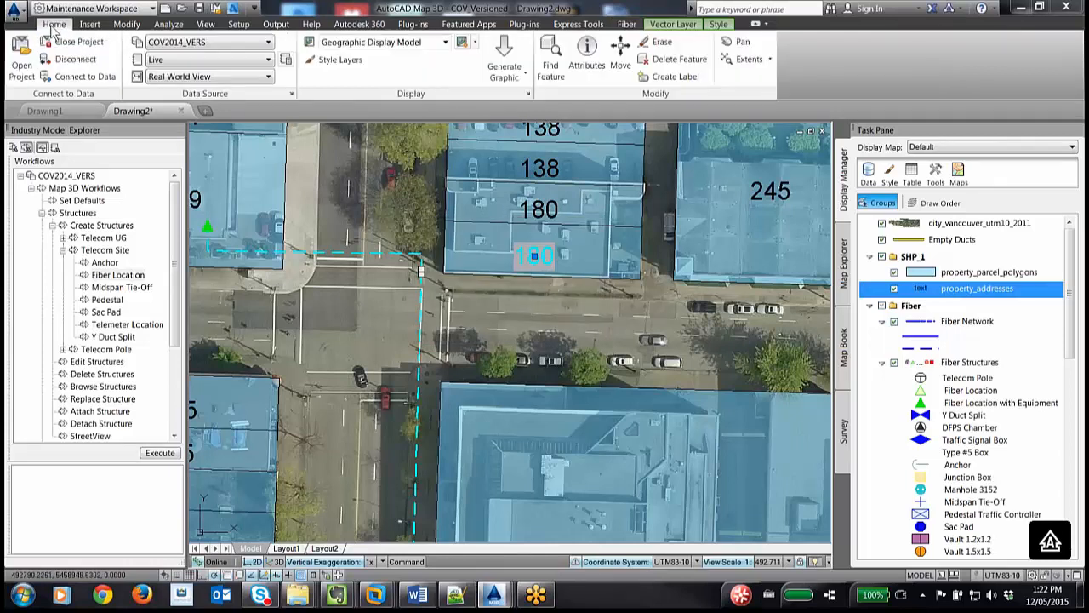
{"action": "left_click", "coordinate": [286, 63]}
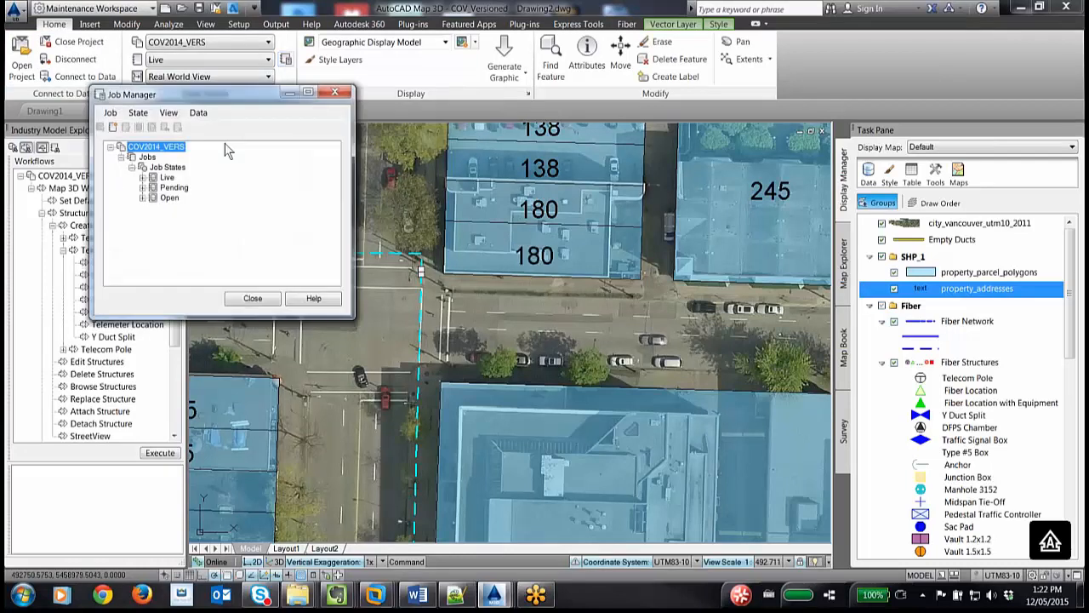
{"action": "left_click", "coordinate": [112, 127]}
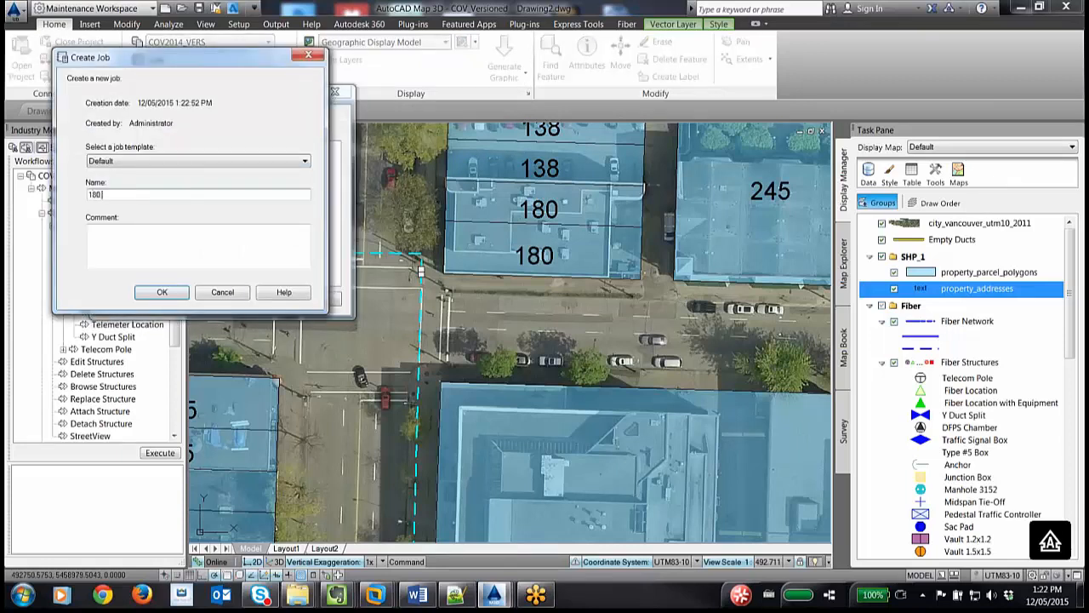
{"action": "key", "text": "BackSpace"}
{"action": "key", "text": "BackSpace"}
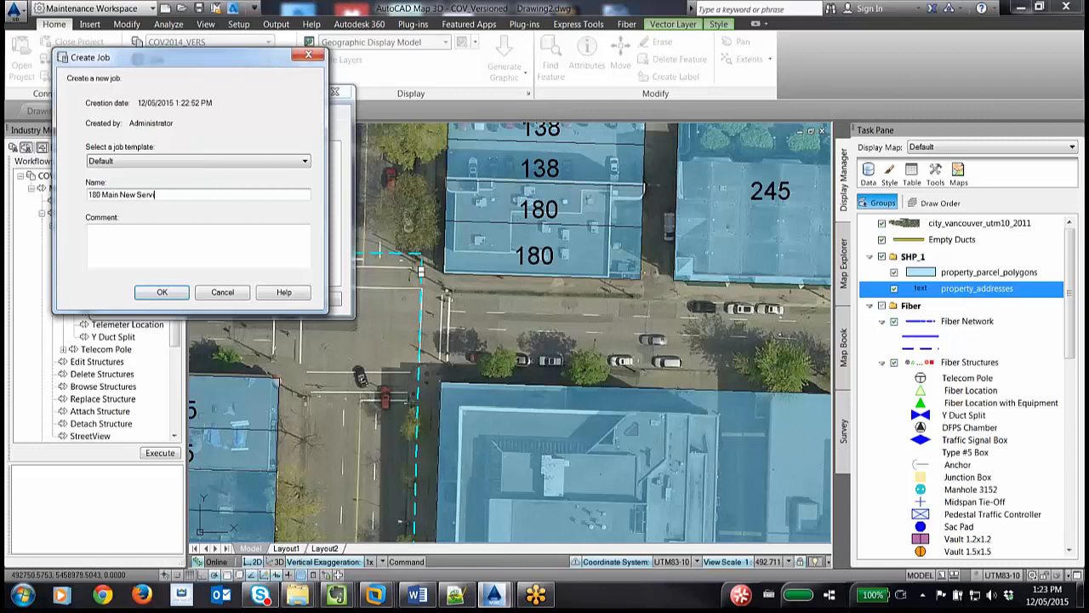
{"action": "left_click", "coordinate": [179, 295]}
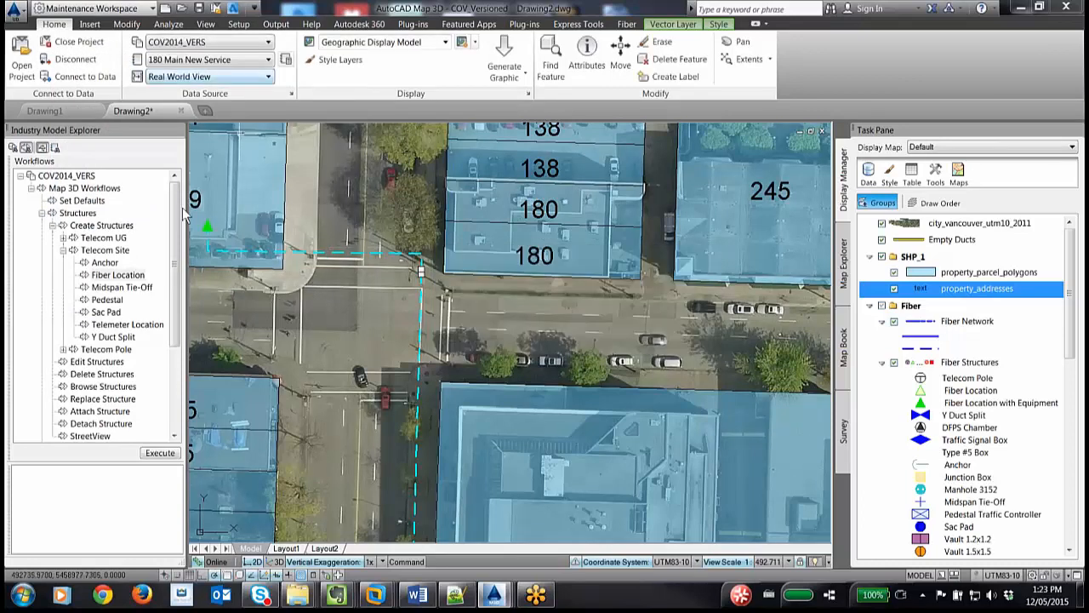
- Try to run the Fiber Location workflow in the 180 Main New Service job
{"action": "left_click", "coordinate": [128, 276]}
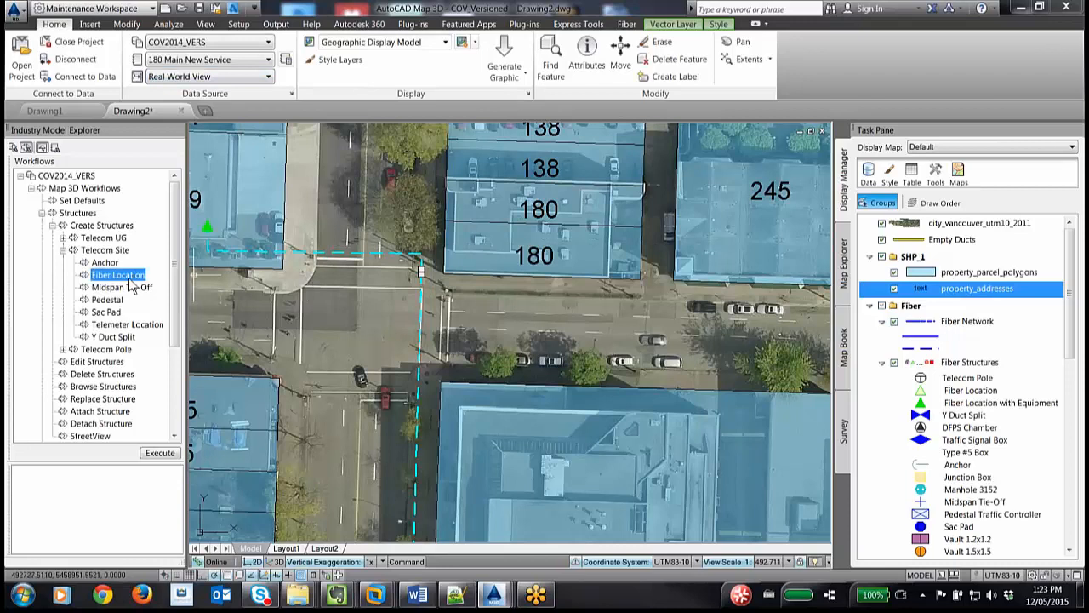
{"action": "left_click", "coordinate": [161, 454]}
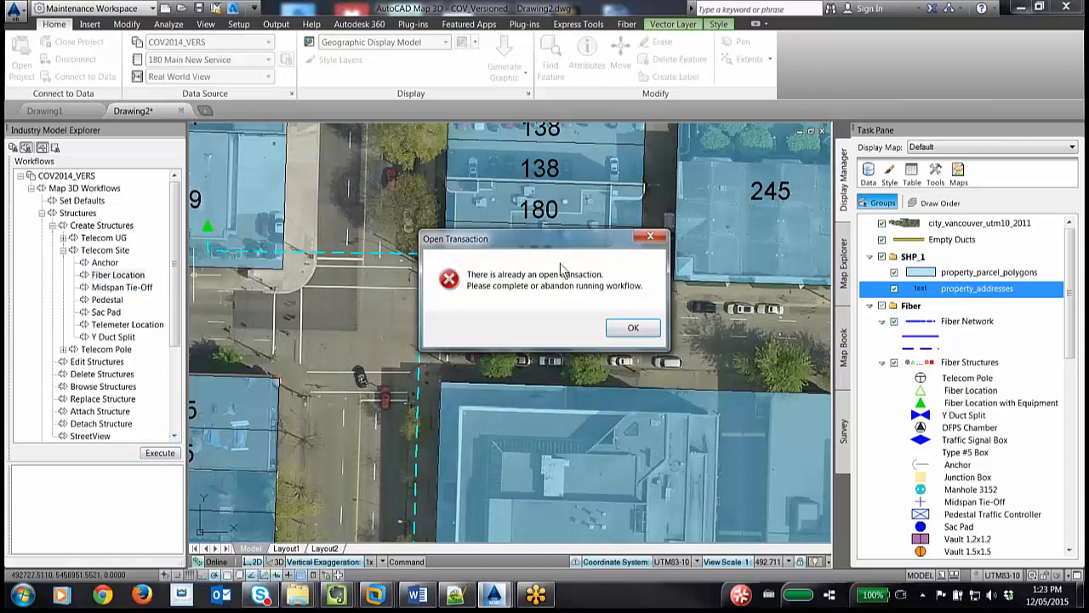
{"action": "left_click", "coordinate": [634, 327]}
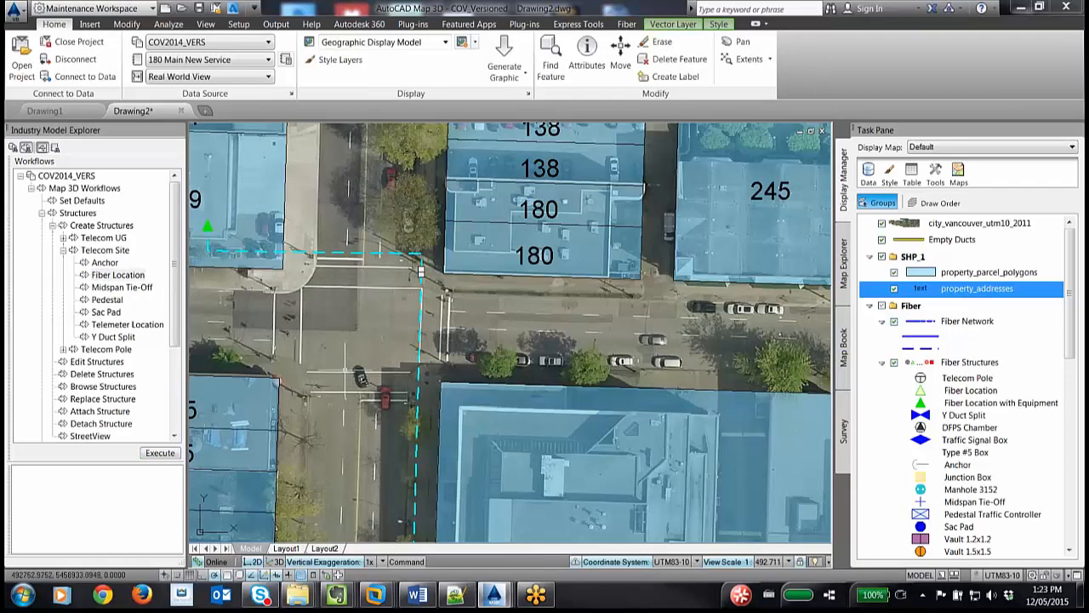
- Create a Fiber Location structure on the 180 Main St parcel, just beside the lower 180 address label
{"action": "left_click", "coordinate": [118, 276]}
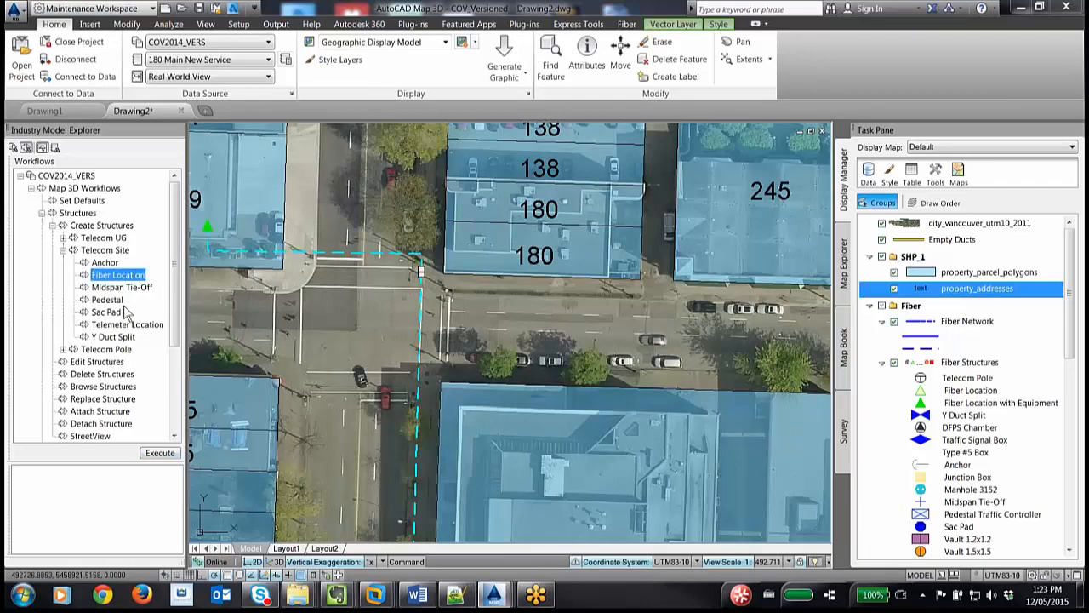
{"action": "left_click", "coordinate": [162, 453]}
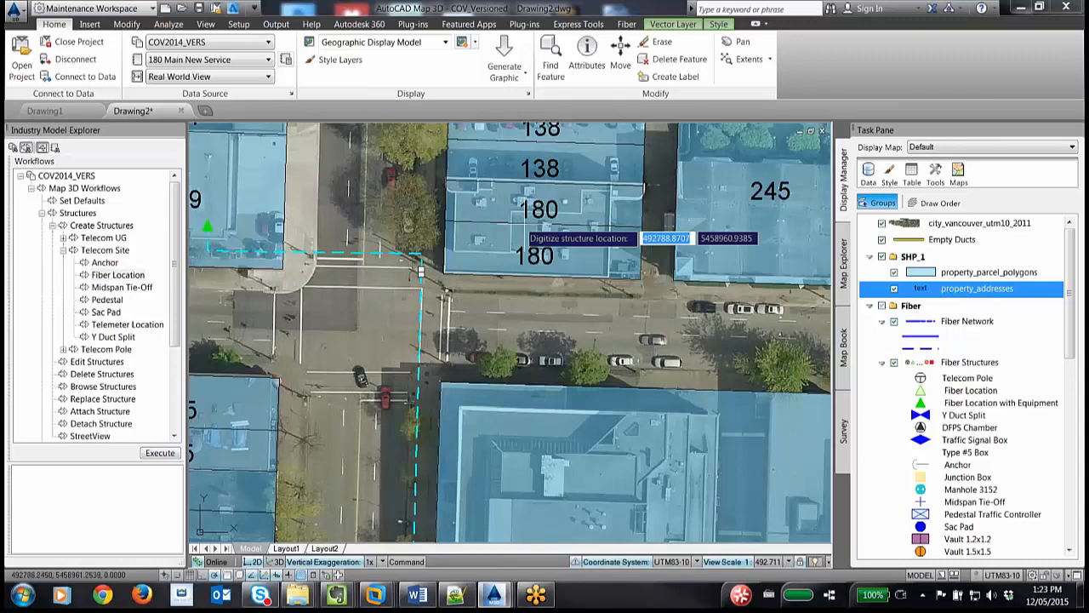
{"action": "left_click", "coordinate": [494, 256]}
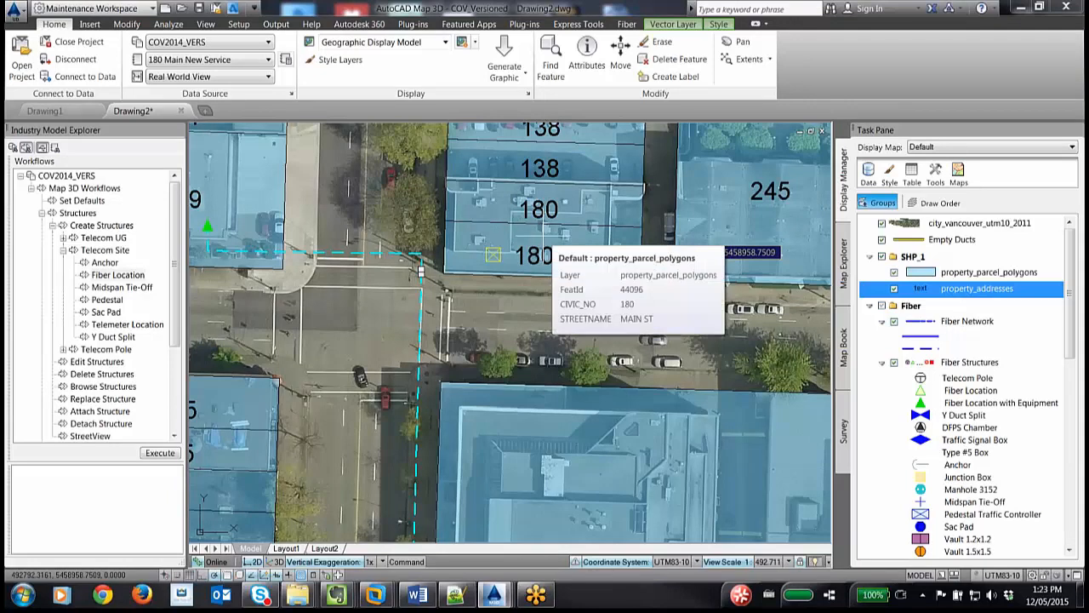
{"action": "key", "text": "Escape"}
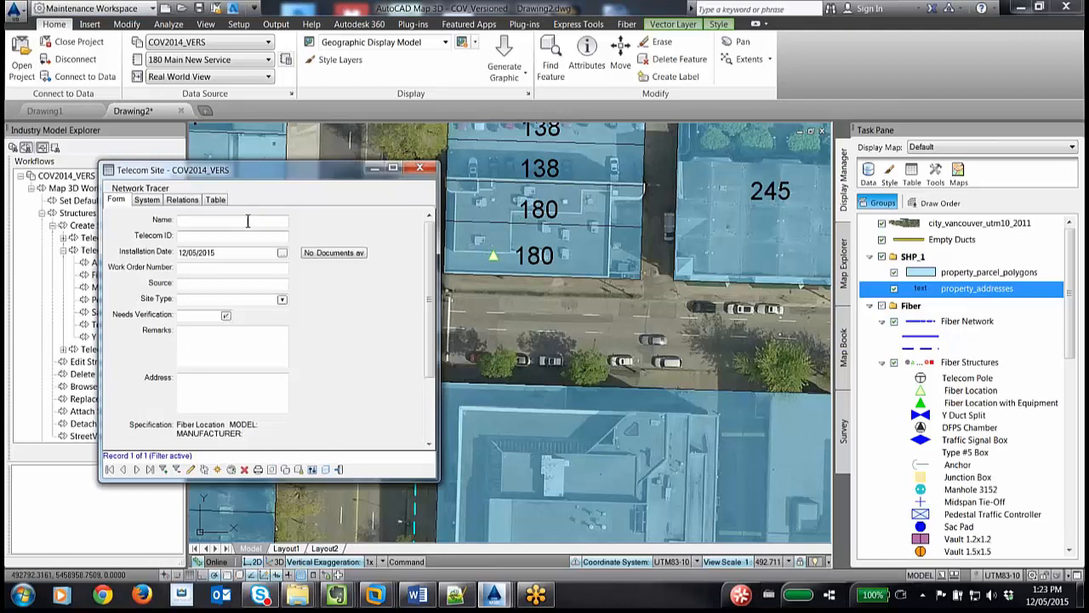
- Name the new telecom site 180 Main, choose its site type, and save and close the record
{"action": "type", "text": "180 Main"}
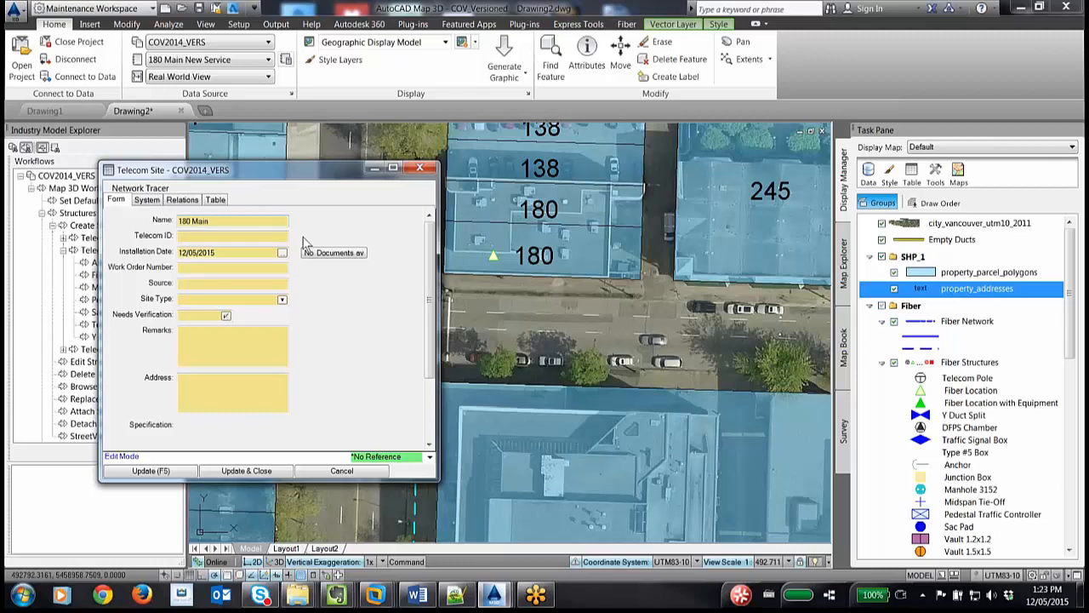
{"action": "left_click", "coordinate": [282, 300]}
{"action": "left_click", "coordinate": [201, 340]}
{"action": "left_click", "coordinate": [247, 471]}
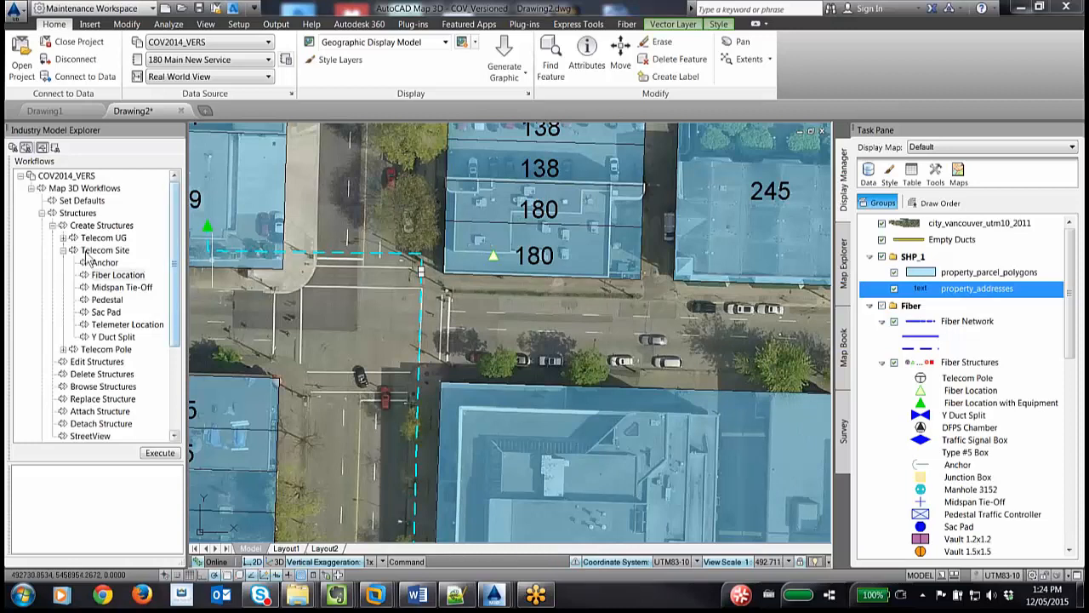
- Associate one Demarc building enclosure with the 180 Main fiber location structure
{"action": "left_click", "coordinate": [51, 226]}
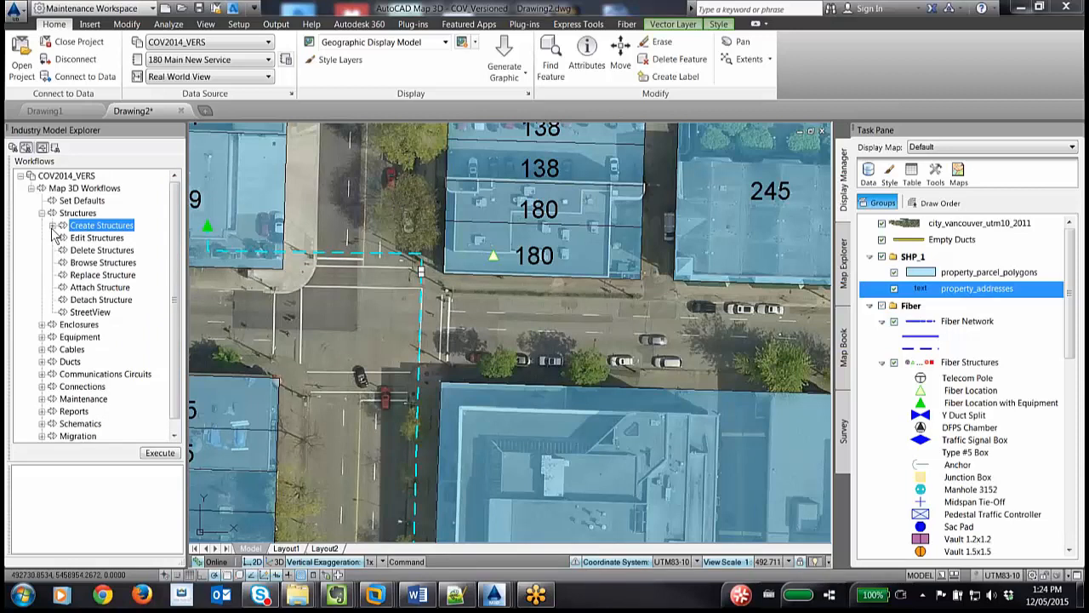
{"action": "left_click", "coordinate": [42, 325]}
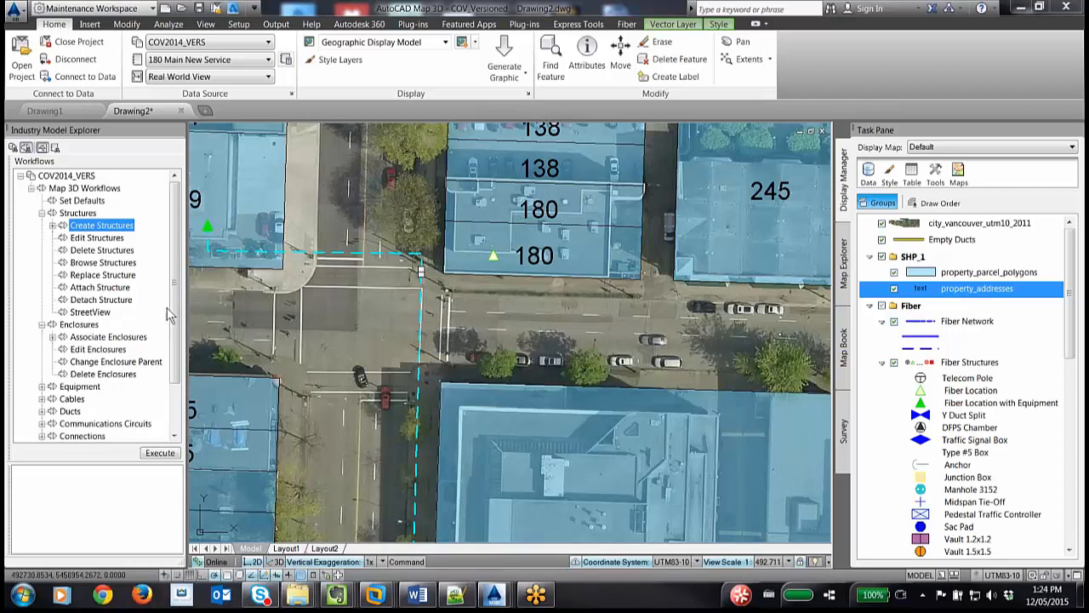
{"action": "scroll", "coordinate": [182, 357], "scroll_direction": "down", "scroll_amount": 1}
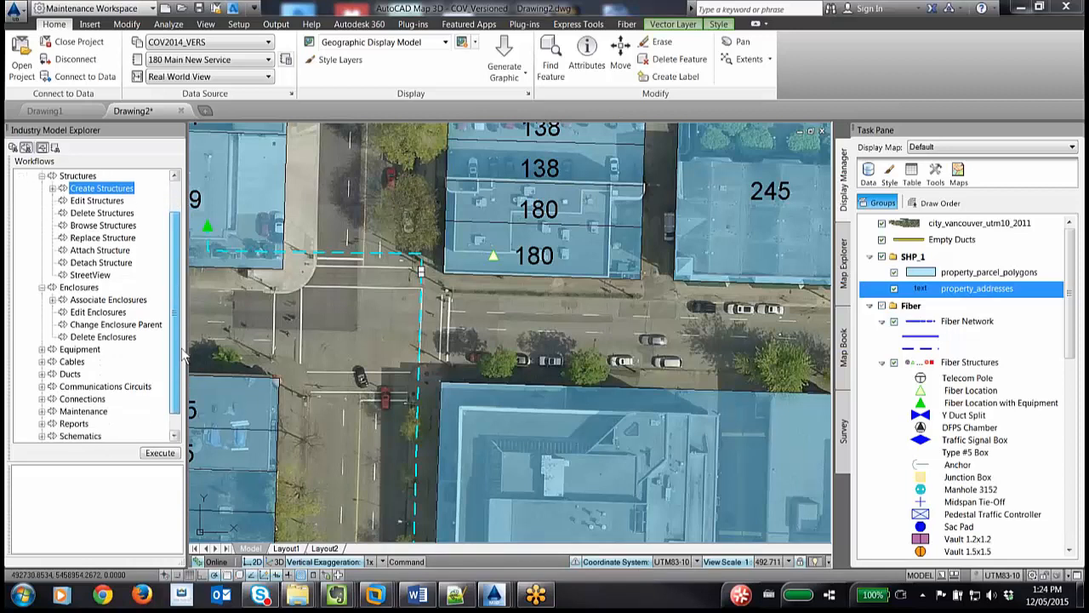
{"action": "left_click", "coordinate": [53, 300]}
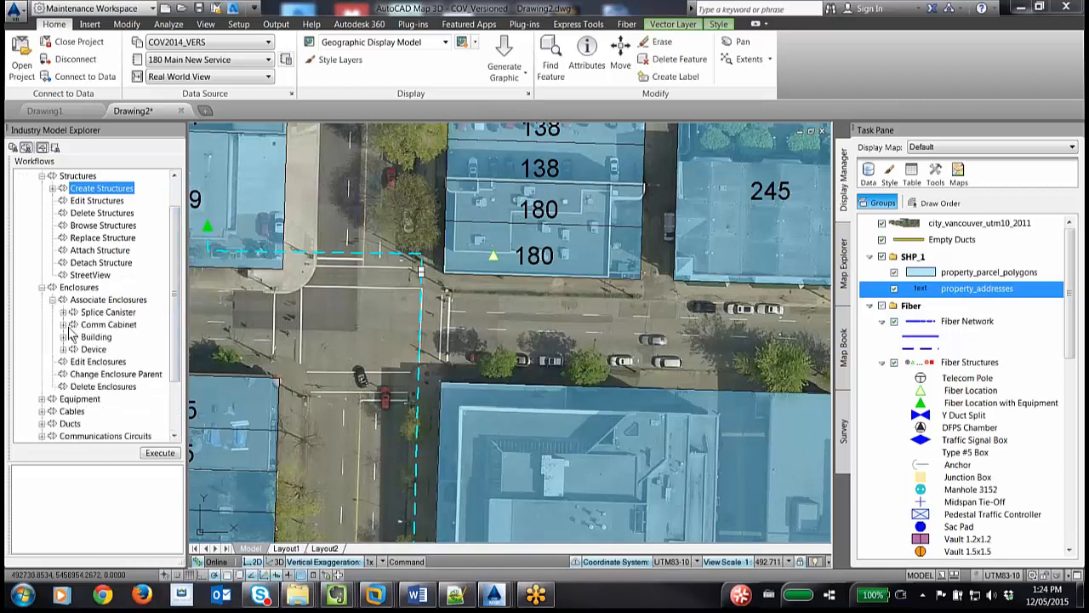
{"action": "left_click", "coordinate": [63, 337]}
{"action": "left_click", "coordinate": [105, 349]}
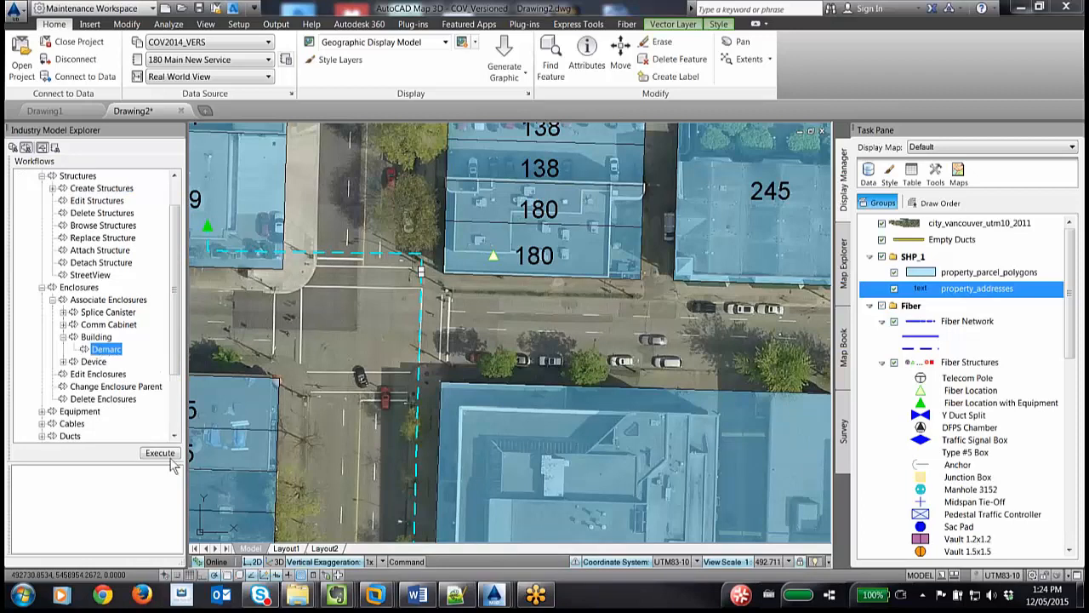
{"action": "left_click", "coordinate": [161, 456]}
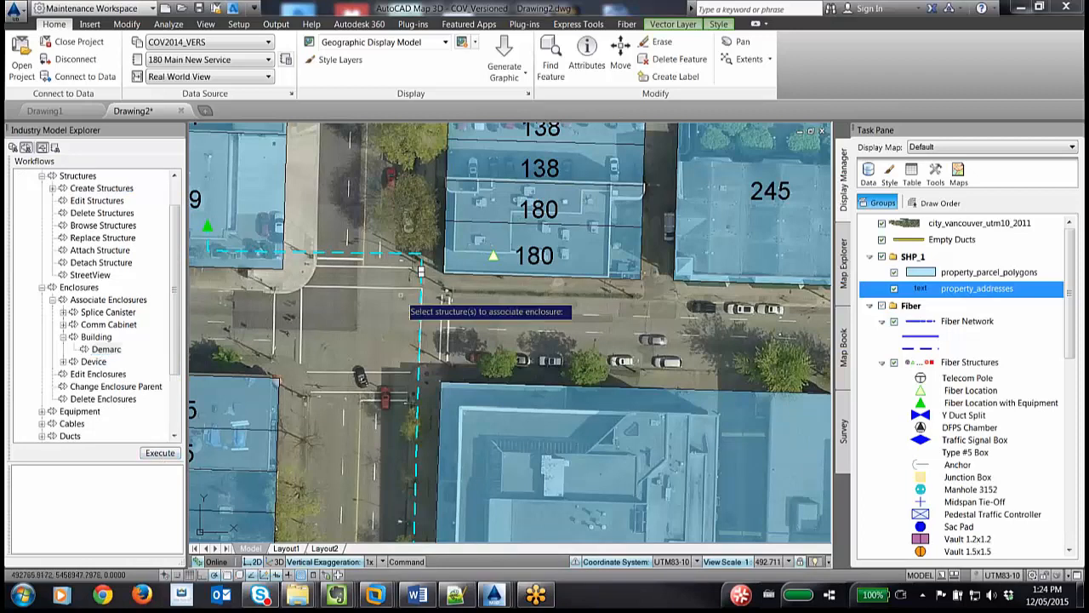
{"action": "scroll", "coordinate": [493, 265], "scroll_direction": "up", "scroll_amount": 2}
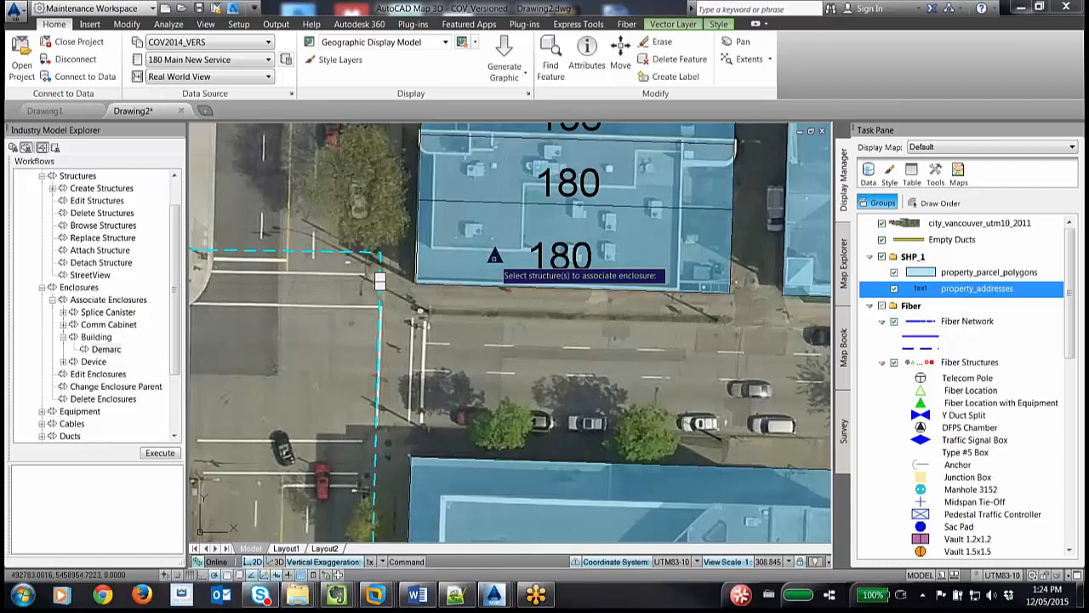
{"action": "left_click", "coordinate": [494, 255]}
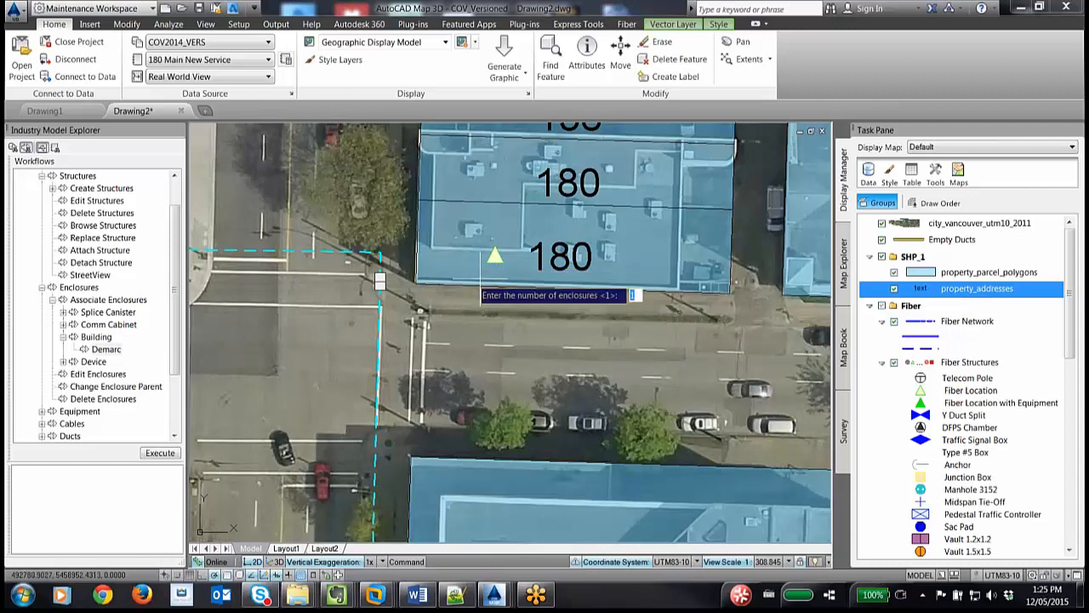
{"action": "key", "text": "Return"}
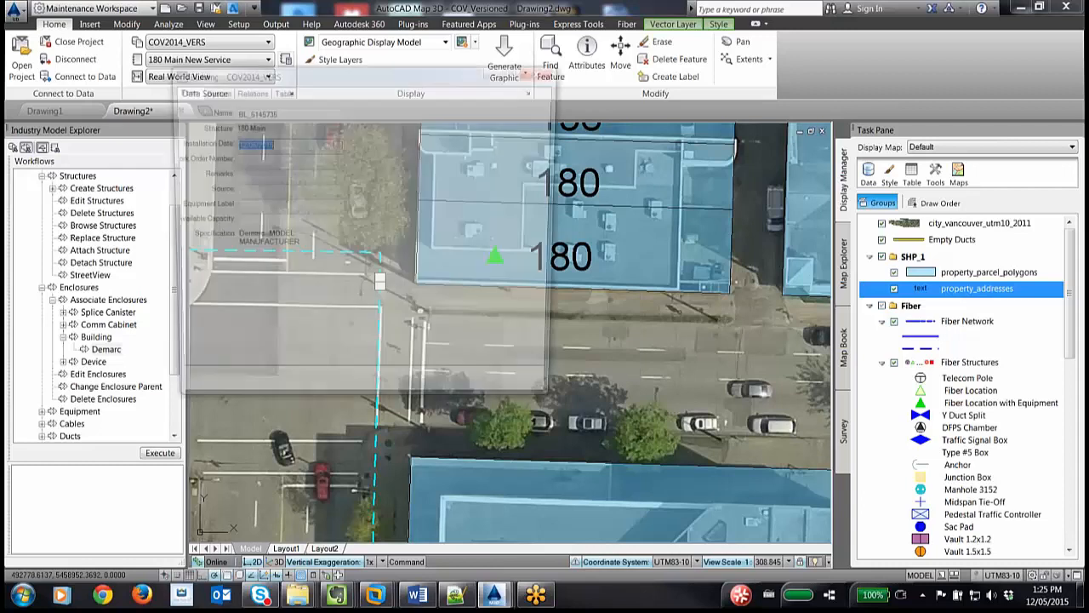
- Name the new Demarc building enclosure Room 123, then save and close its record
{"action": "double_click", "coordinate": [286, 111]}
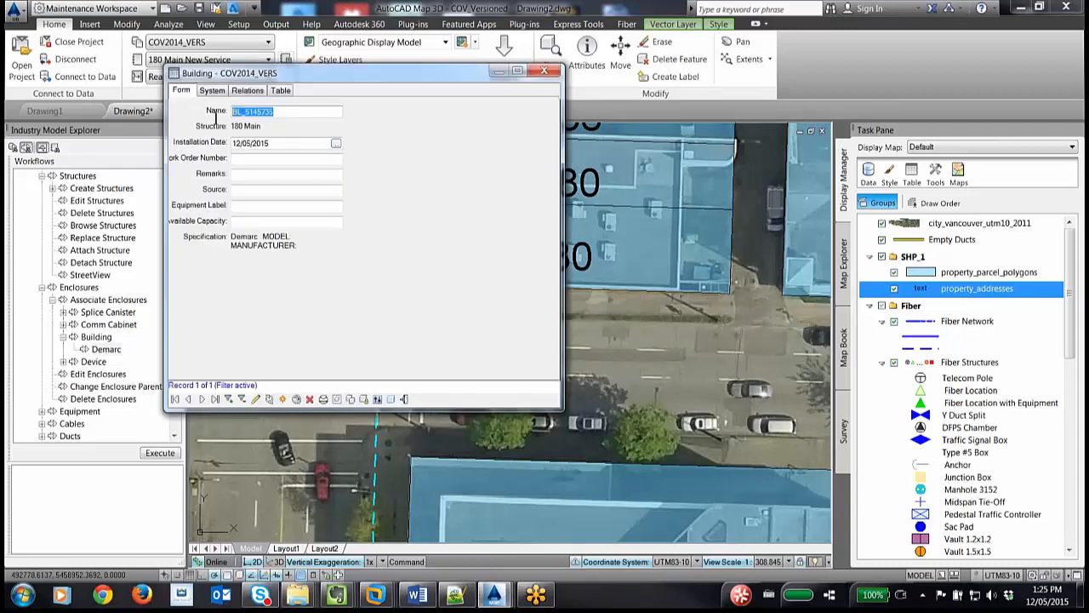
{"action": "type", "text": "Room"}
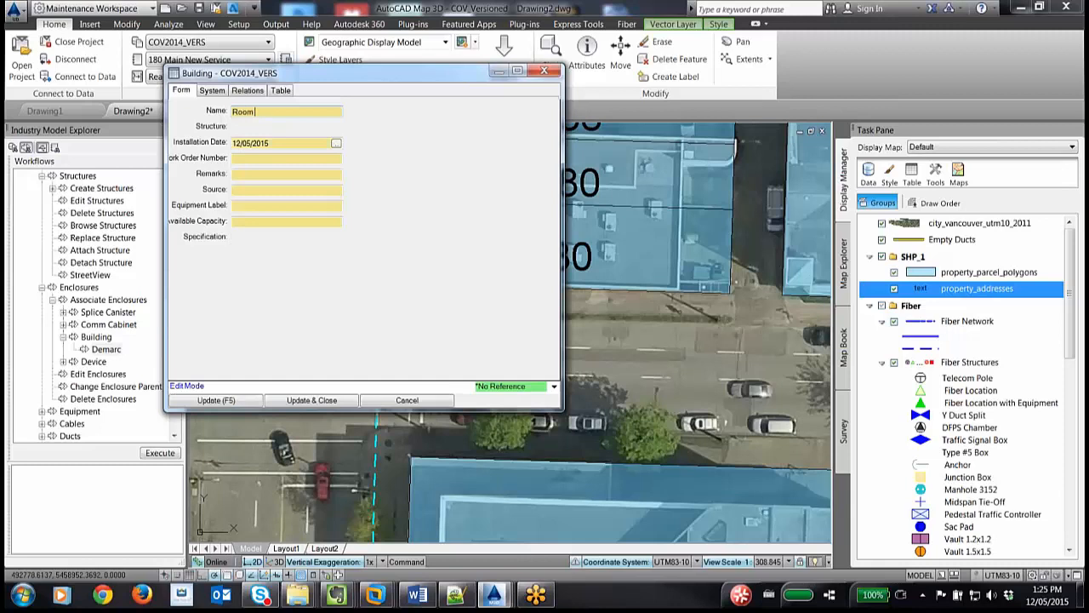
{"action": "type", "text": " 123"}
{"action": "left_click", "coordinate": [311, 400]}
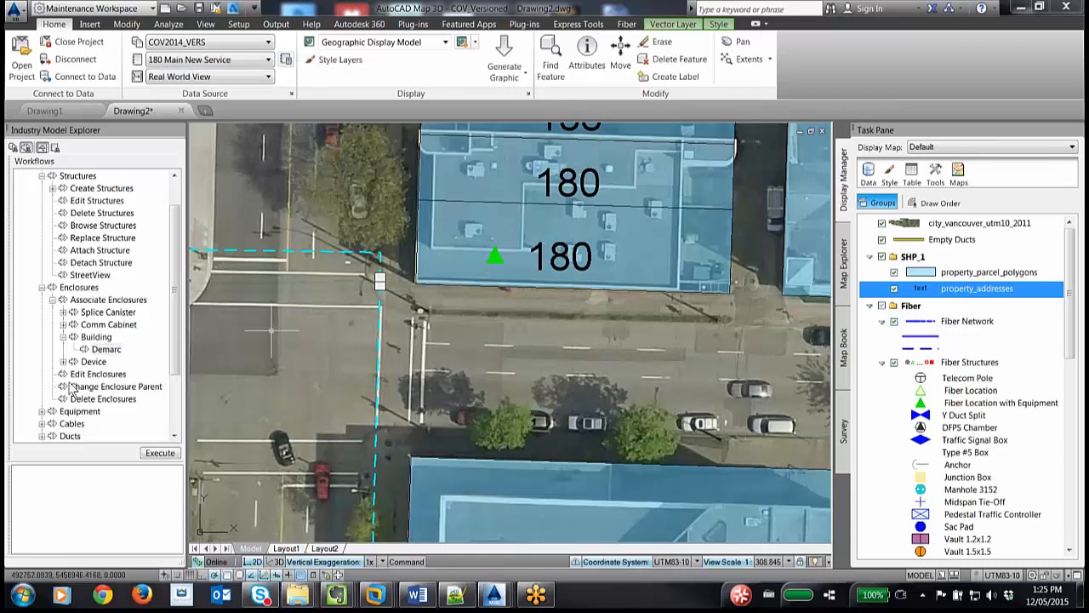
- Associate one Floor Mount Cabinet enclosure with the 180 Main fiber location structure
{"action": "left_click", "coordinate": [62, 338]}
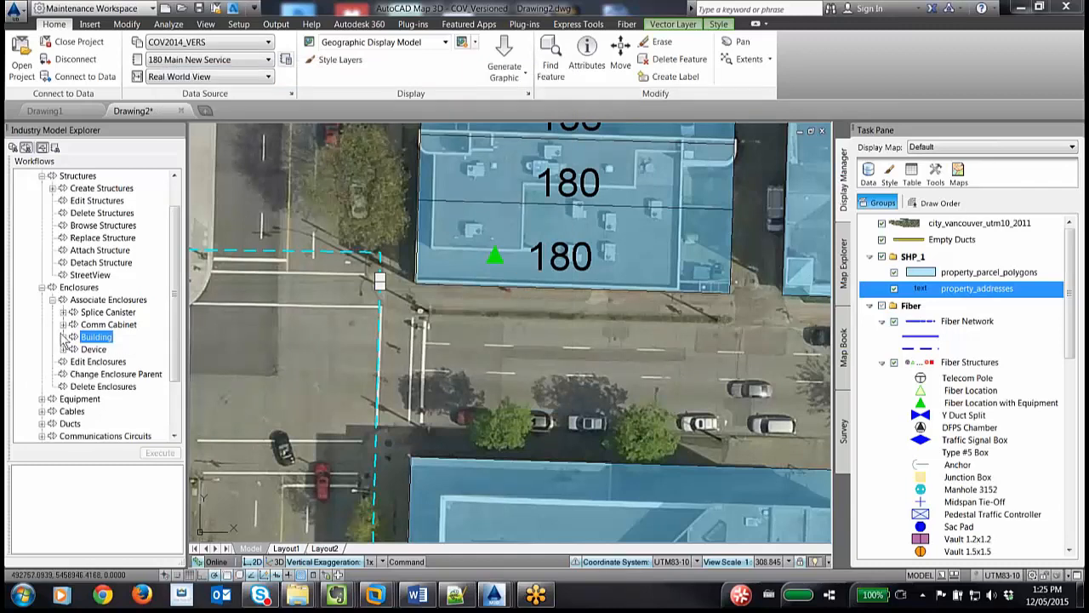
{"action": "left_click", "coordinate": [62, 325]}
{"action": "left_click", "coordinate": [119, 350]}
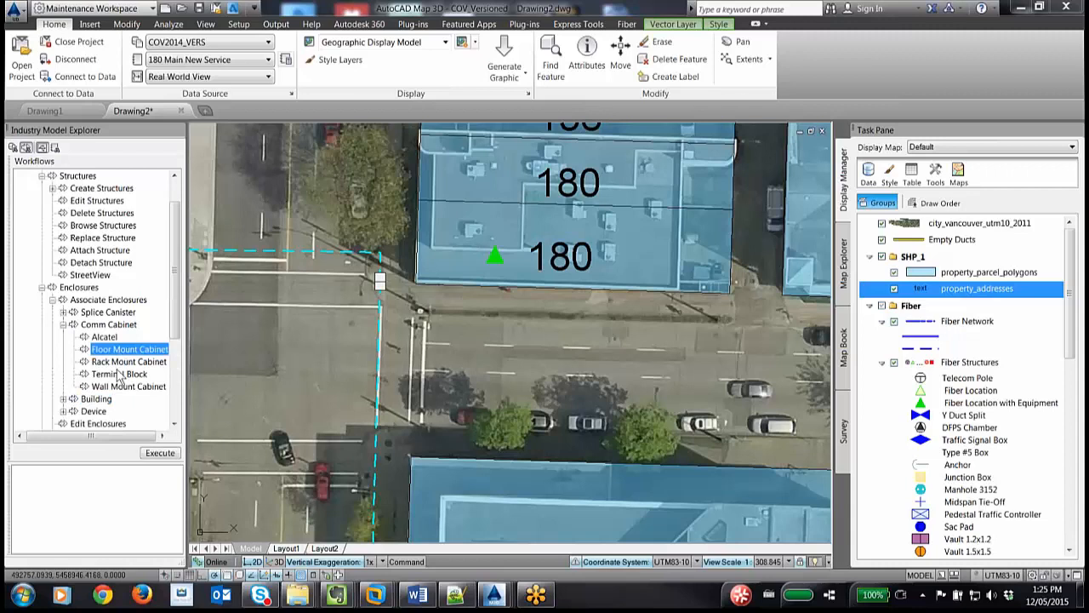
{"action": "left_click", "coordinate": [157, 454]}
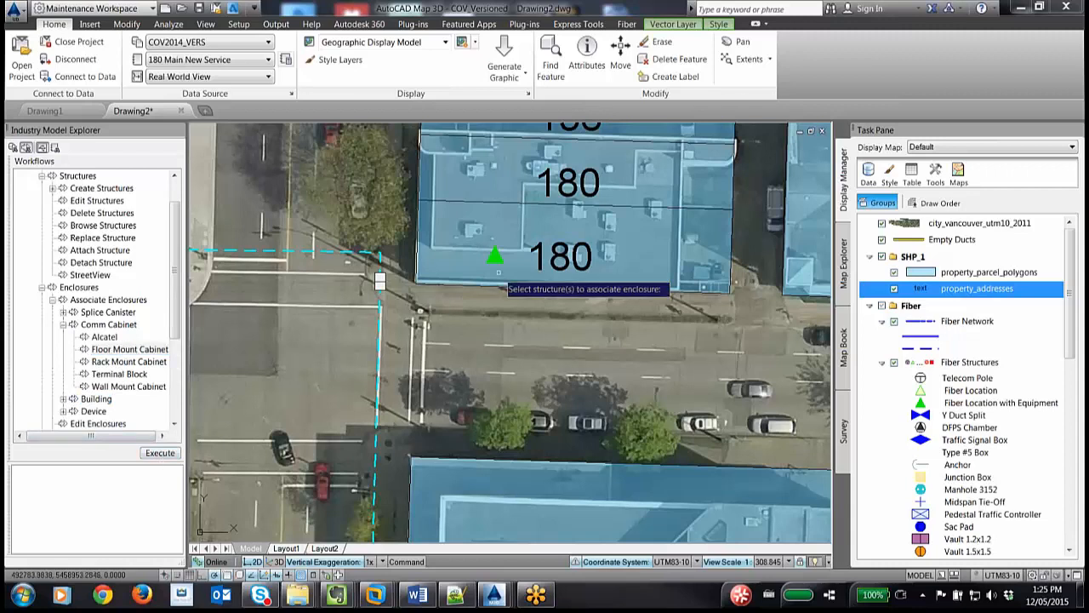
{"action": "left_click", "coordinate": [493, 256]}
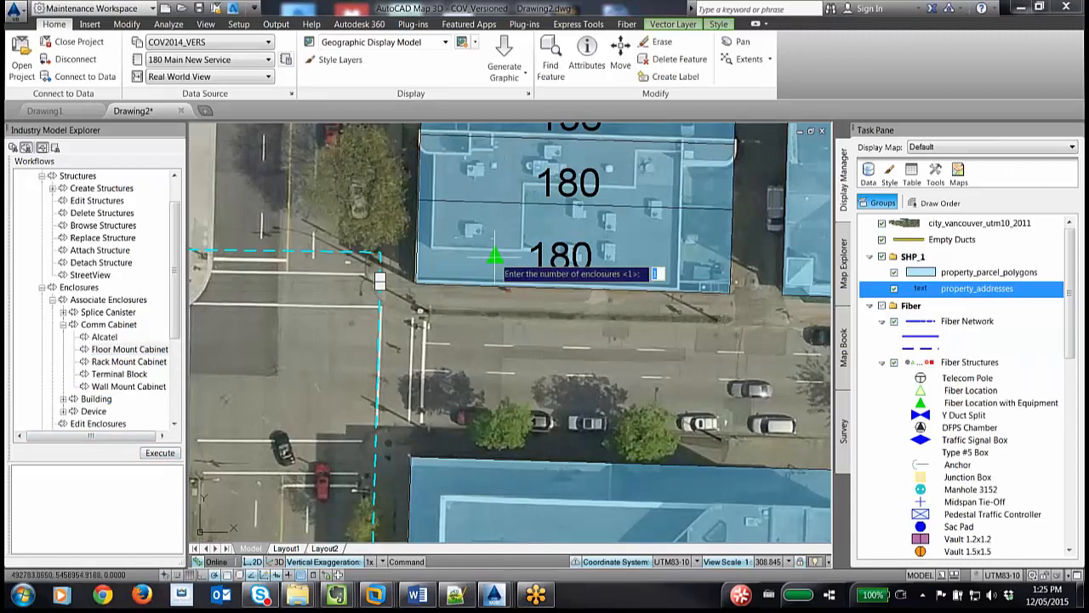
{"action": "key", "text": "Return"}
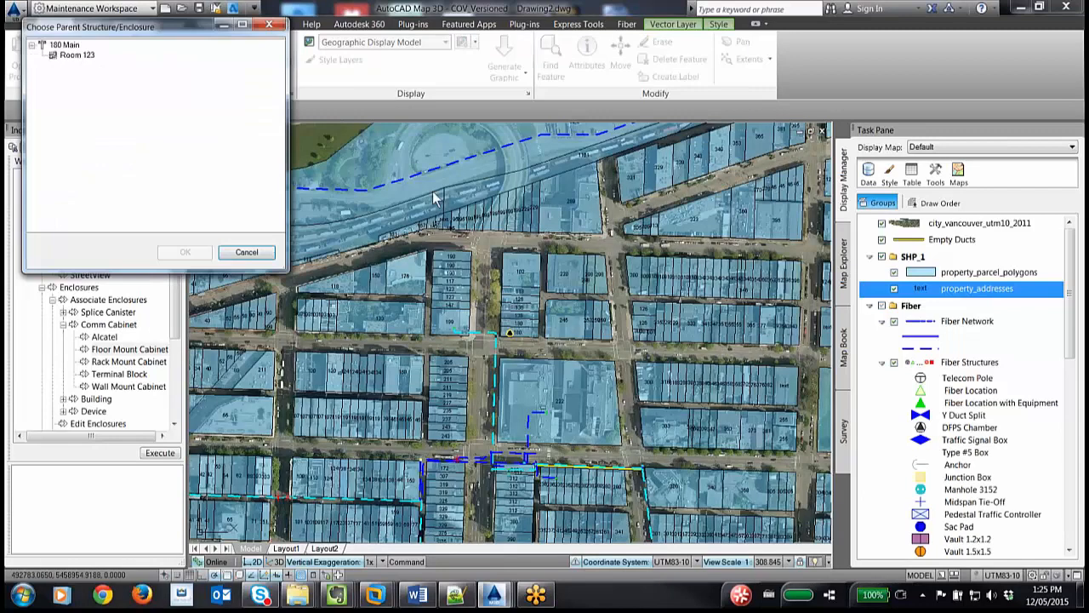
- Choose Room 123 as the cabinet's parent, name the cabinet IT Cab, and save and close the record
{"action": "left_click_drag", "start_coordinate": [168, 30], "coordinate": [252, 91]}
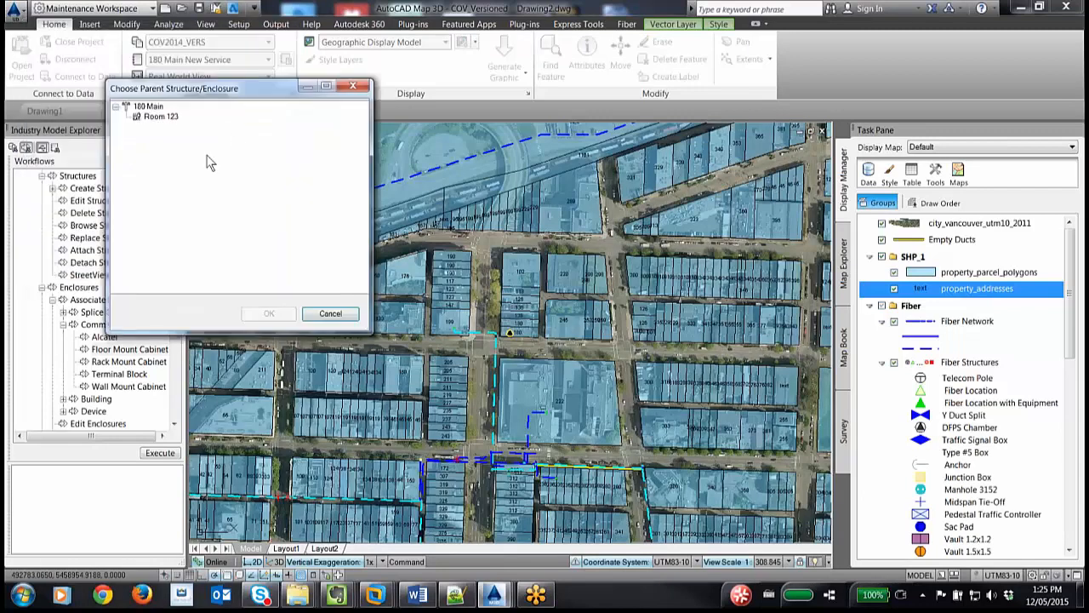
{"action": "left_click", "coordinate": [154, 124]}
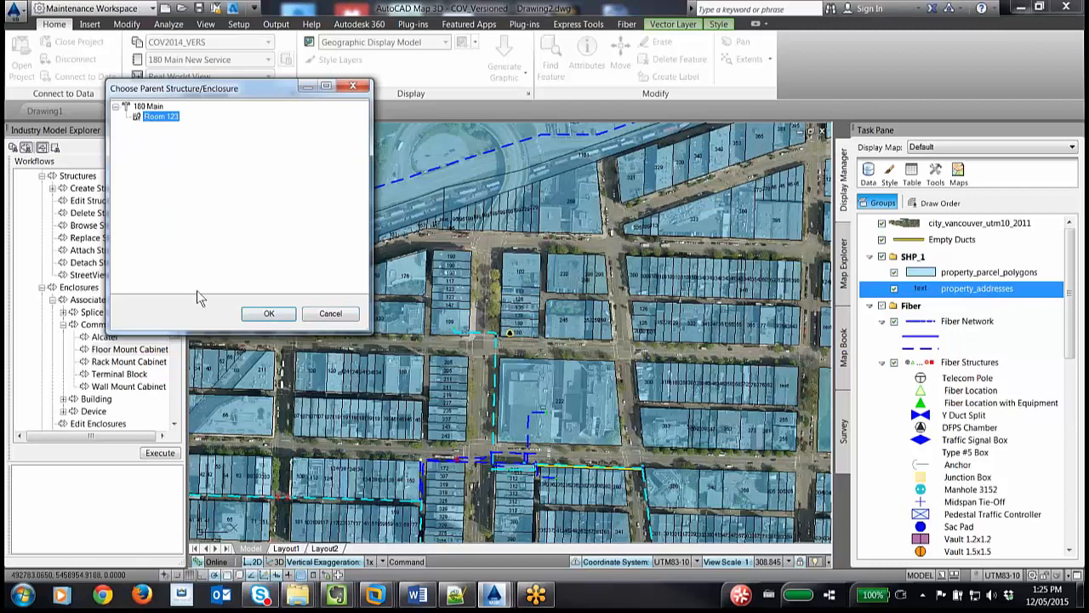
{"action": "left_click", "coordinate": [268, 315]}
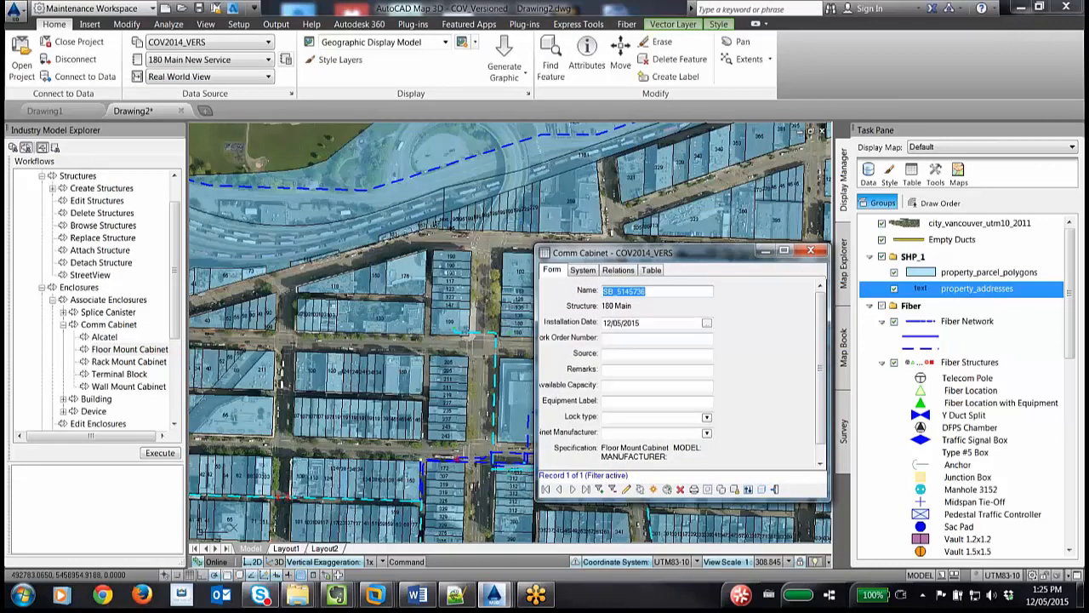
{"action": "type", "text": "IT Cab"}
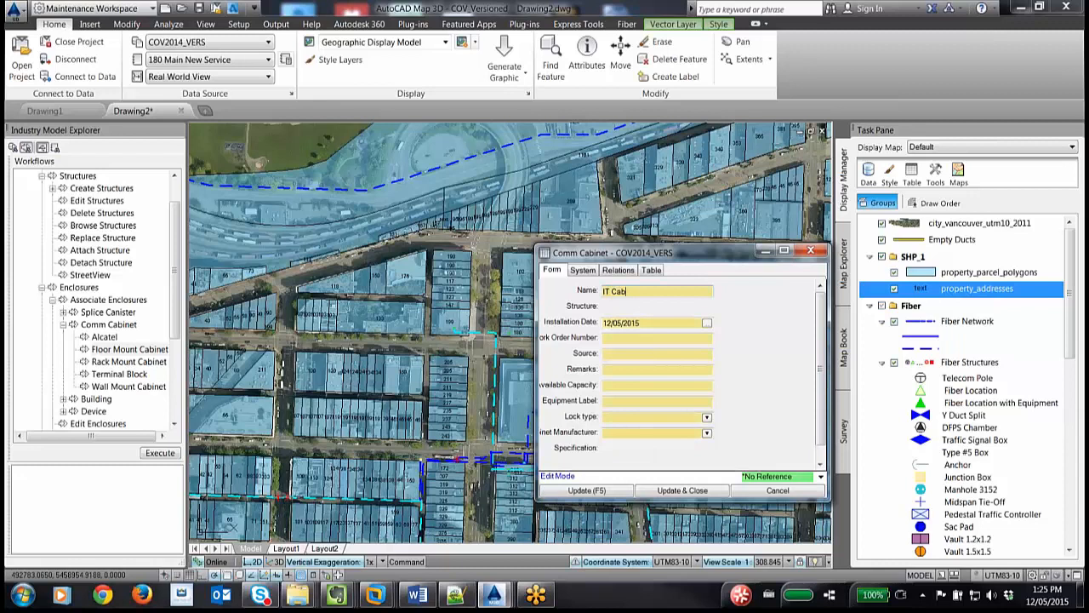
{"action": "left_click", "coordinate": [682, 490]}
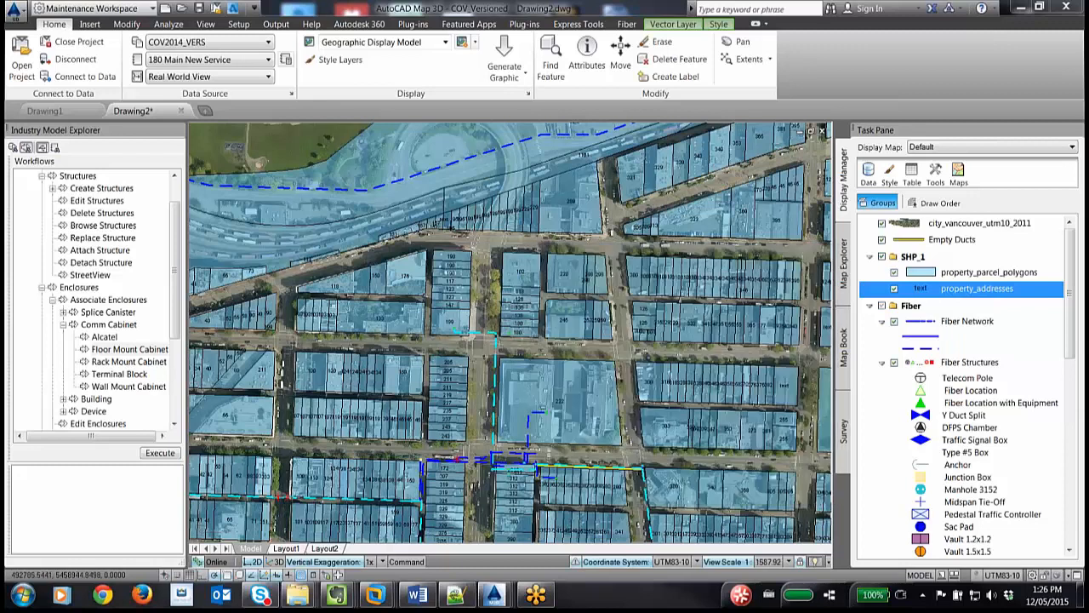
- Add one 6 FC PP patch panel to the 180 Main fiber location structure
{"action": "scroll", "coordinate": [528, 354], "scroll_direction": "up", "scroll_amount": 4}
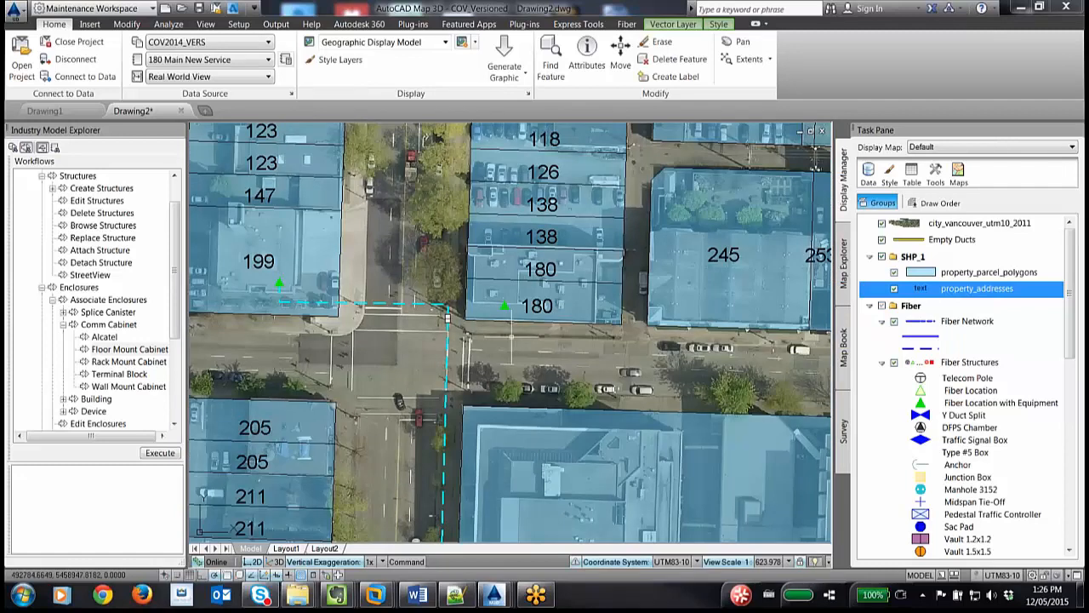
{"action": "left_click", "coordinate": [41, 288]}
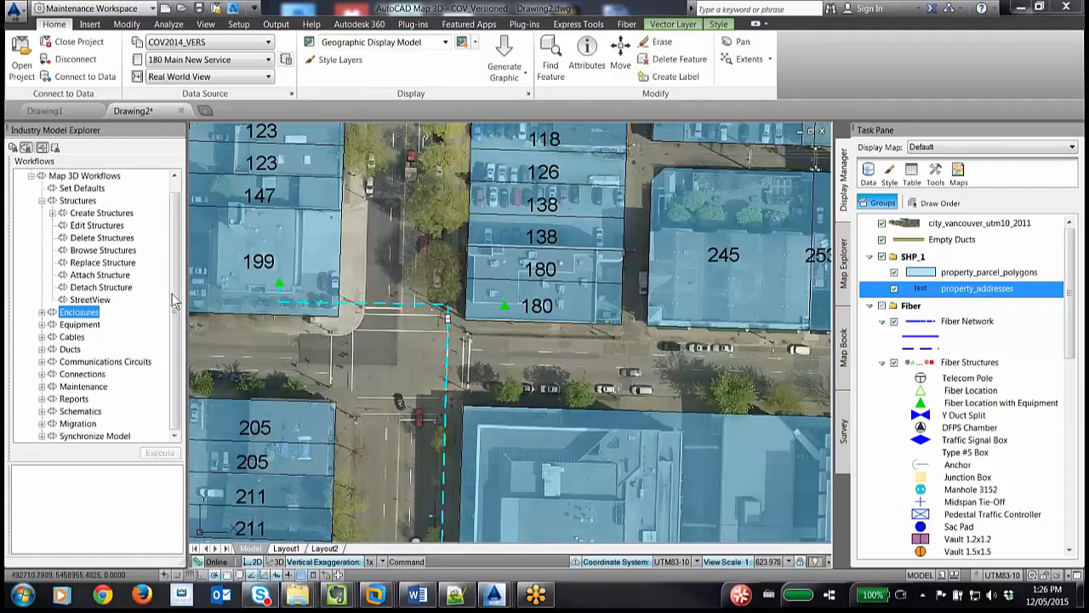
{"action": "left_click", "coordinate": [41, 324]}
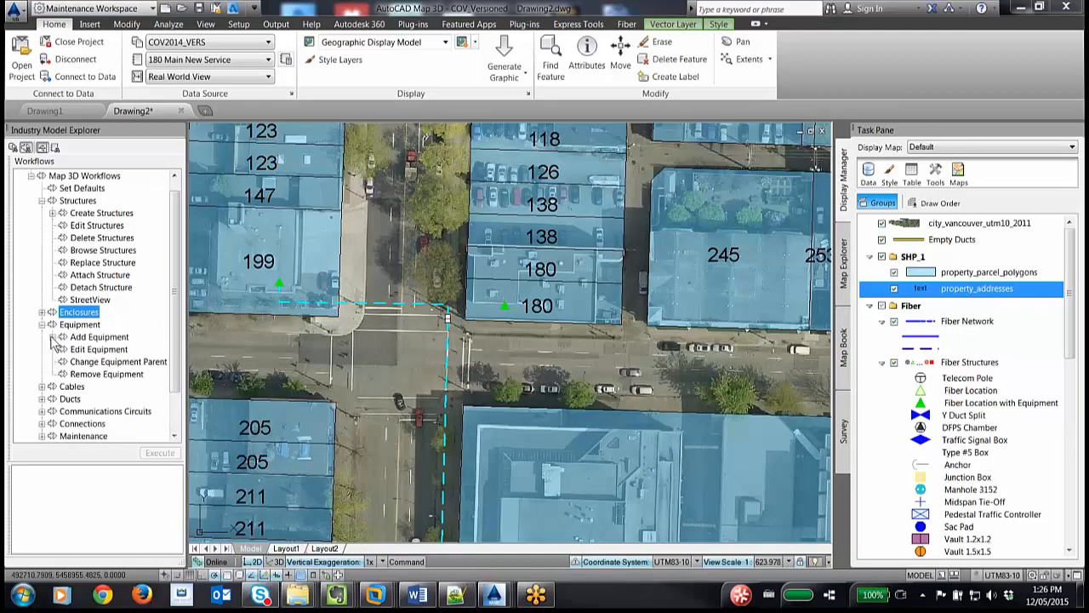
{"action": "left_click", "coordinate": [52, 338]}
{"action": "left_click", "coordinate": [62, 349]}
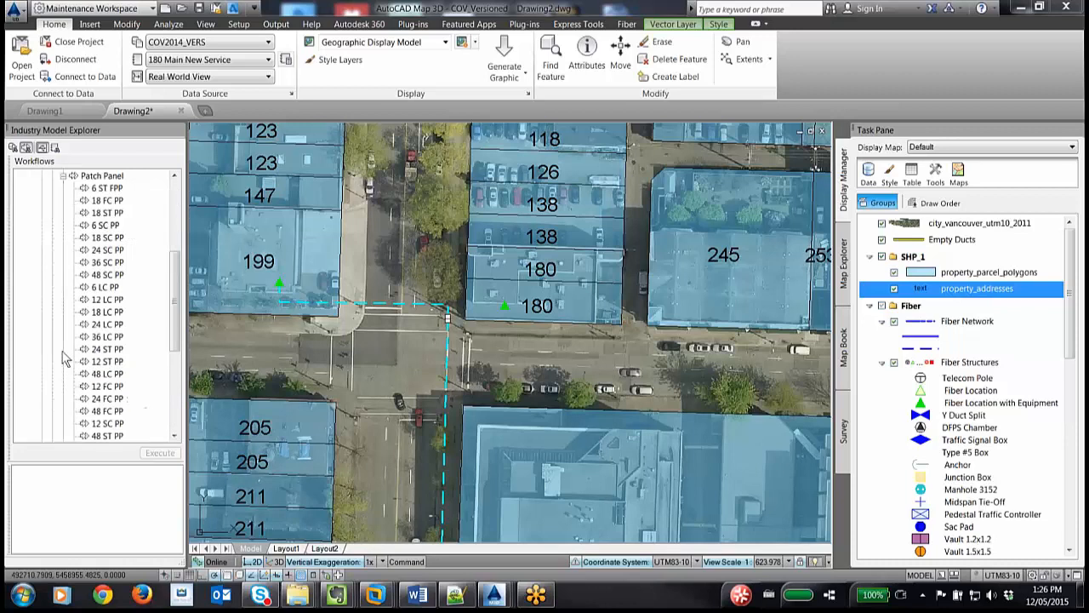
{"action": "left_click_drag", "start_coordinate": [174, 334], "coordinate": [176, 317]}
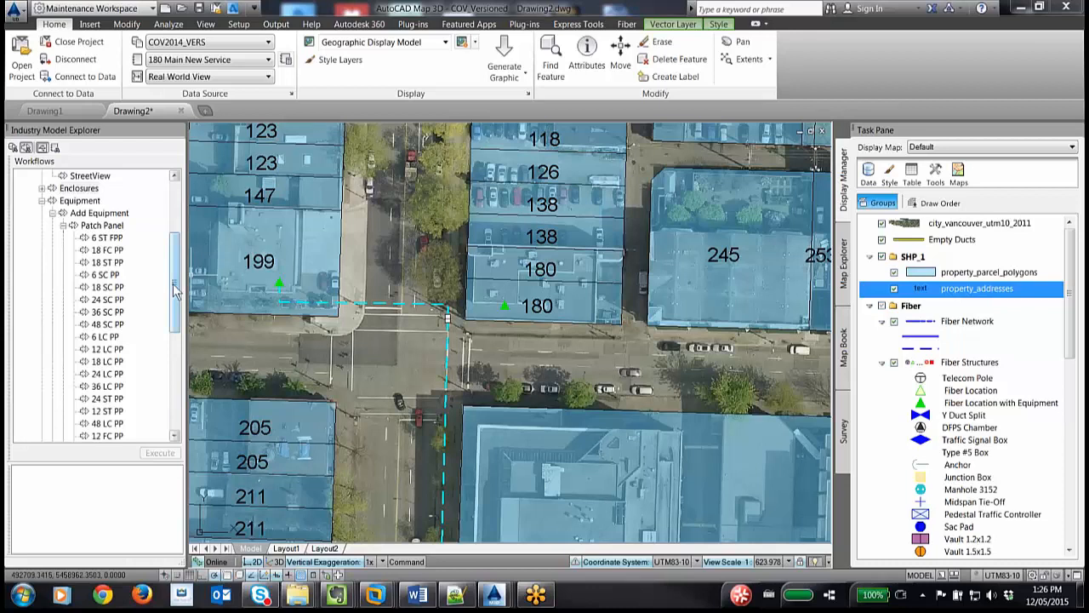
{"action": "scroll", "coordinate": [182, 297], "scroll_direction": "down", "scroll_amount": 1}
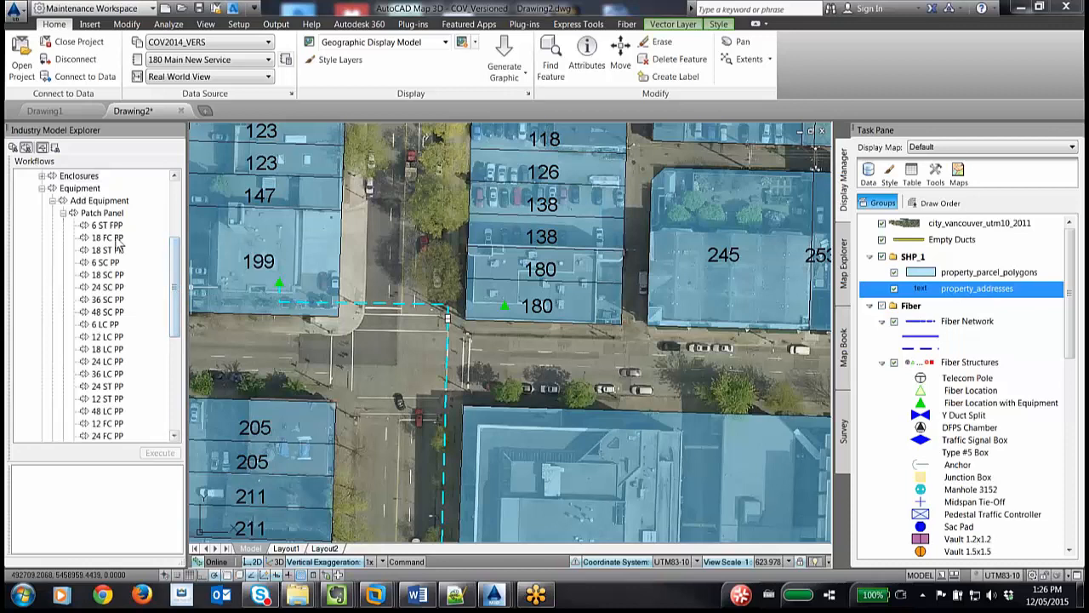
{"action": "left_click_drag", "start_coordinate": [177, 287], "coordinate": [175, 336]}
{"action": "left_click", "coordinate": [106, 373]}
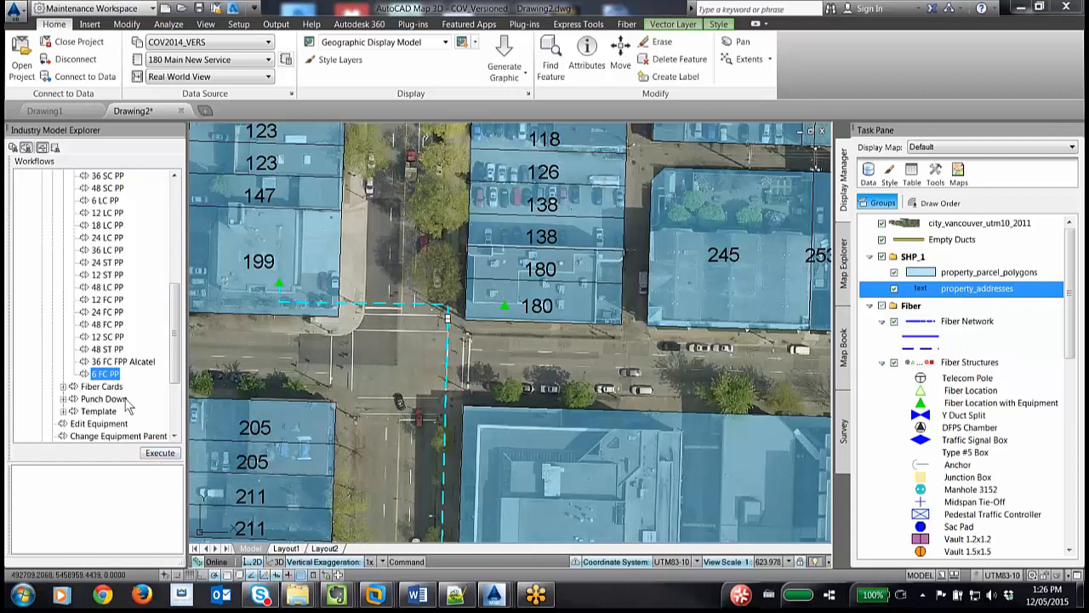
{"action": "left_click", "coordinate": [155, 453]}
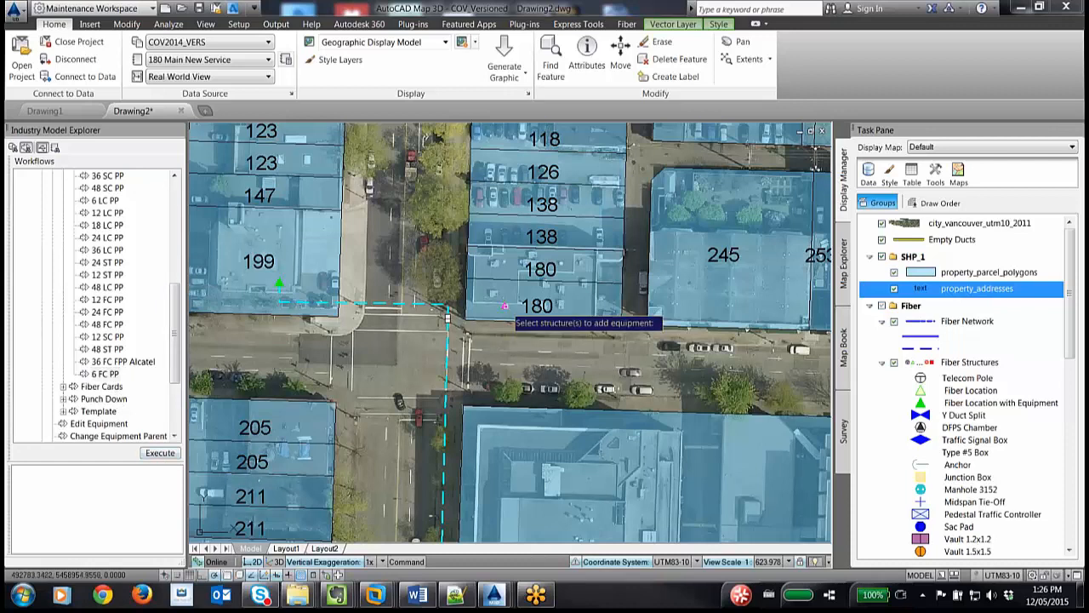
{"action": "left_click", "coordinate": [504, 305]}
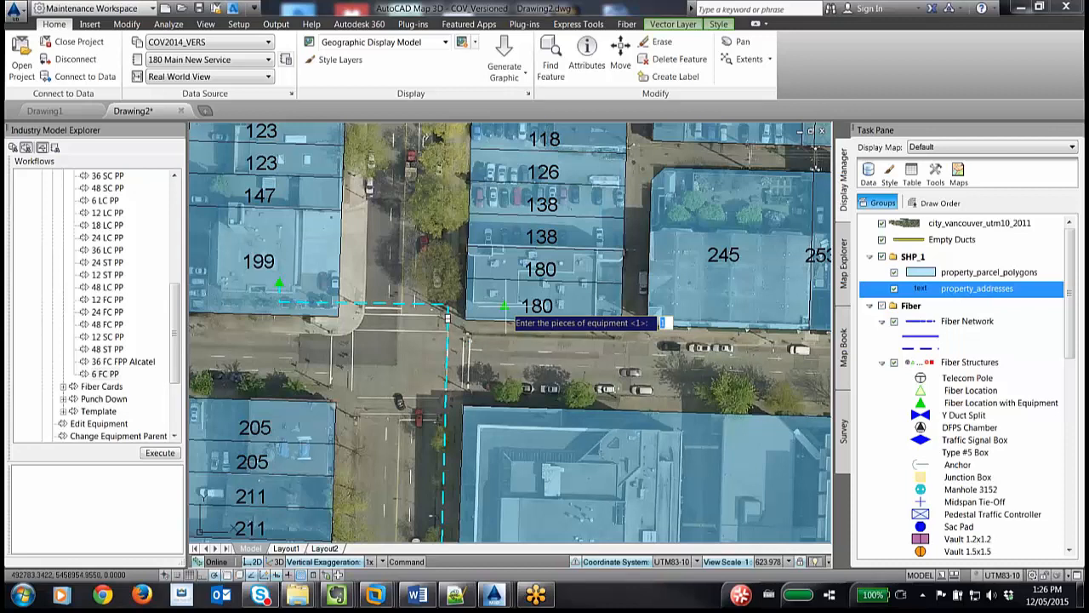
{"action": "key", "text": "Return"}
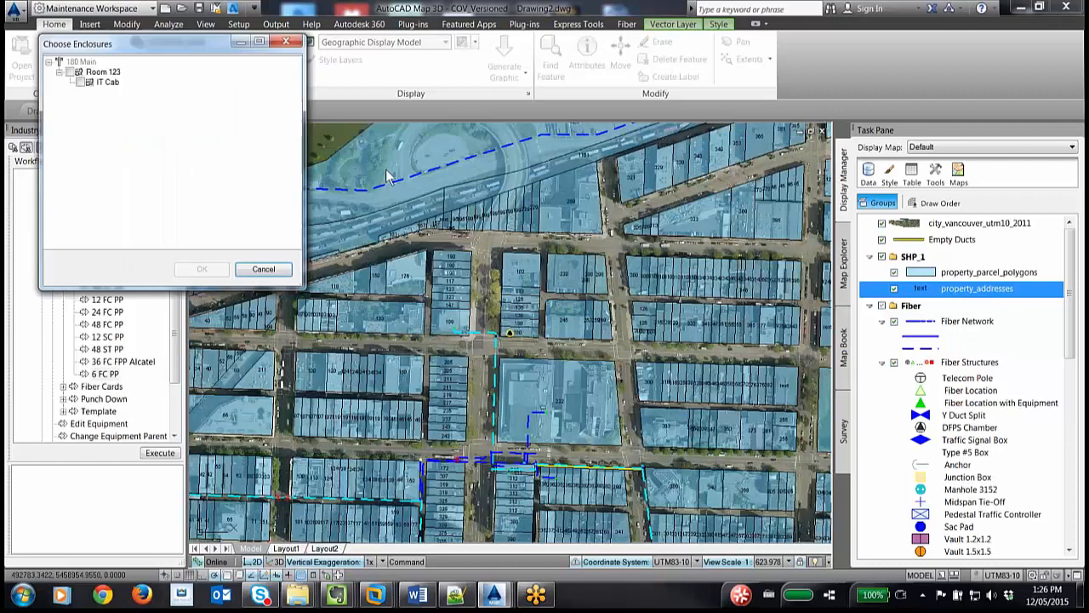
- Place the patch panel in the IT Cab enclosure, name it 6 FC PP - Room 123 IT Cab, and save the record
{"action": "left_click", "coordinate": [80, 82]}
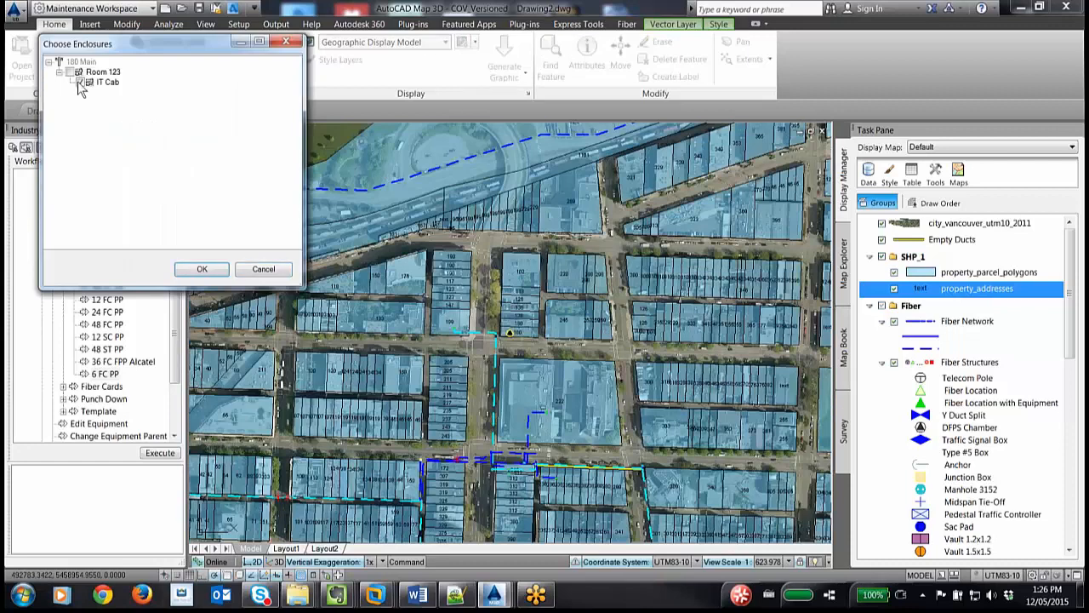
{"action": "left_click", "coordinate": [201, 270]}
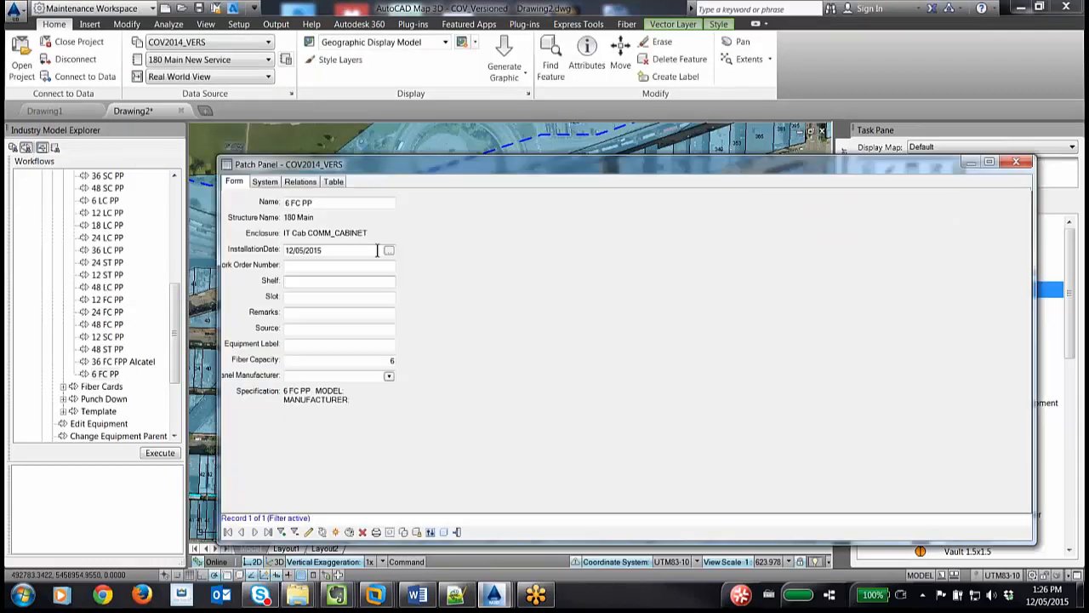
{"action": "left_click", "coordinate": [312, 203]}
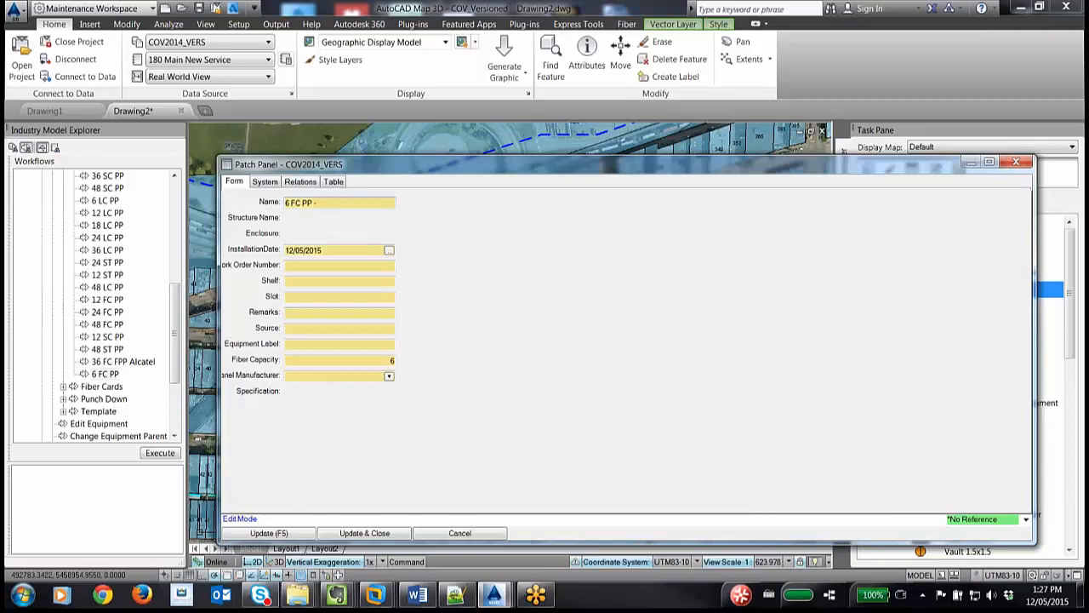
{"action": "type", "text": "Room 123 IT Cab"}
{"action": "left_click_drag", "start_coordinate": [460, 169], "coordinate": [434, 104]}
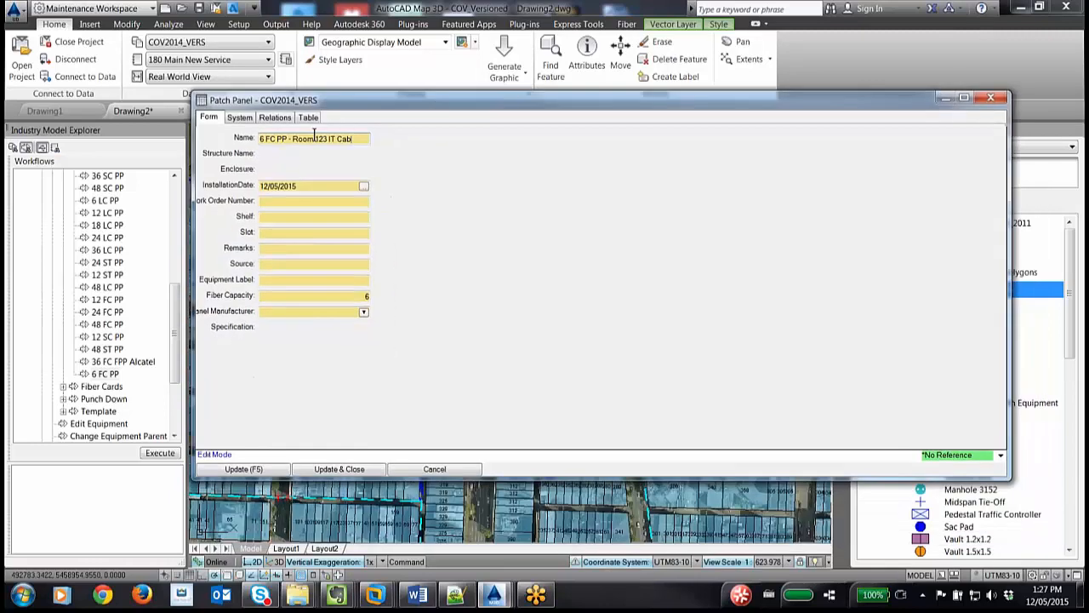
{"action": "left_click", "coordinate": [342, 469]}
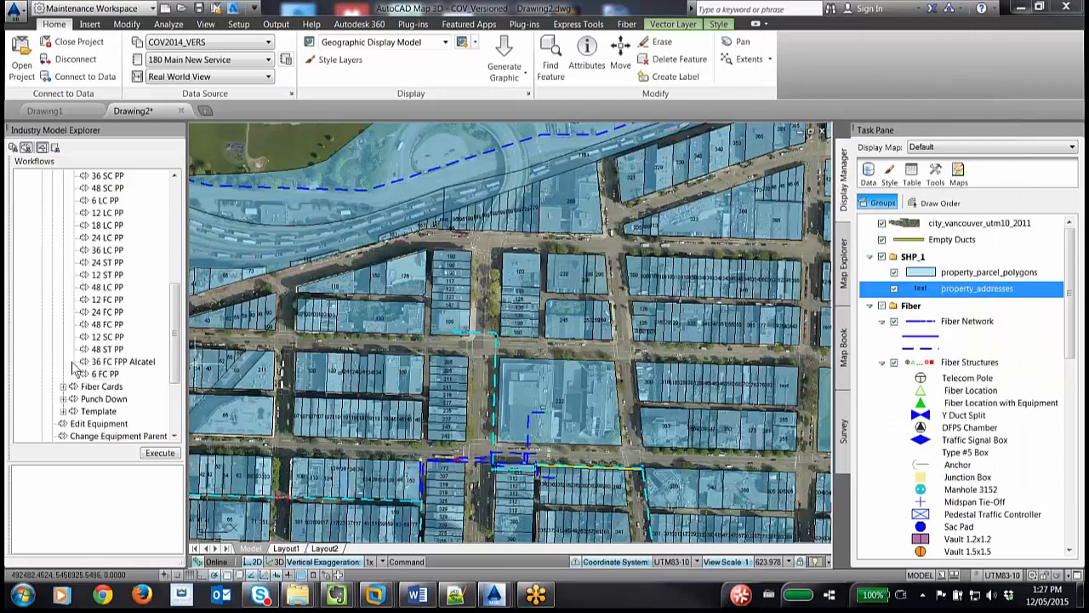
- Add one 2xLC SFP fiber card to the 180 Main fiber location structure
{"action": "left_click", "coordinate": [103, 374]}
{"action": "left_click", "coordinate": [63, 386]}
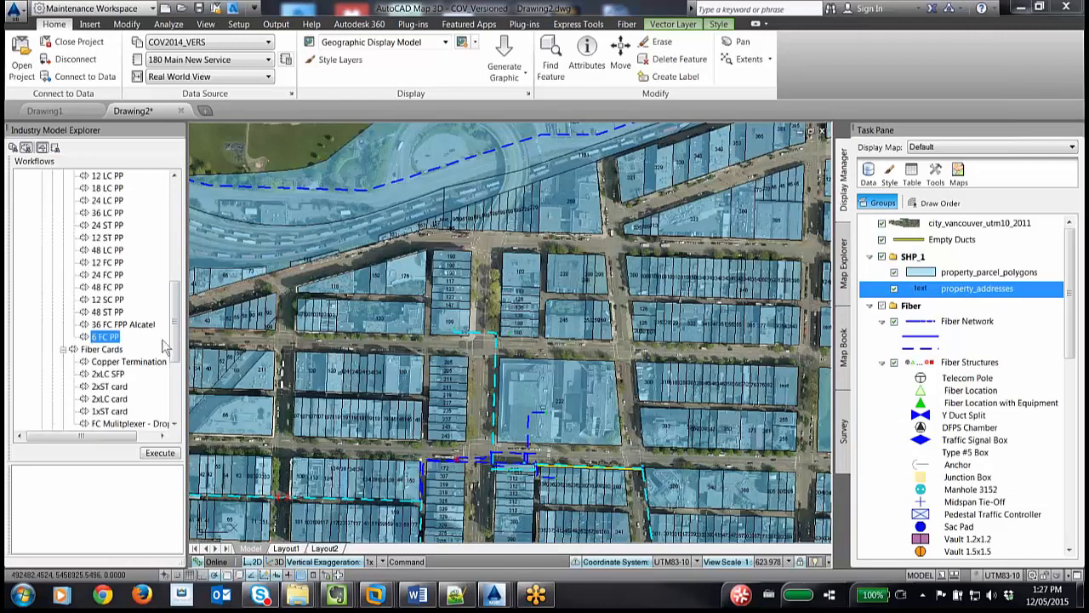
{"action": "left_click", "coordinate": [113, 384]}
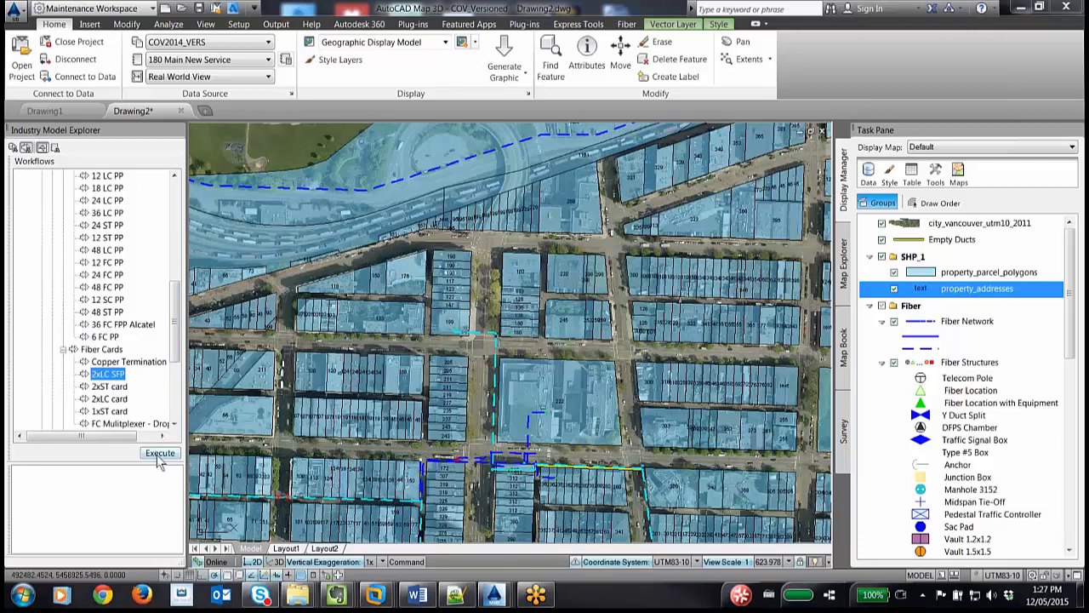
{"action": "left_click", "coordinate": [160, 452]}
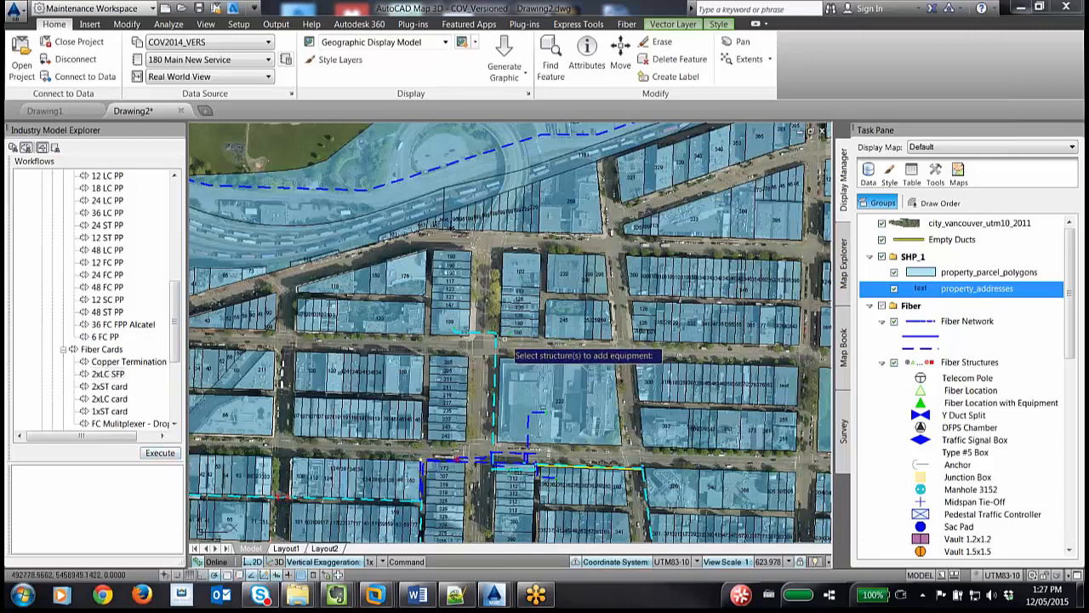
{"action": "scroll", "coordinate": [498, 339], "scroll_direction": "up", "scroll_amount": 3}
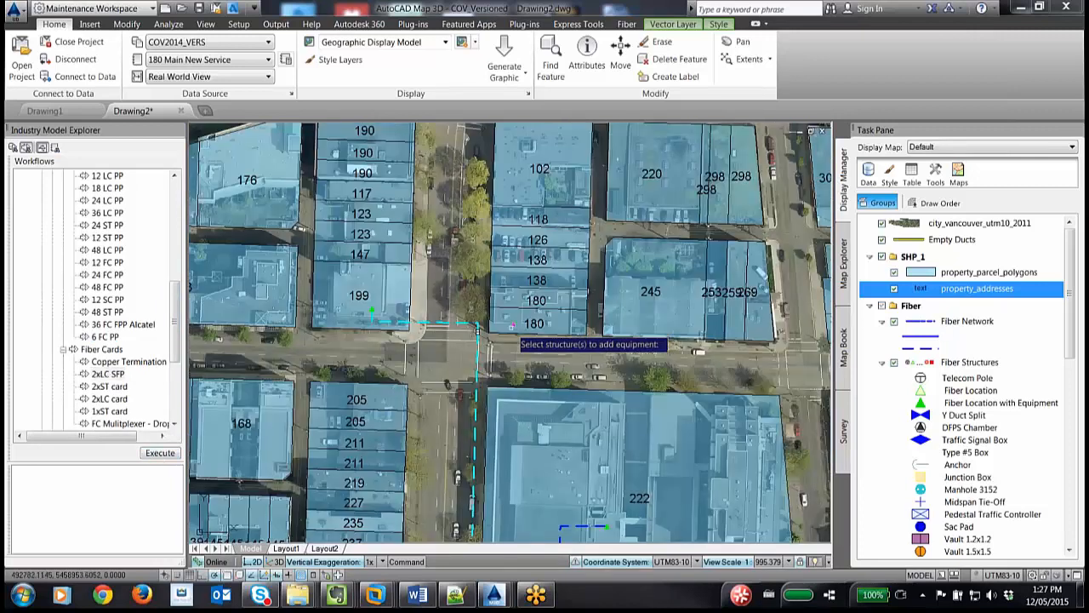
{"action": "left_click", "coordinate": [512, 325]}
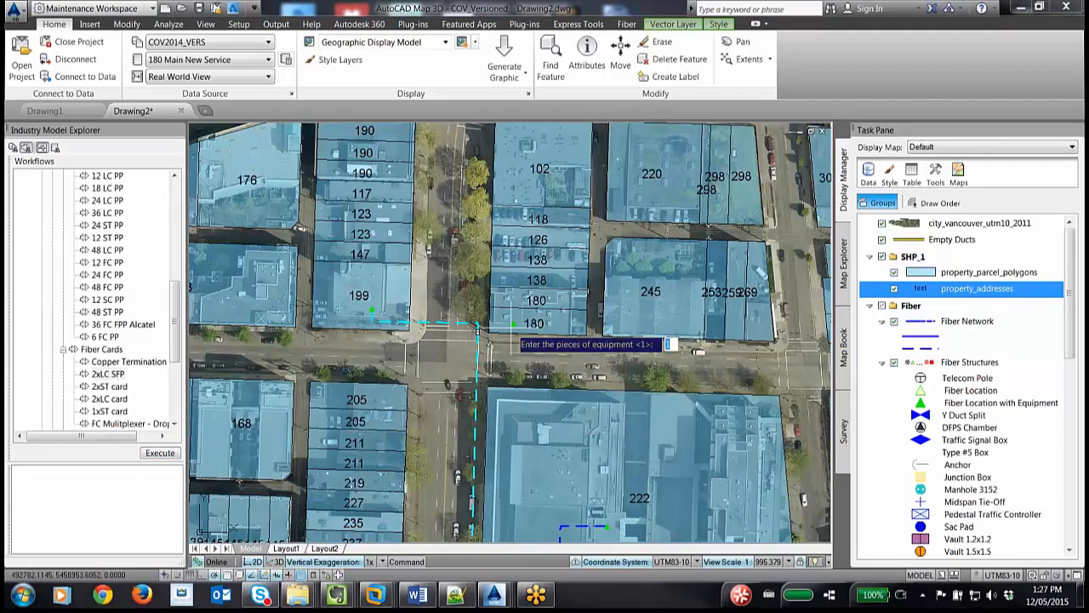
{"action": "key", "text": "Return"}
{"action": "scroll", "coordinate": [478, 332], "scroll_direction": "down", "scroll_amount": 4}
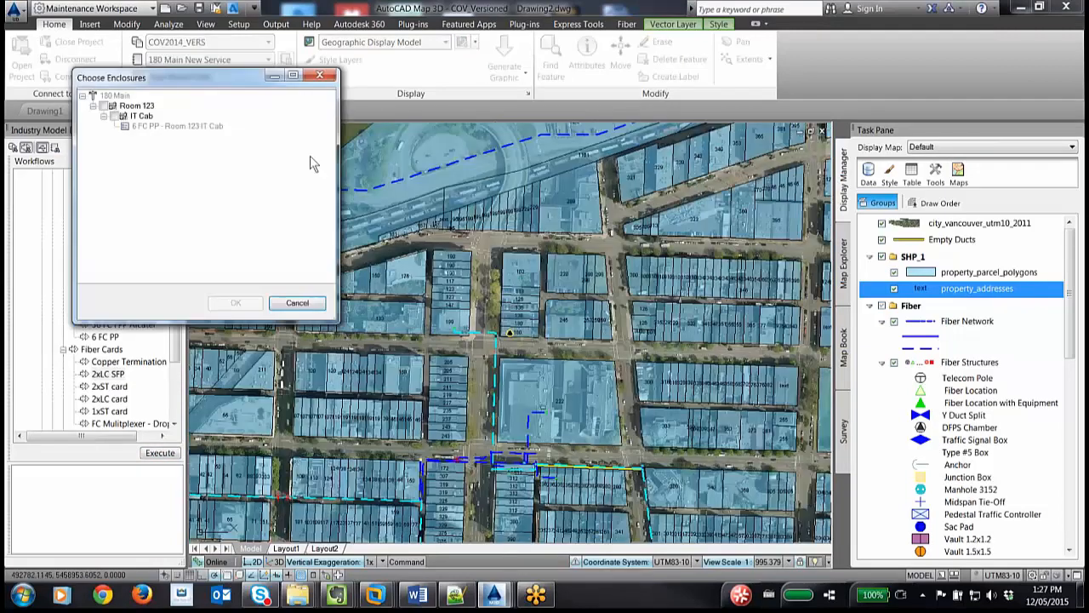
- Place the fiber card in the IT Cab enclosure, name it 2xLC SFP Room 123 IT Cab, and save and close the record
{"action": "left_click", "coordinate": [114, 117]}
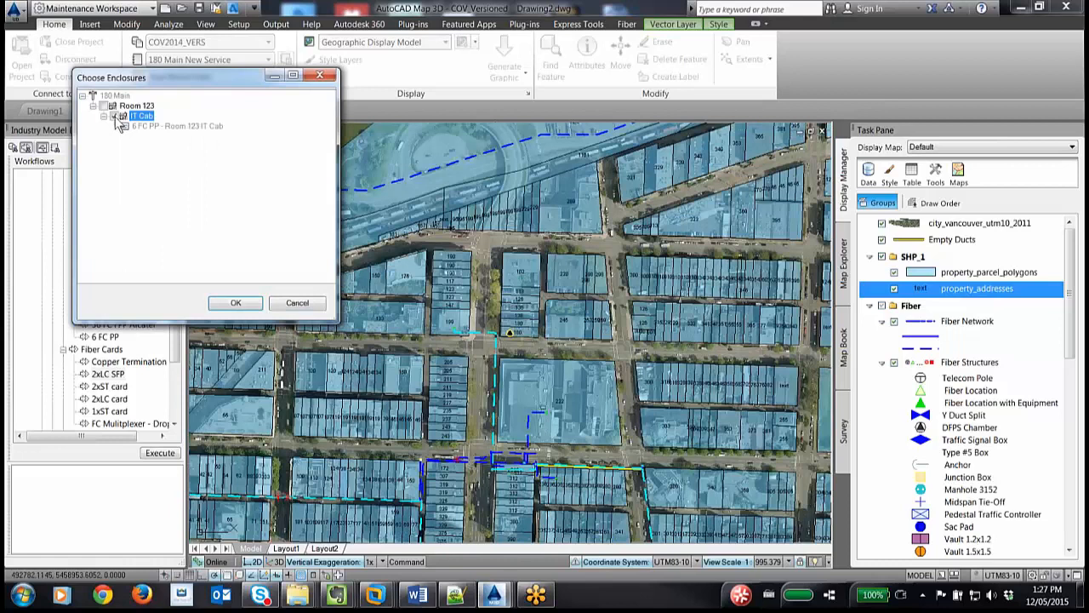
{"action": "left_click", "coordinate": [235, 303]}
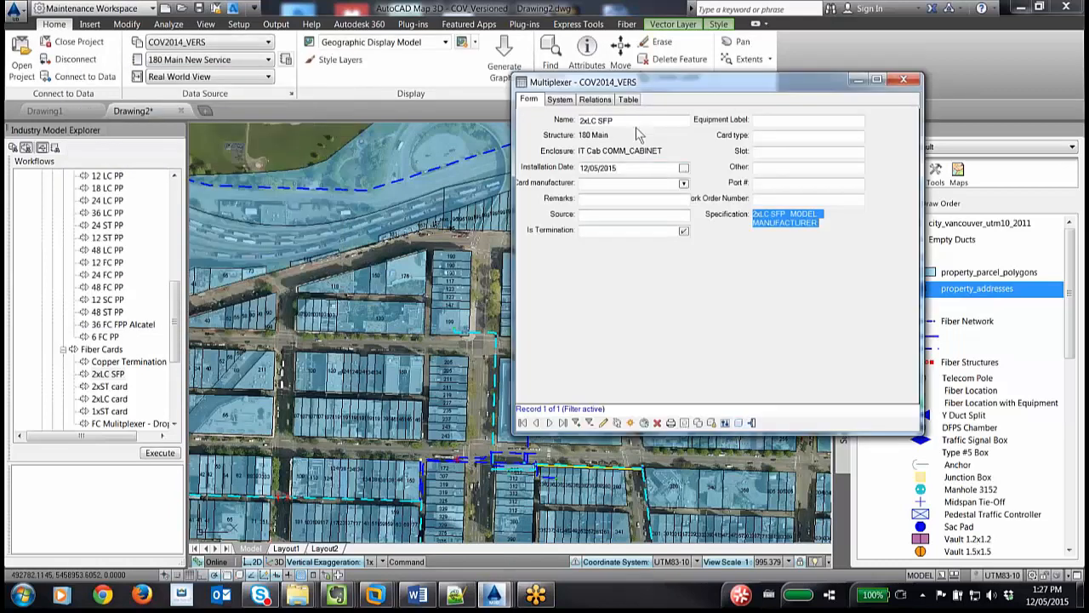
{"action": "left_click", "coordinate": [633, 119]}
{"action": "type", "text": "R"}
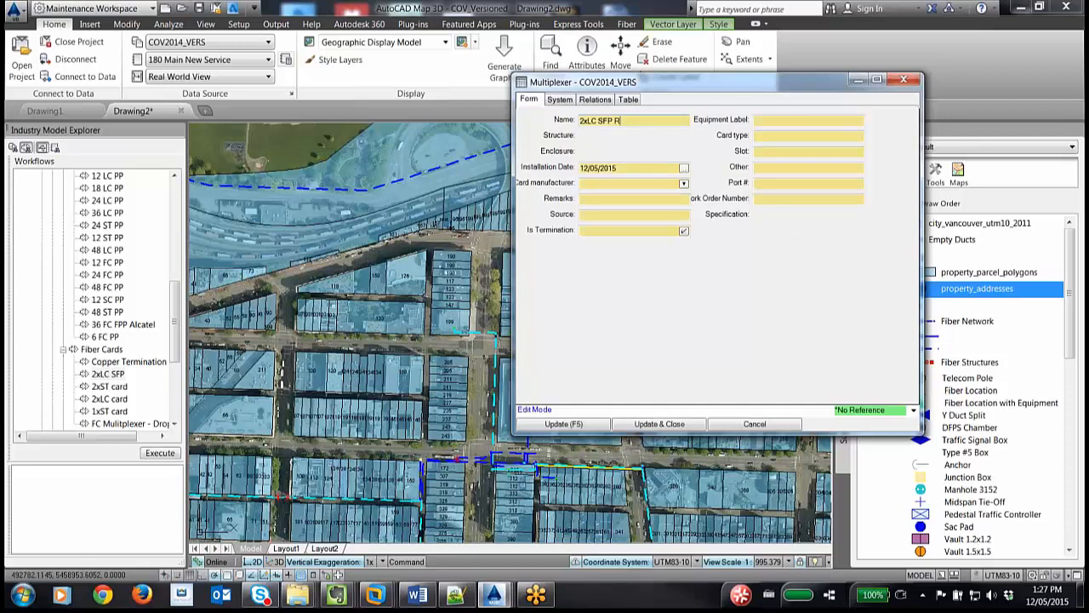
{"action": "type", "text": "oom 123 IT Cab"}
{"action": "left_click", "coordinate": [690, 424]}
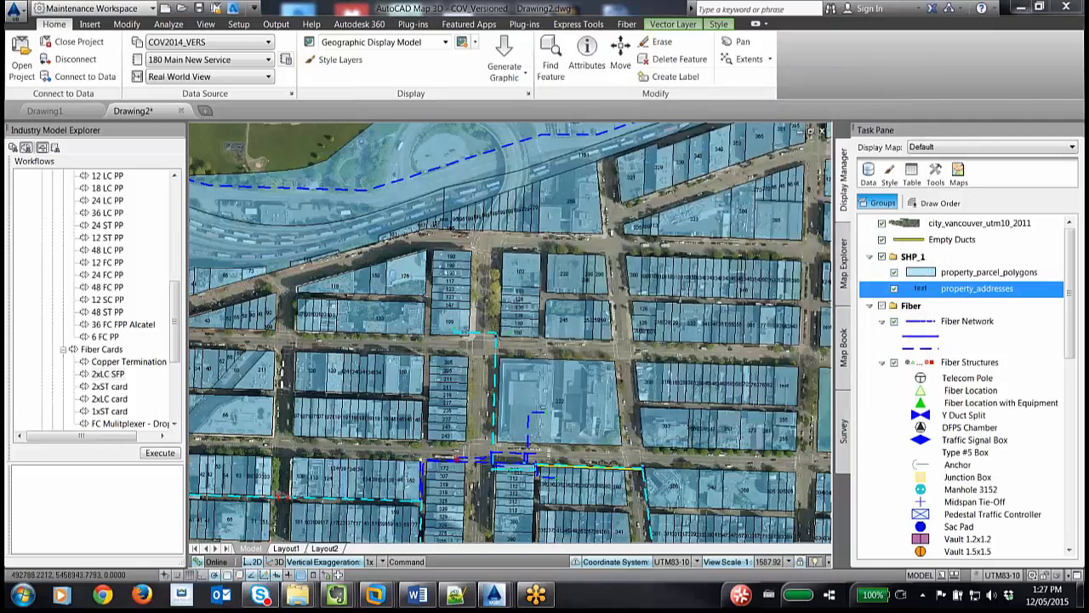
- Select the 180 Main fiber location on the map and open its Telecom Site record
{"action": "scroll", "coordinate": [513, 343], "scroll_direction": "up", "scroll_amount": 5}
{"action": "scroll", "coordinate": [508, 333], "scroll_direction": "up", "scroll_amount": 3}
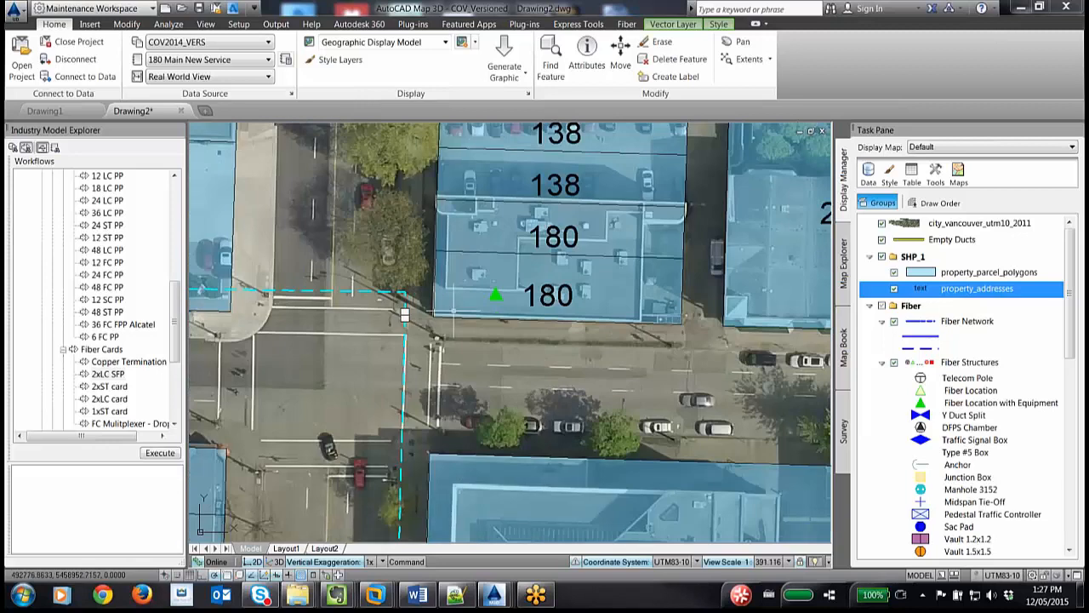
{"action": "left_click", "coordinate": [495, 294]}
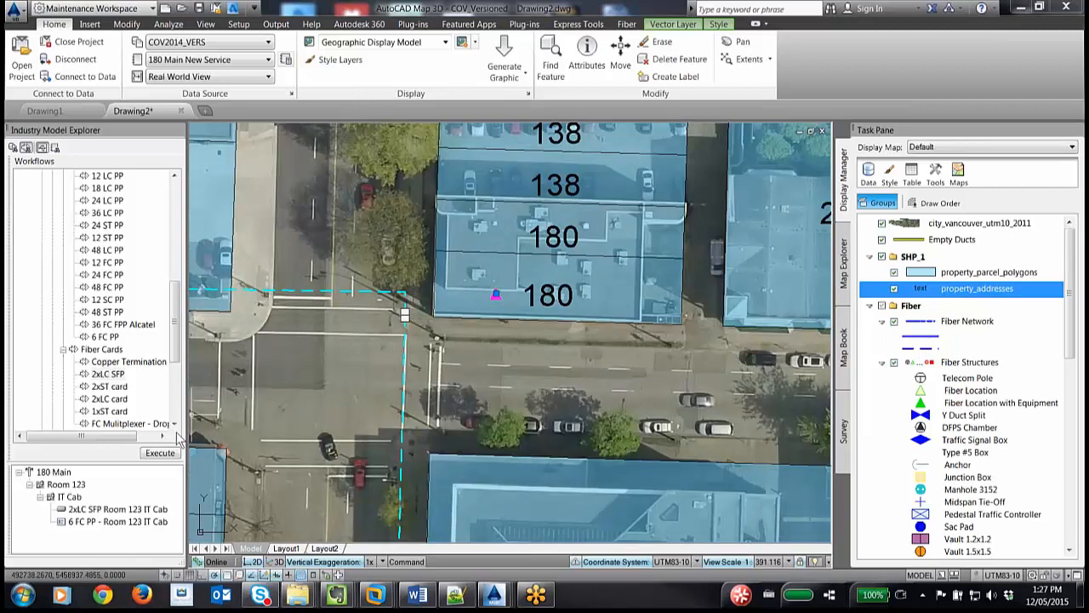
{"action": "left_click", "coordinate": [49, 474]}
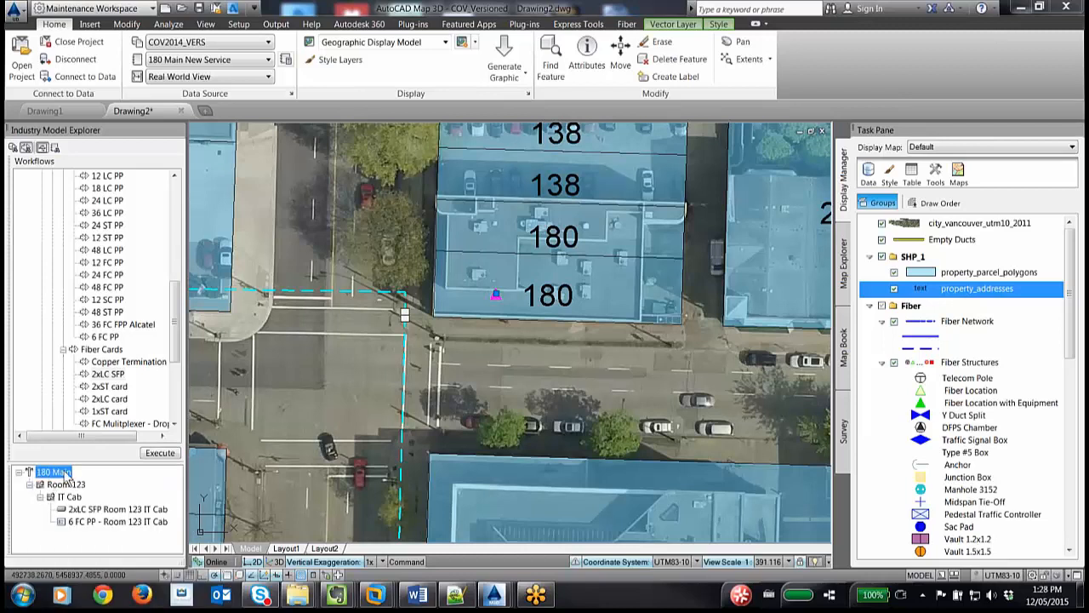
{"action": "double_click", "coordinate": [53, 473]}
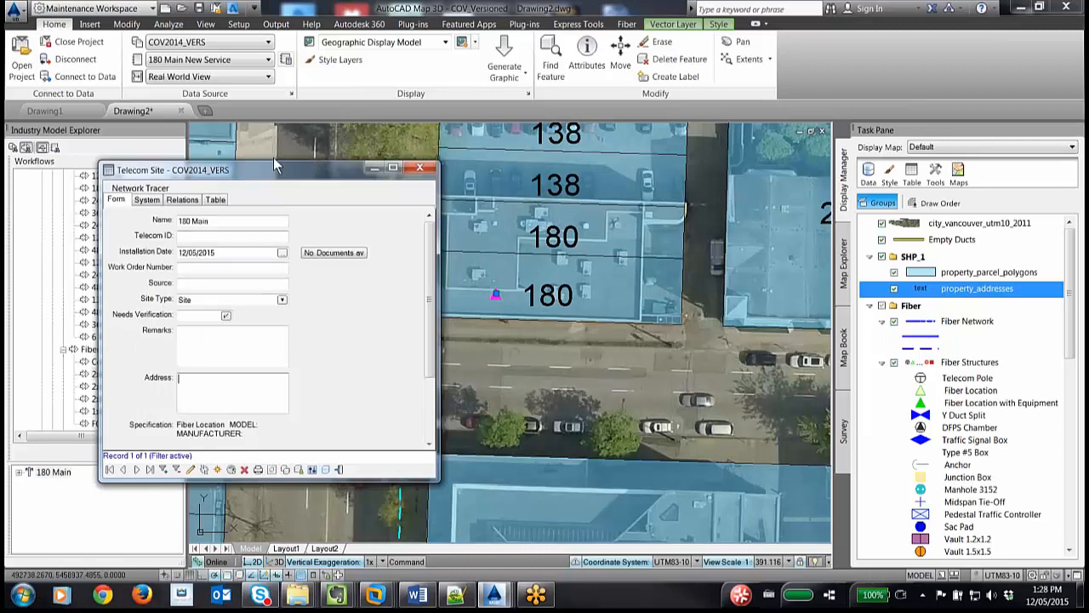
{"action": "left_click_drag", "start_coordinate": [275, 166], "coordinate": [258, 134]}
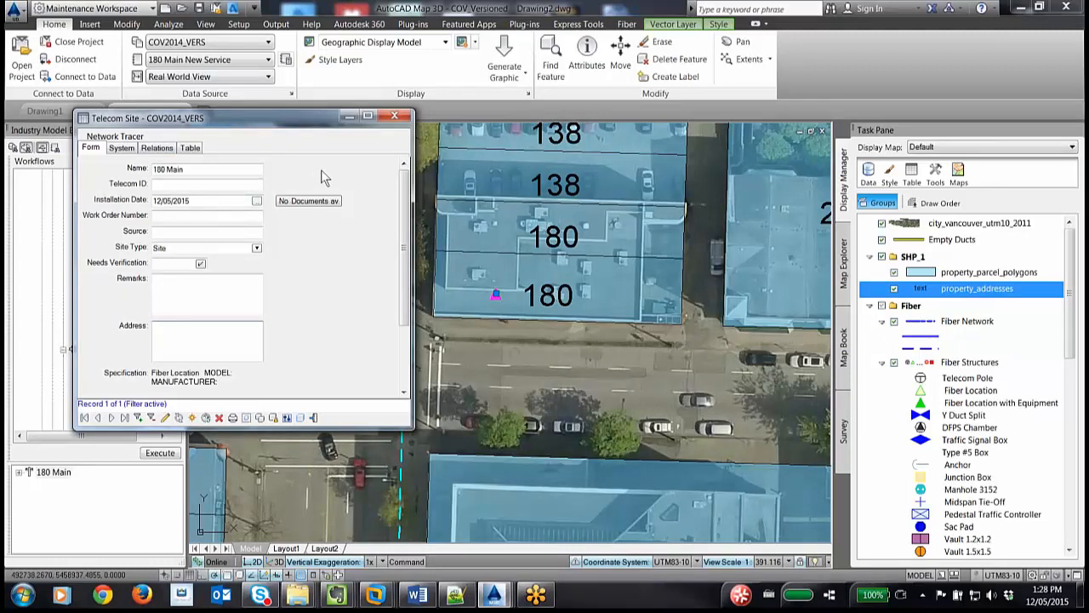
{"action": "left_click_drag", "start_coordinate": [287, 120], "coordinate": [291, 111]}
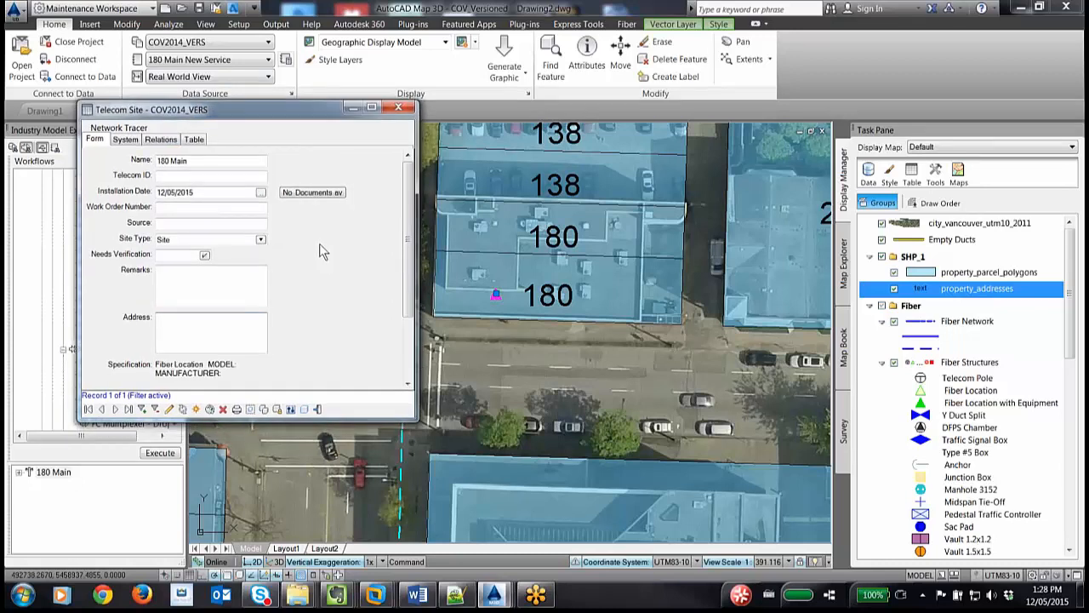
- Create a document record for the 180 Main site and choose Comm Room Template.pdf as its file
{"action": "left_click", "coordinate": [296, 195]}
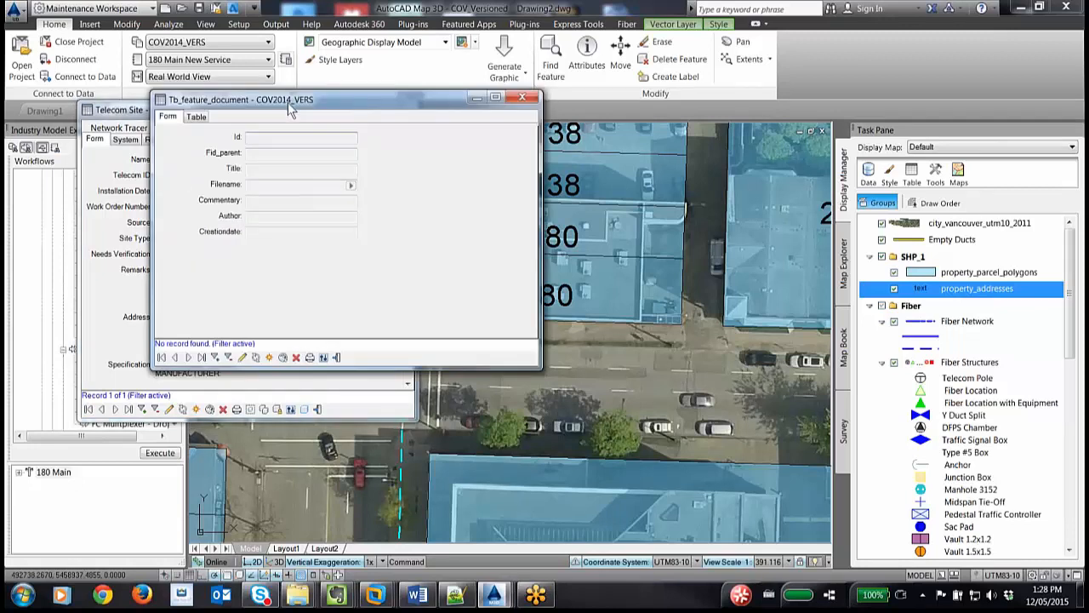
{"action": "left_click_drag", "start_coordinate": [287, 102], "coordinate": [269, 124]}
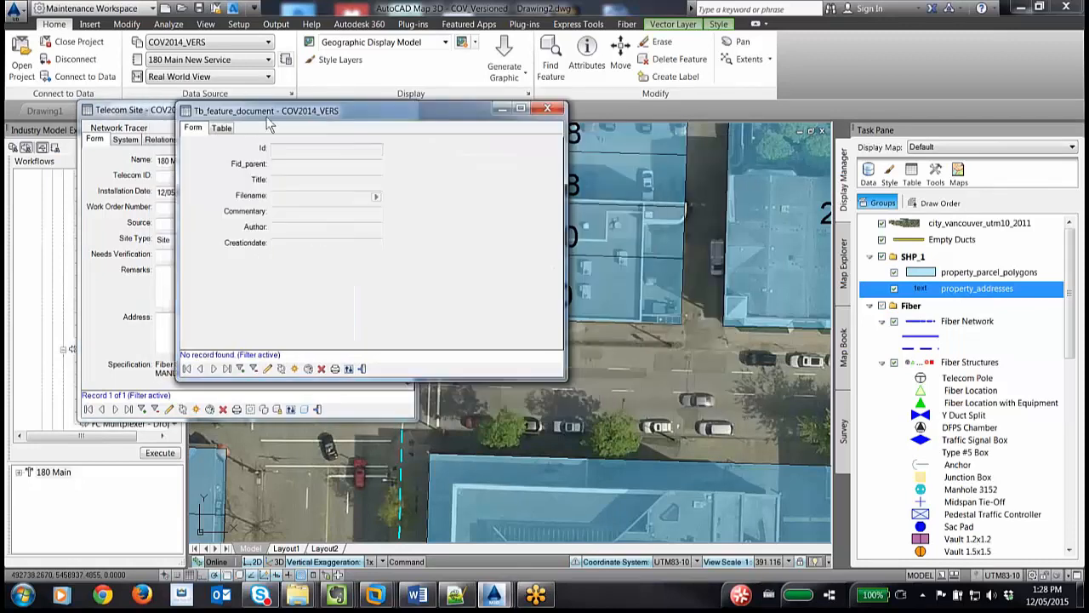
{"action": "left_click", "coordinate": [294, 368]}
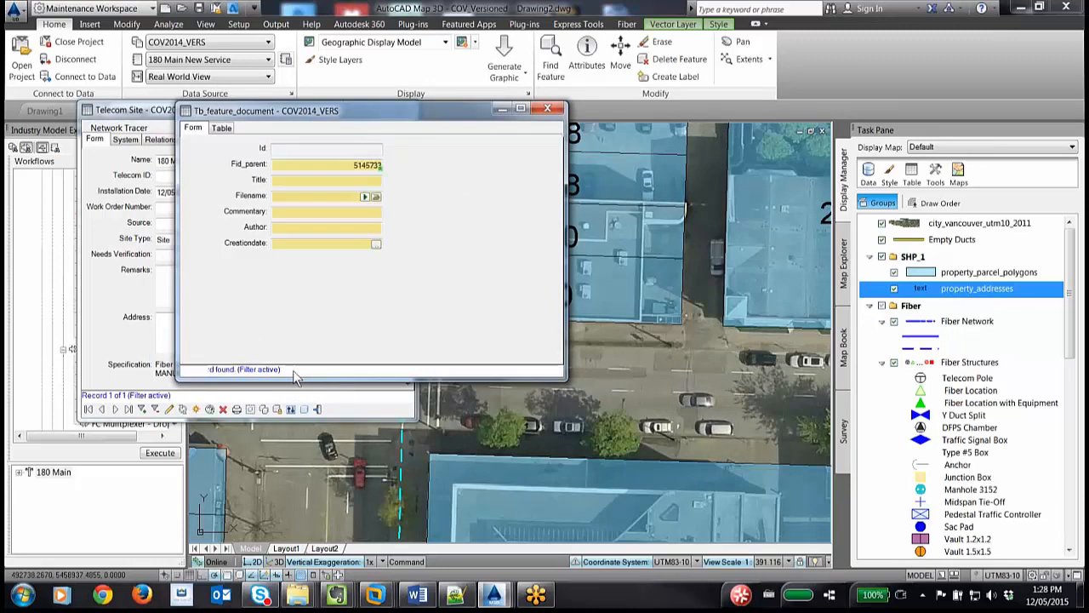
{"action": "left_click", "coordinate": [377, 199]}
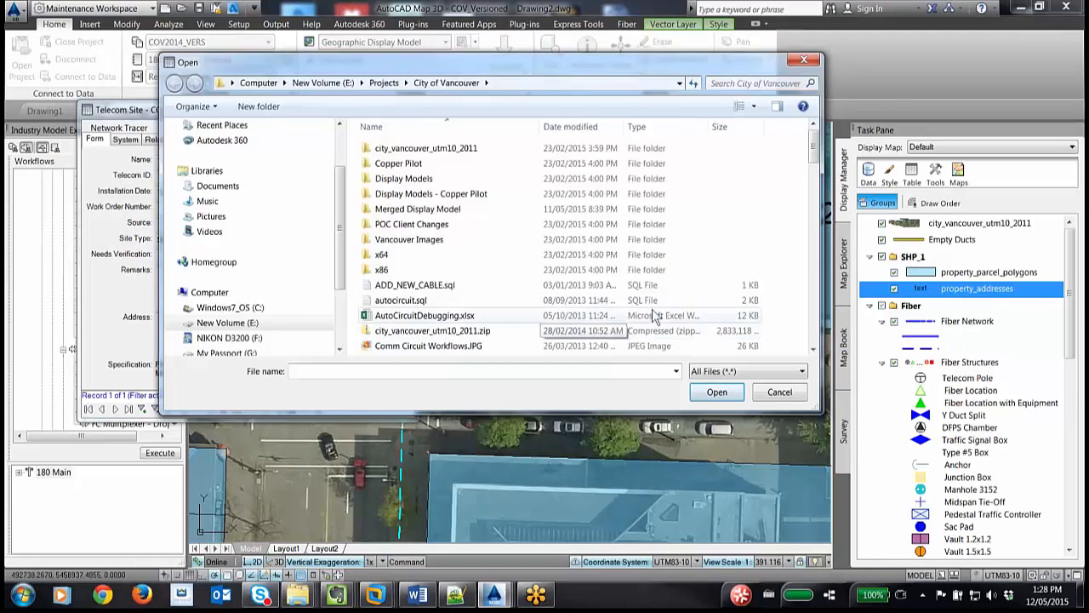
{"action": "scroll", "coordinate": [522, 290], "scroll_direction": "down", "scroll_amount": 4}
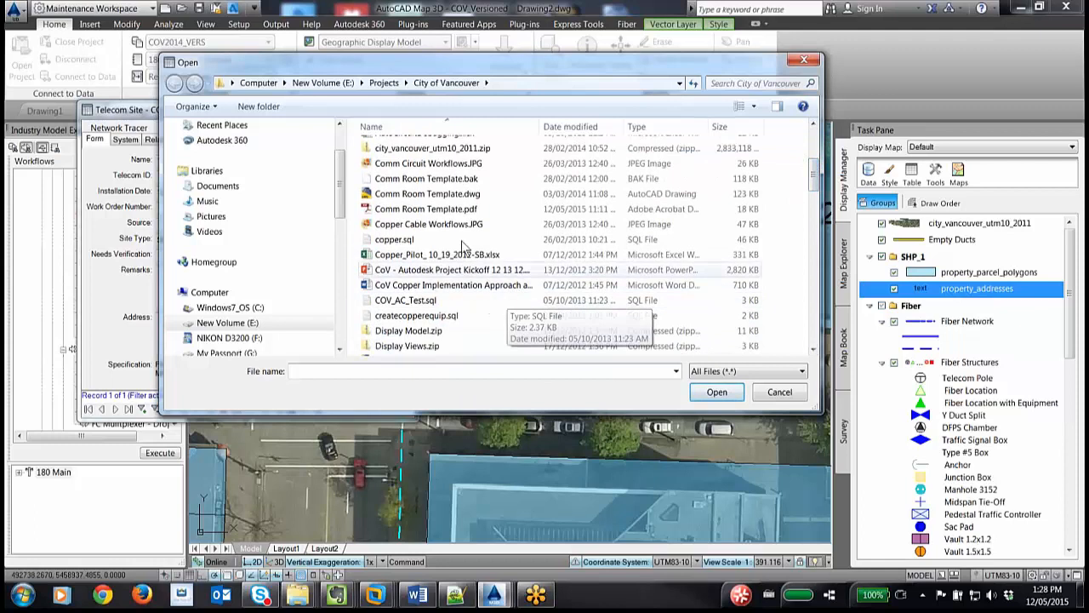
{"action": "left_click", "coordinate": [434, 210]}
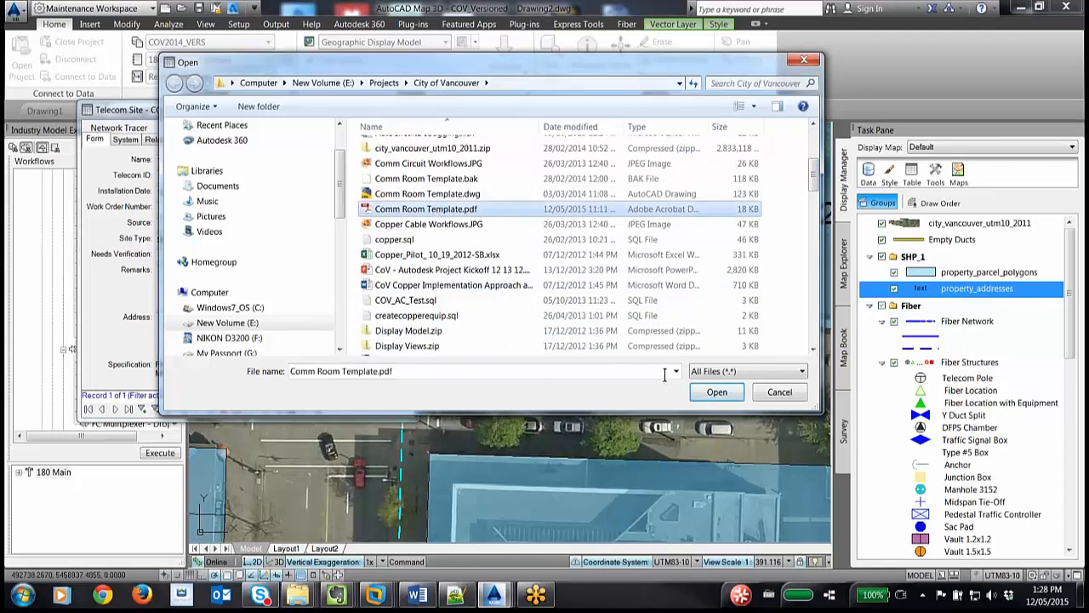
{"action": "left_click", "coordinate": [726, 389]}
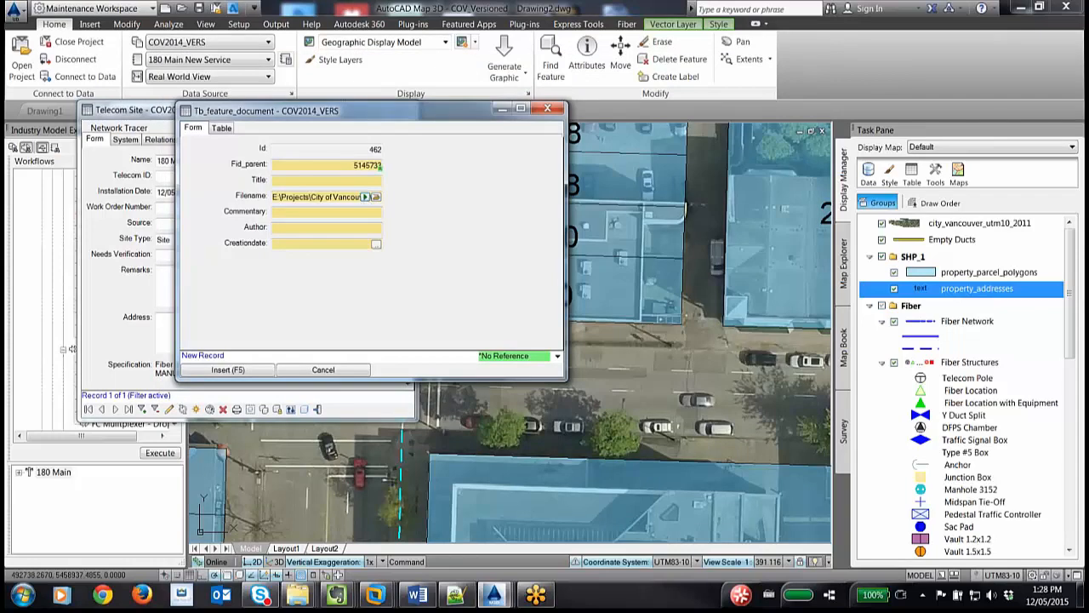
- Preview the linked PDF, insert the document record, and close the document and Telecom Site forms
{"action": "left_click", "coordinate": [366, 197]}
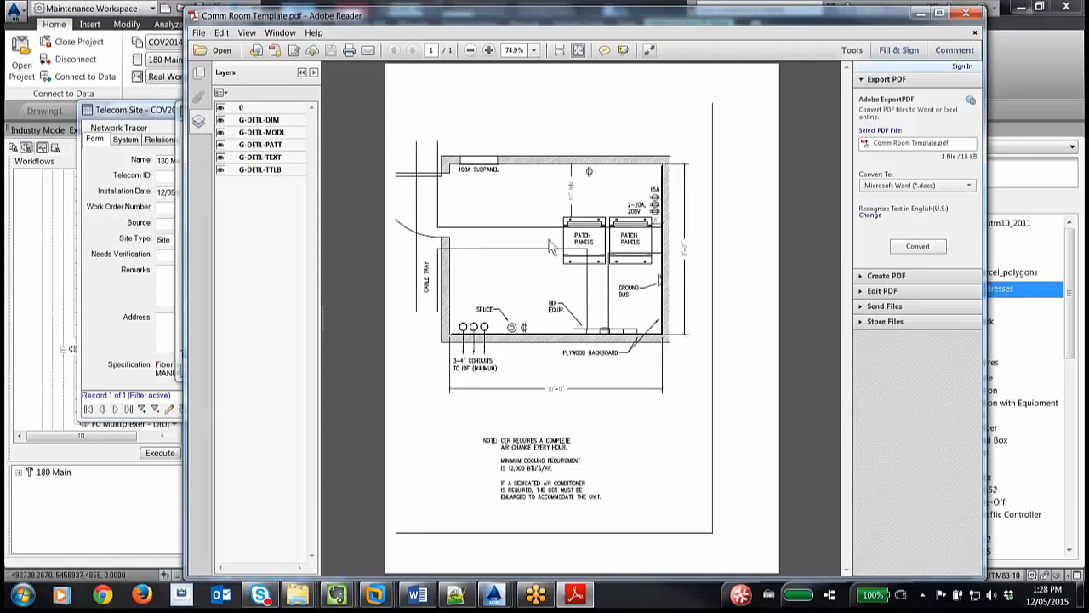
{"action": "left_click", "coordinate": [975, 14]}
{"action": "left_click", "coordinate": [258, 371]}
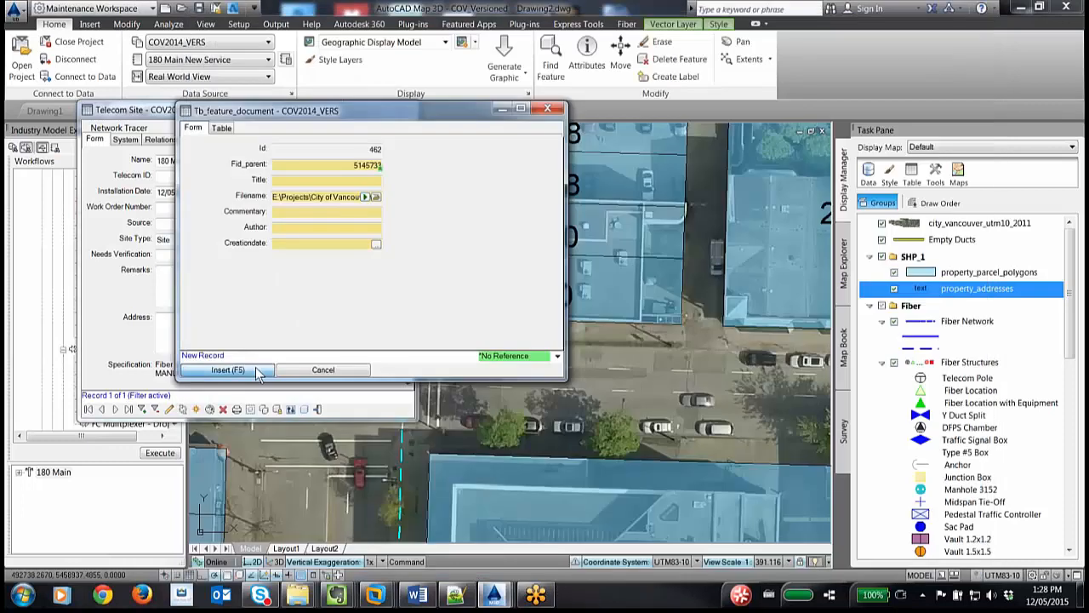
{"action": "left_click", "coordinate": [538, 114]}
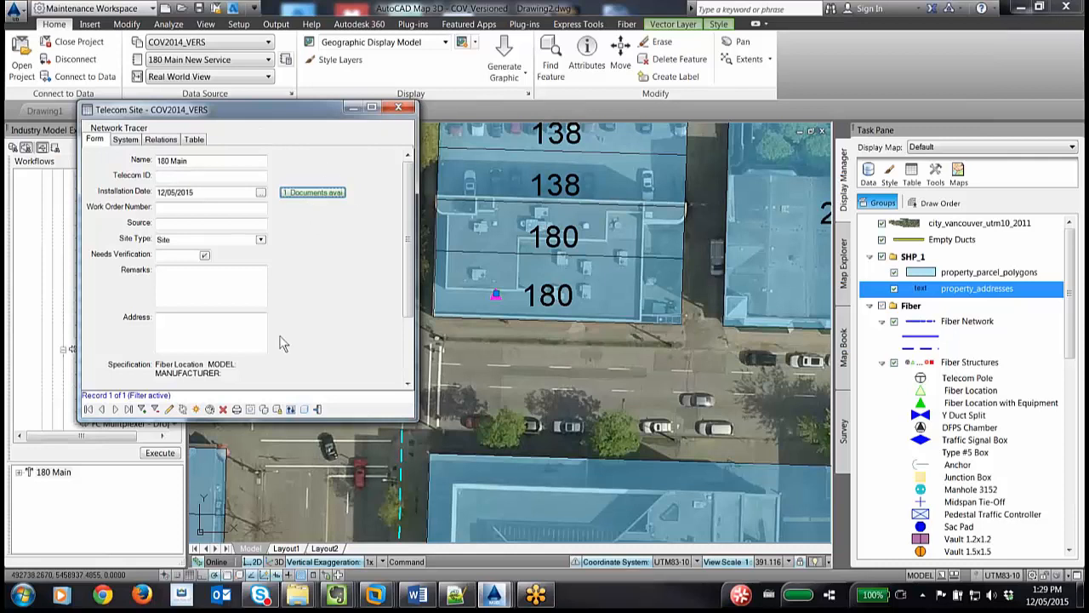
{"action": "left_click", "coordinate": [398, 107]}
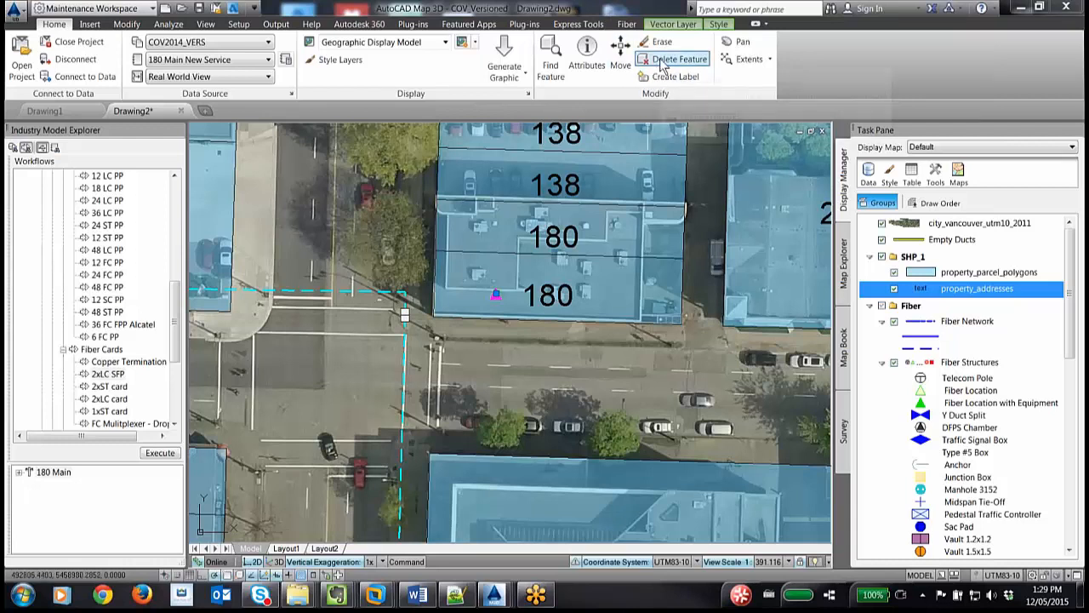
- Open Google Street View for the 180 Main location and widen its pane over the map
{"action": "left_click", "coordinate": [627, 25]}
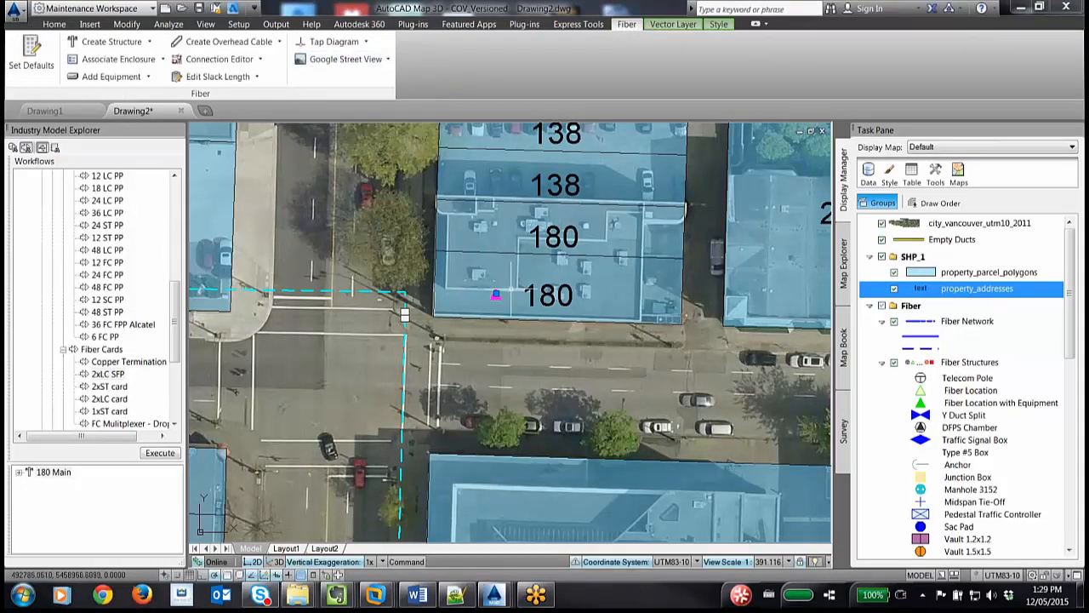
{"action": "left_click", "coordinate": [345, 61]}
{"action": "left_click", "coordinate": [349, 82]}
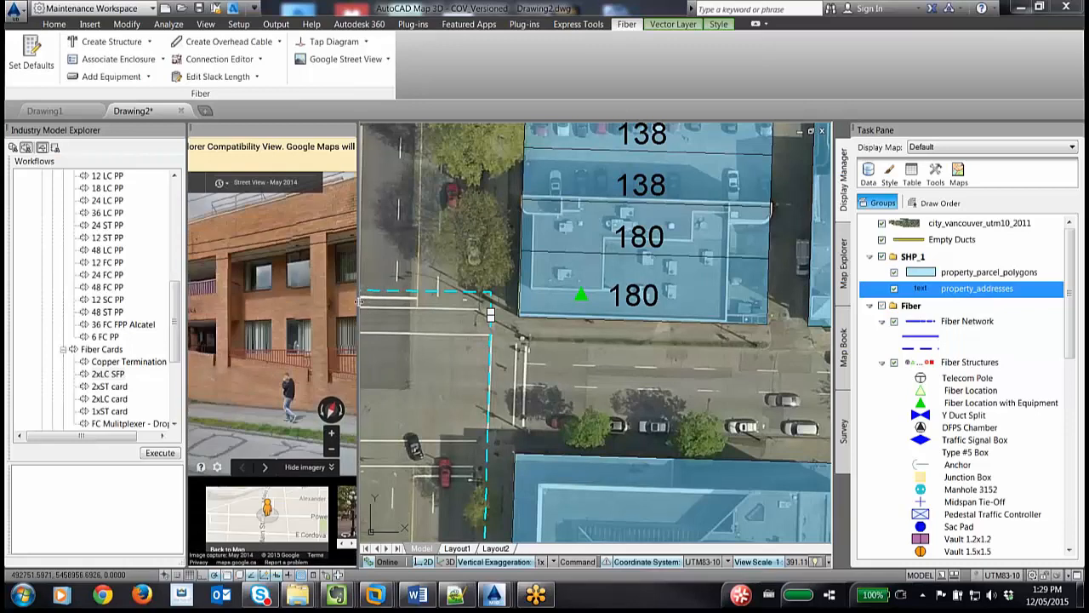
{"action": "left_click_drag", "start_coordinate": [473, 306], "coordinate": [671, 308]}
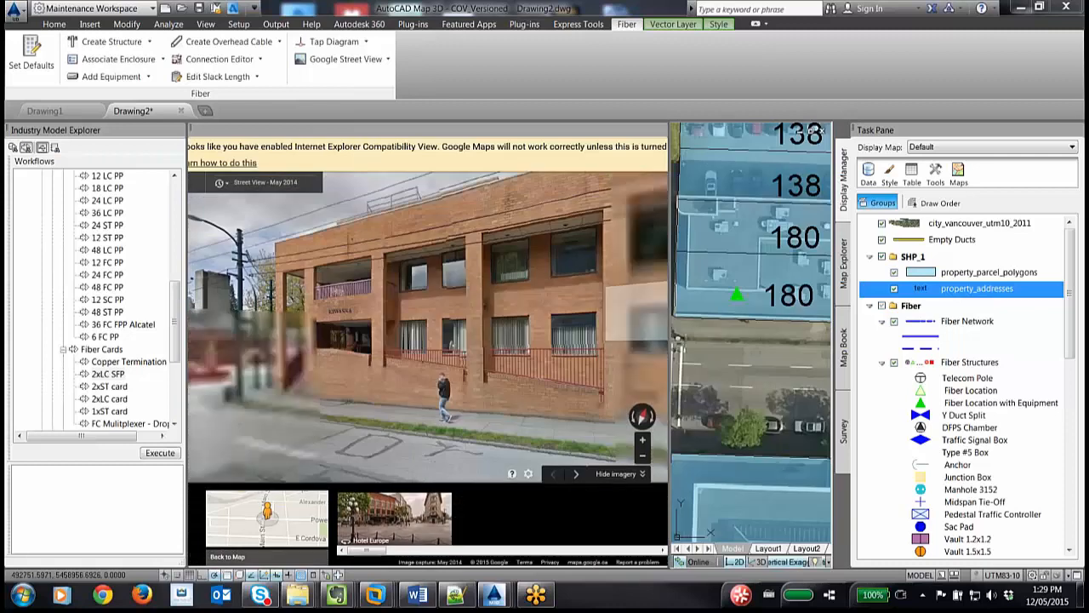
- Move through Street View around the Powell St and Main St intersection to examine the building and its surroundings
{"action": "left_click", "coordinate": [287, 437]}
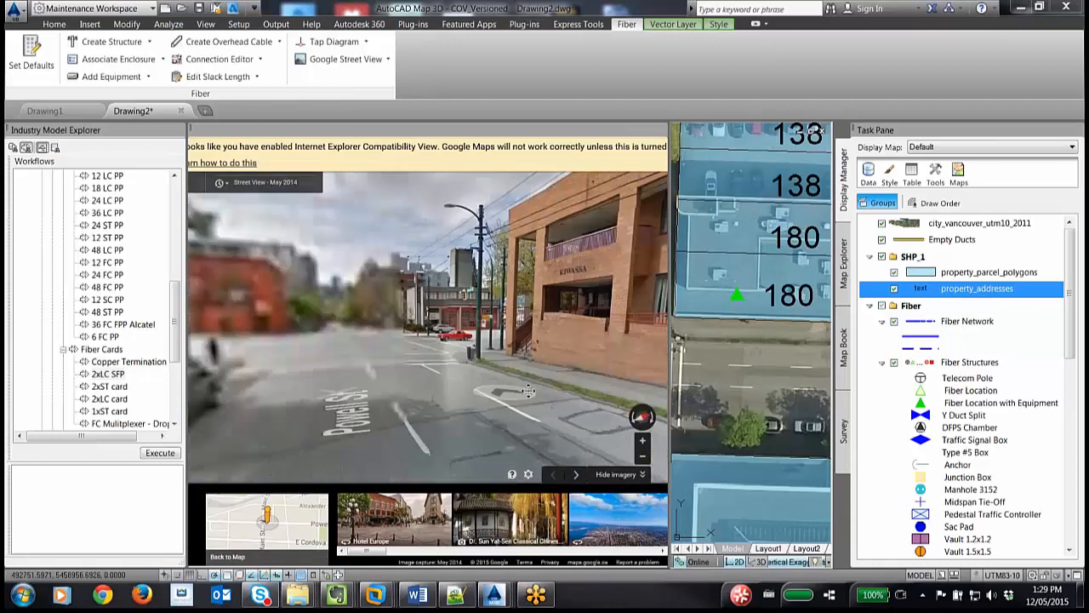
{"action": "left_click", "coordinate": [439, 373]}
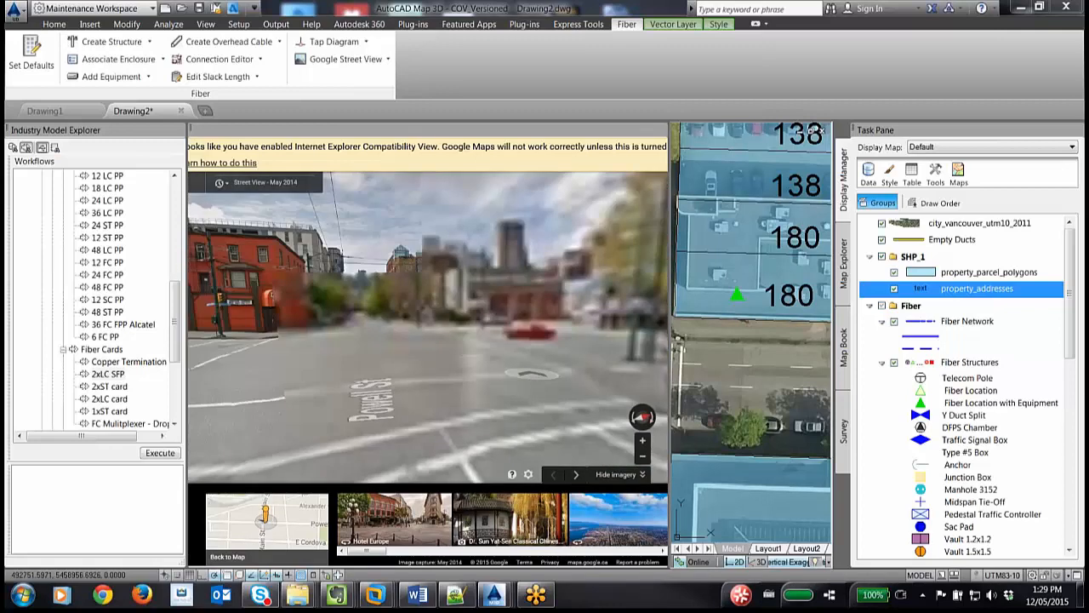
{"action": "left_click_drag", "start_coordinate": [533, 373], "coordinate": [220, 427]}
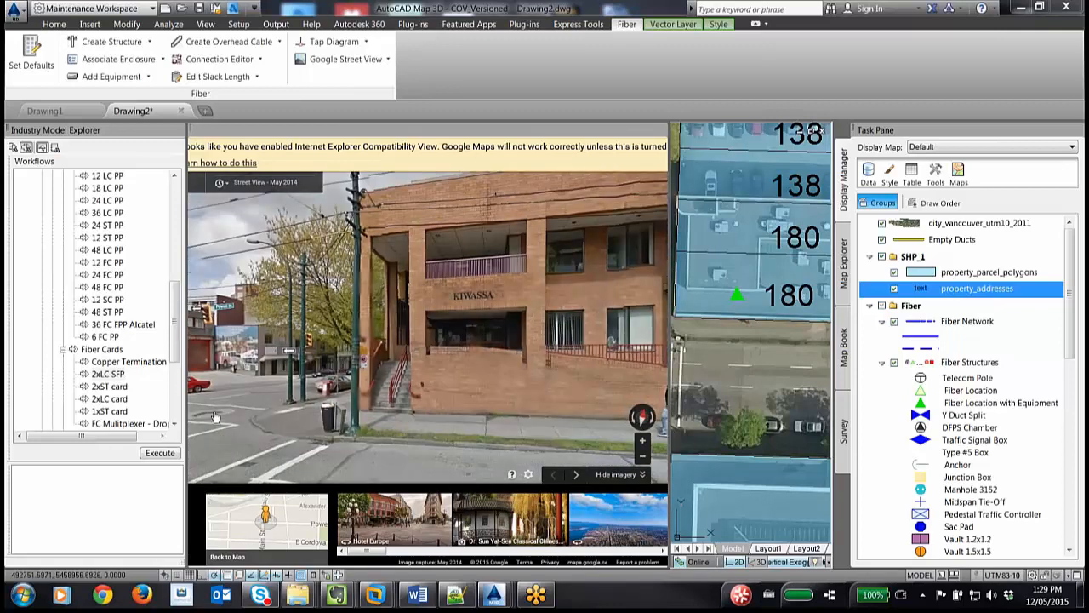
{"action": "left_click", "coordinate": [219, 415]}
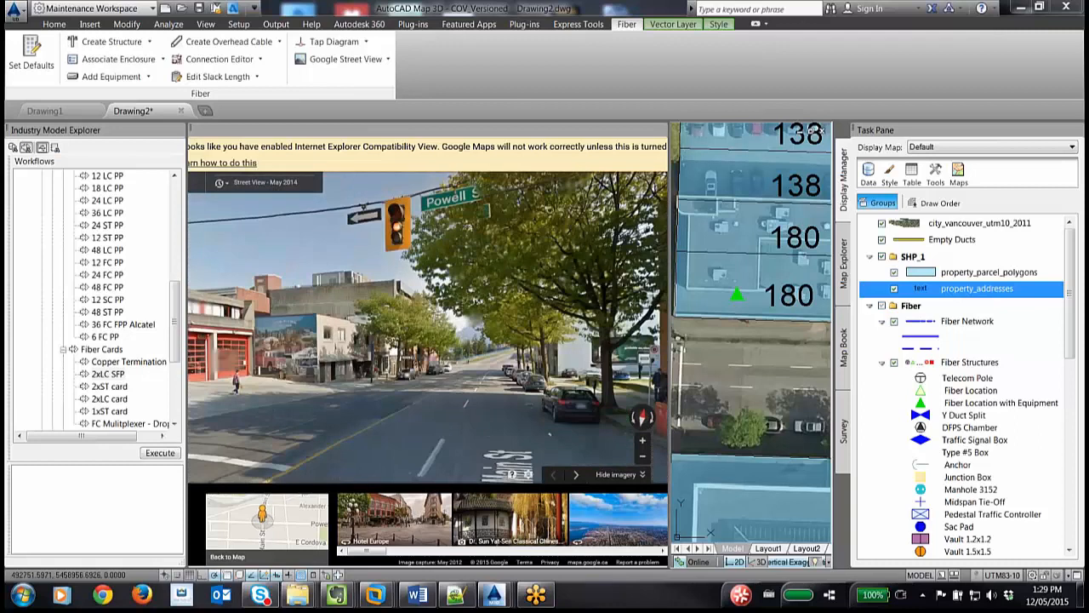
{"action": "left_click_drag", "start_coordinate": [550, 433], "coordinate": [174, 365]}
{"action": "left_click_drag", "start_coordinate": [388, 393], "coordinate": [191, 385]}
{"action": "left_click_drag", "start_coordinate": [400, 408], "coordinate": [462, 370]}
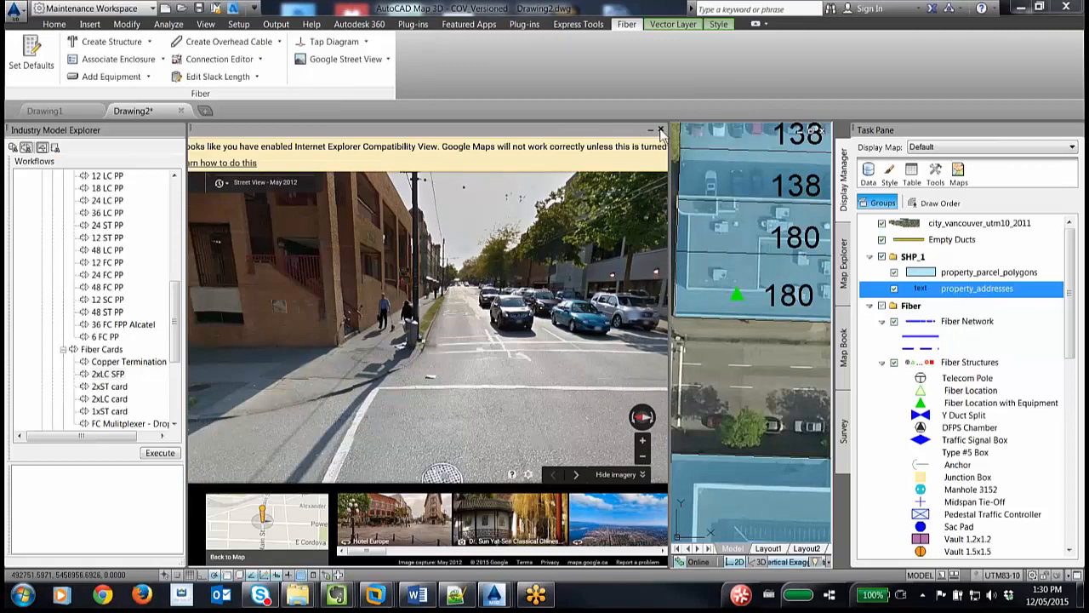
- Close the Google Street View pane and bring the two fiber locations at 312 Main into view on the map
{"action": "left_click", "coordinate": [660, 131]}
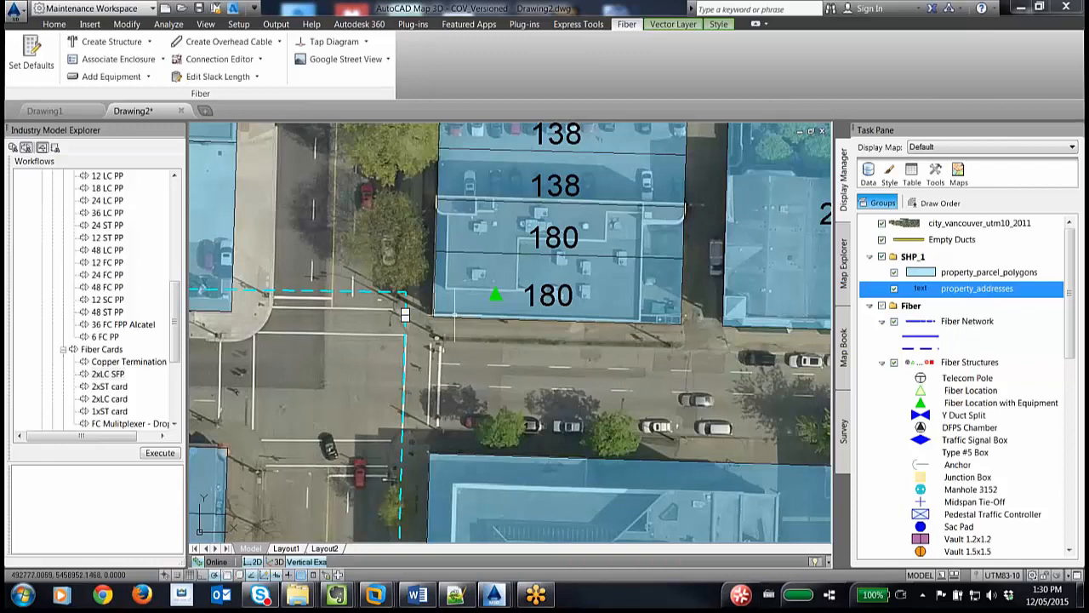
{"action": "scroll", "coordinate": [505, 280], "scroll_direction": "down", "scroll_amount": 4}
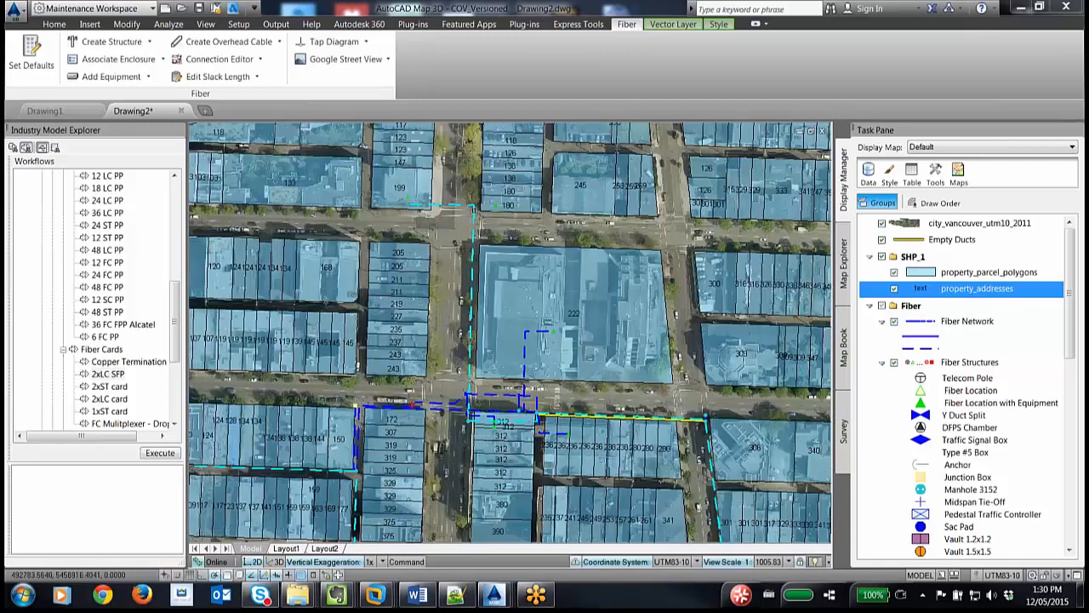
{"action": "scroll", "coordinate": [494, 421], "scroll_direction": "up", "scroll_amount": 6}
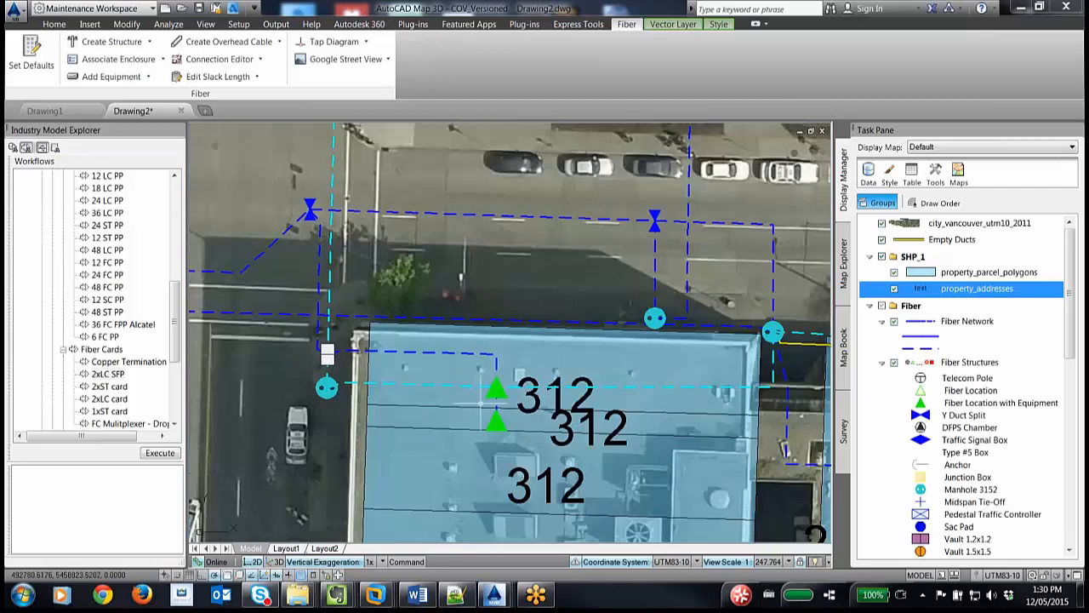
{"action": "scroll", "coordinate": [478, 407], "scroll_direction": "up", "scroll_amount": 2}
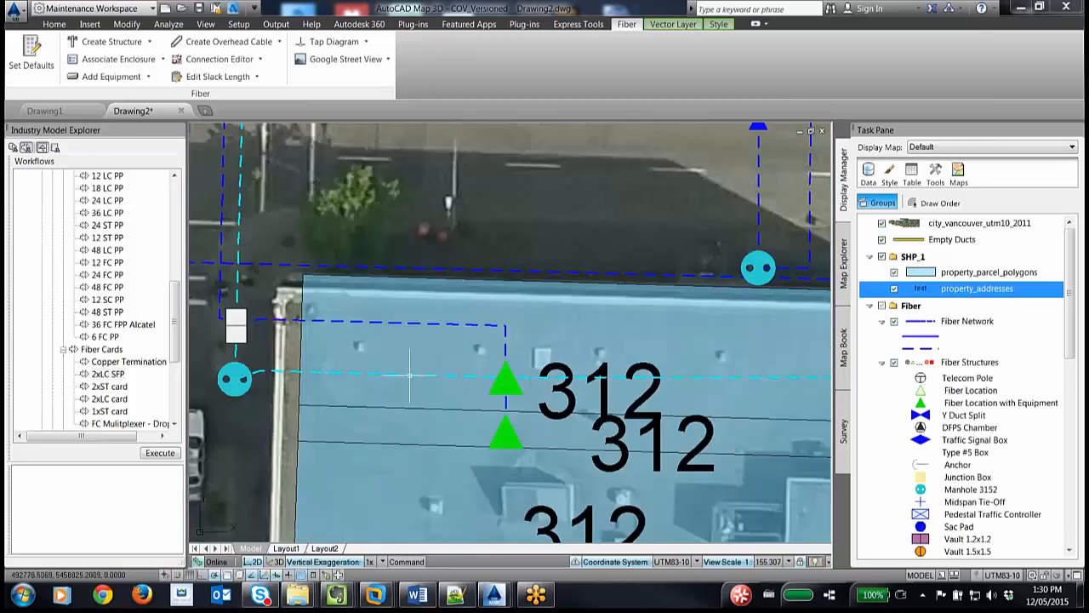
{"action": "middle_click_drag", "start_coordinate": [460, 306], "coordinate": [513, 298]}
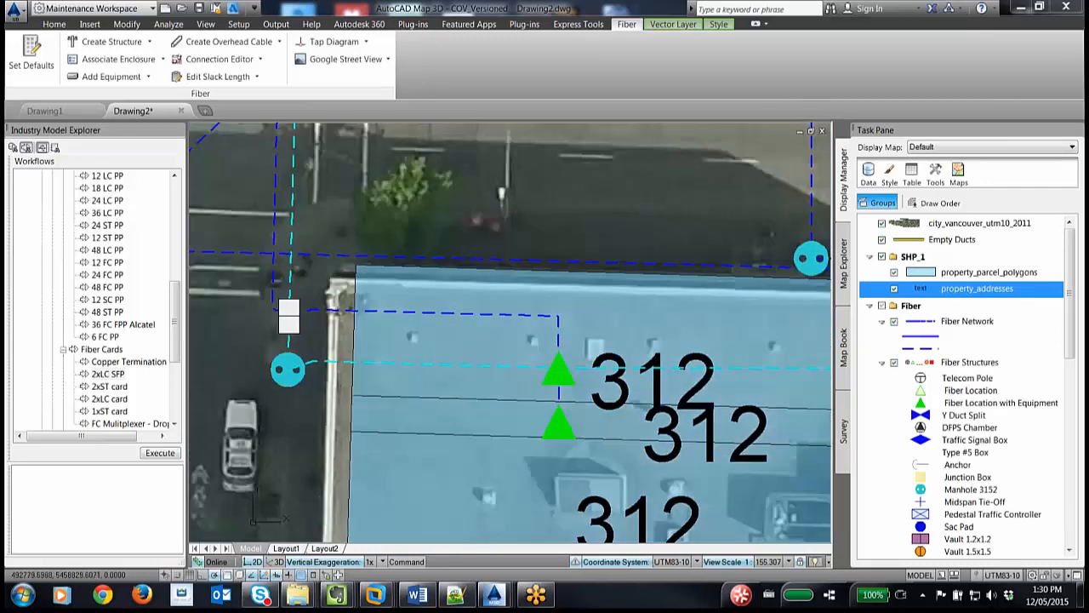
- Start a 6F underground fiber cable at the upper 312 Main fiber location and route it through the manhole to the adjacent white box
{"action": "scroll", "coordinate": [174, 315], "scroll_direction": "up", "scroll_amount": 7}
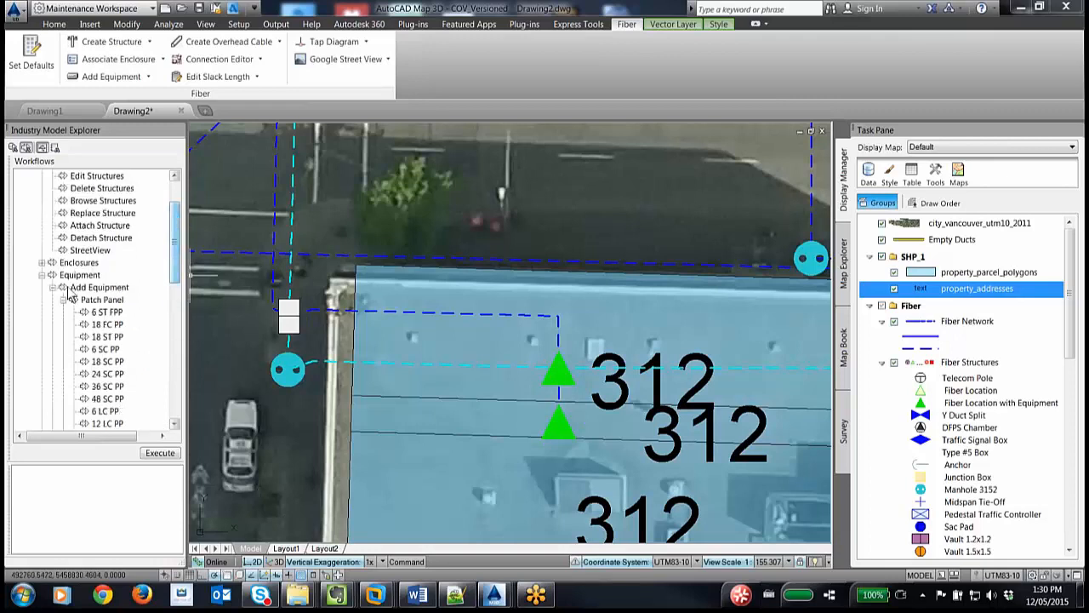
{"action": "left_click", "coordinate": [41, 274]}
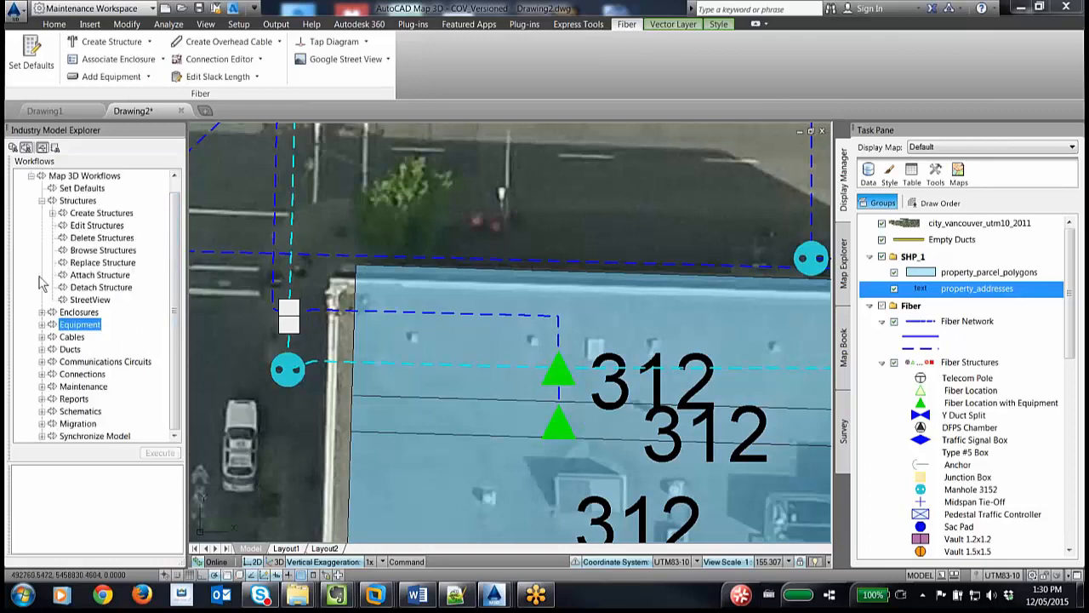
{"action": "left_click", "coordinate": [41, 337]}
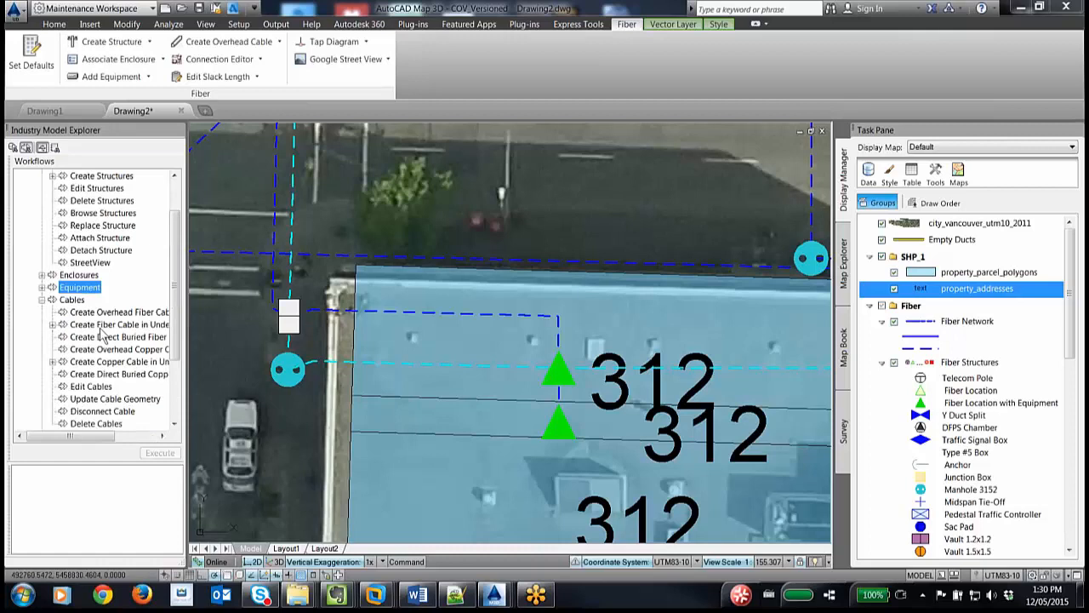
{"action": "left_click_drag", "start_coordinate": [101, 441], "coordinate": [117, 441]}
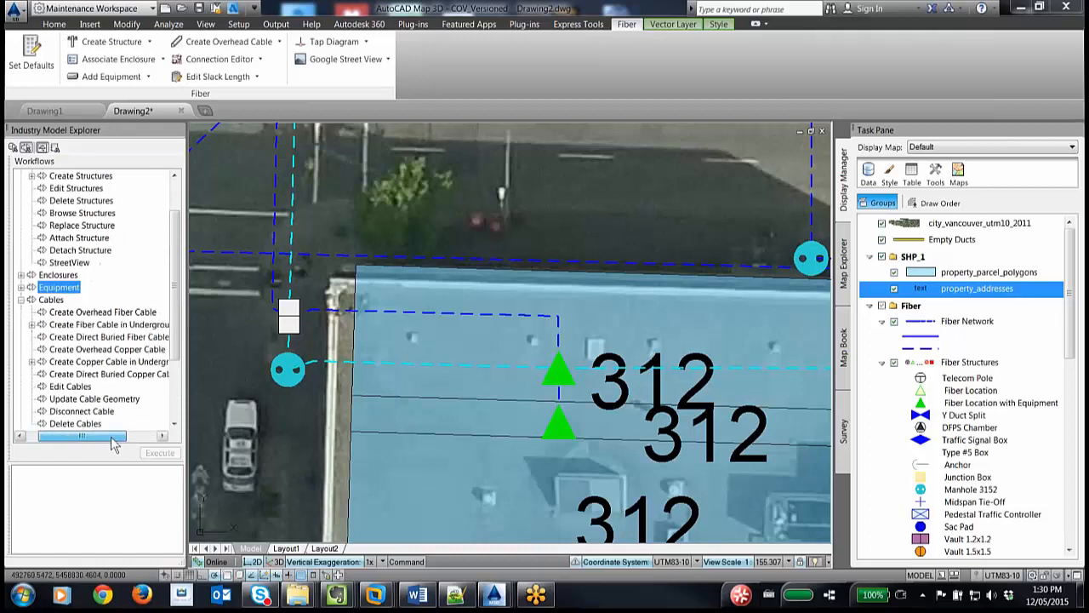
{"action": "left_click", "coordinate": [25, 325]}
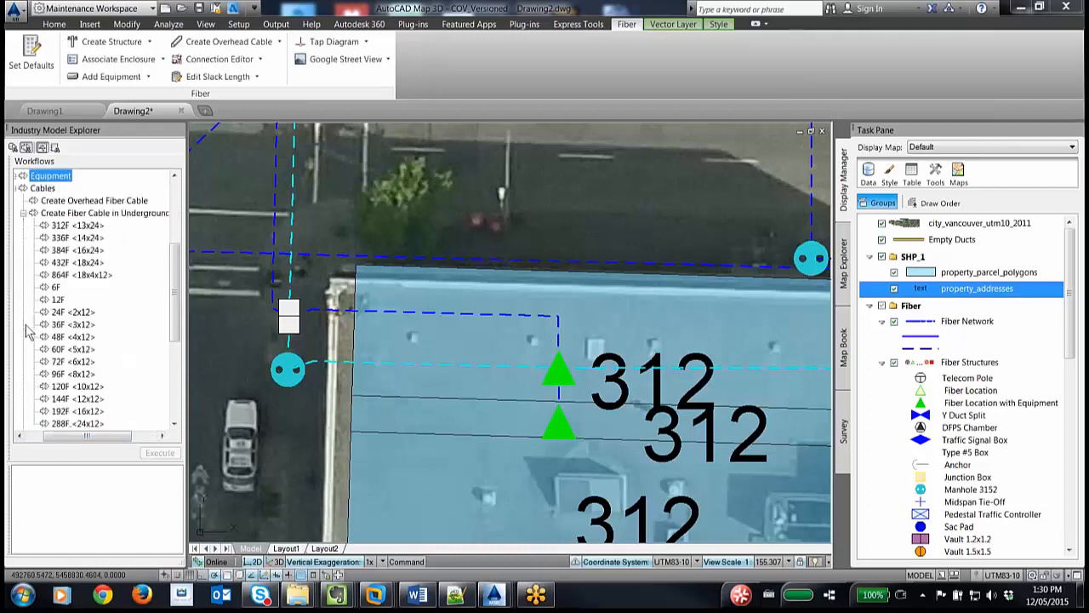
{"action": "left_click", "coordinate": [55, 288]}
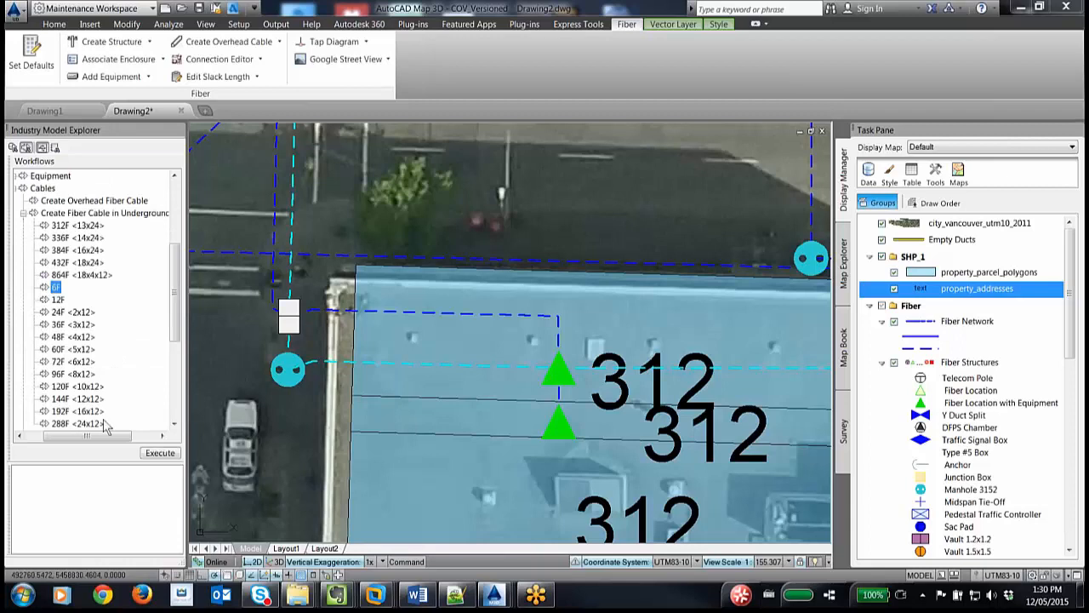
{"action": "left_click", "coordinate": [159, 453]}
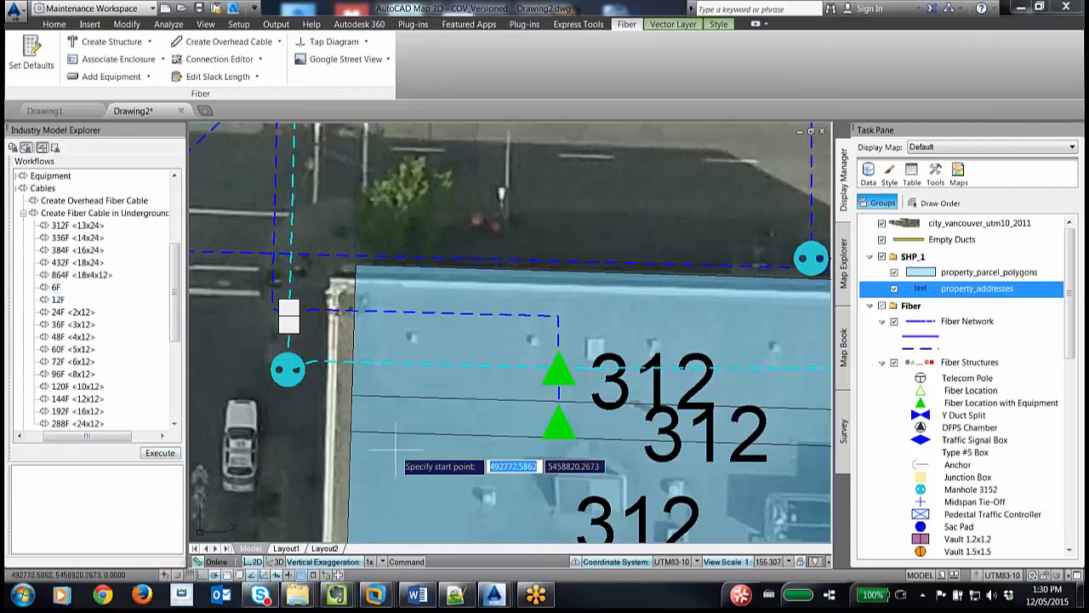
{"action": "left_click", "coordinate": [557, 367]}
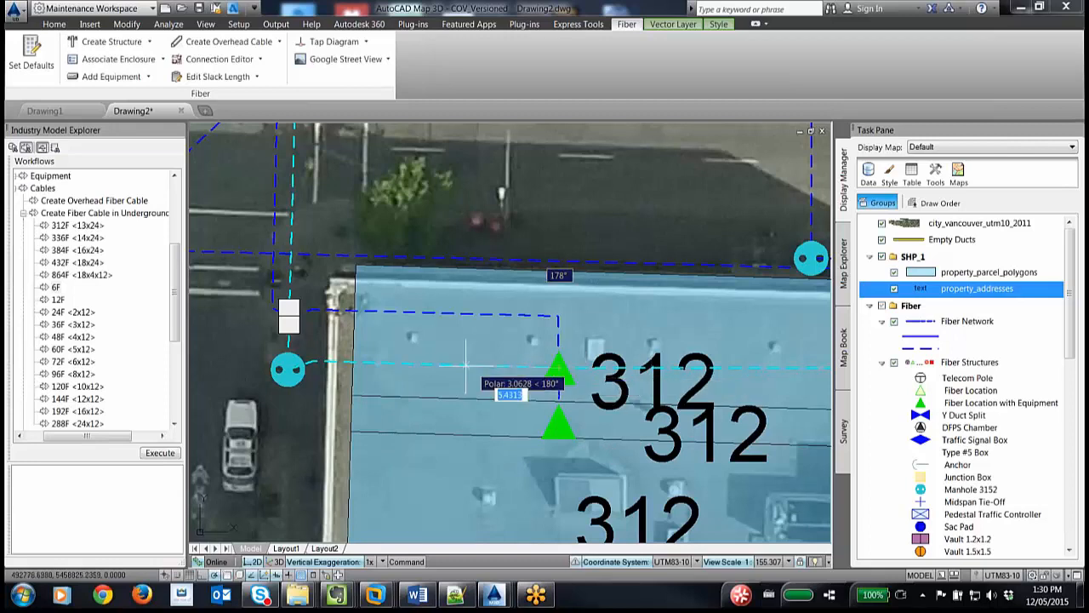
{"action": "left_click", "coordinate": [314, 362]}
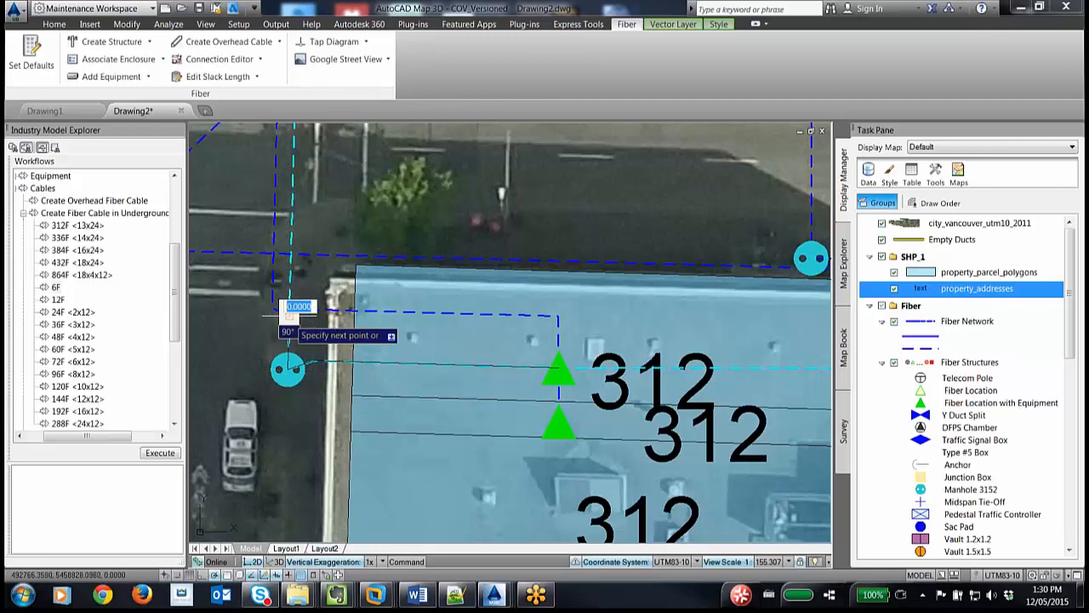
{"action": "left_click", "coordinate": [289, 316]}
- Continue the cable route along Main St to the white box beside 180 Main, then along the frontage to its fiber location
{"action": "scroll", "coordinate": [294, 195], "scroll_direction": "down", "scroll_amount": 3}
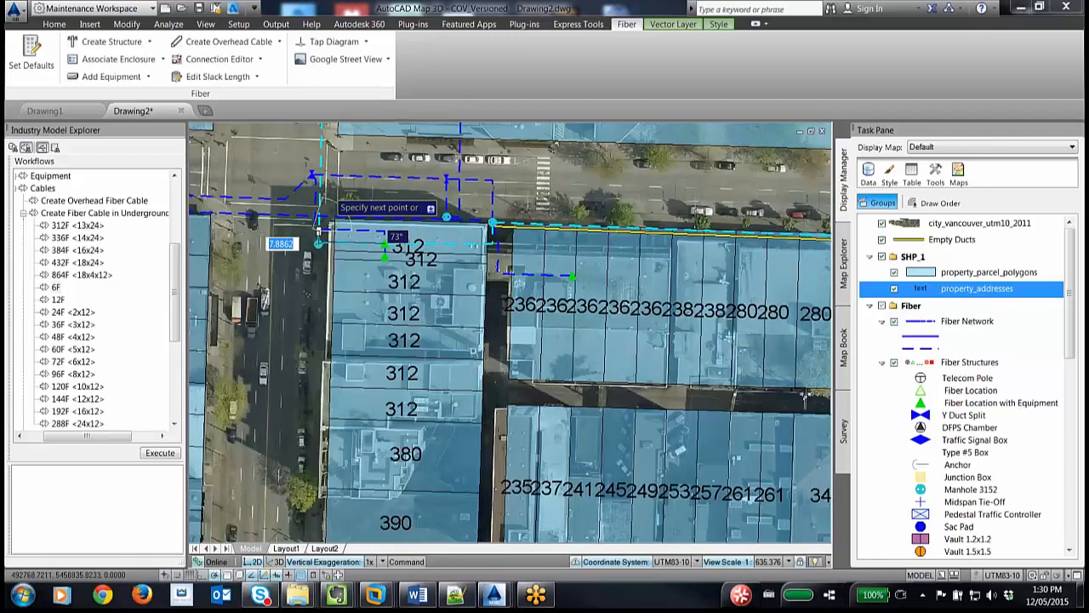
{"action": "scroll", "coordinate": [324, 224], "scroll_direction": "down", "scroll_amount": 3}
{"action": "middle_click_drag", "start_coordinate": [324, 224], "coordinate": [352, 460]}
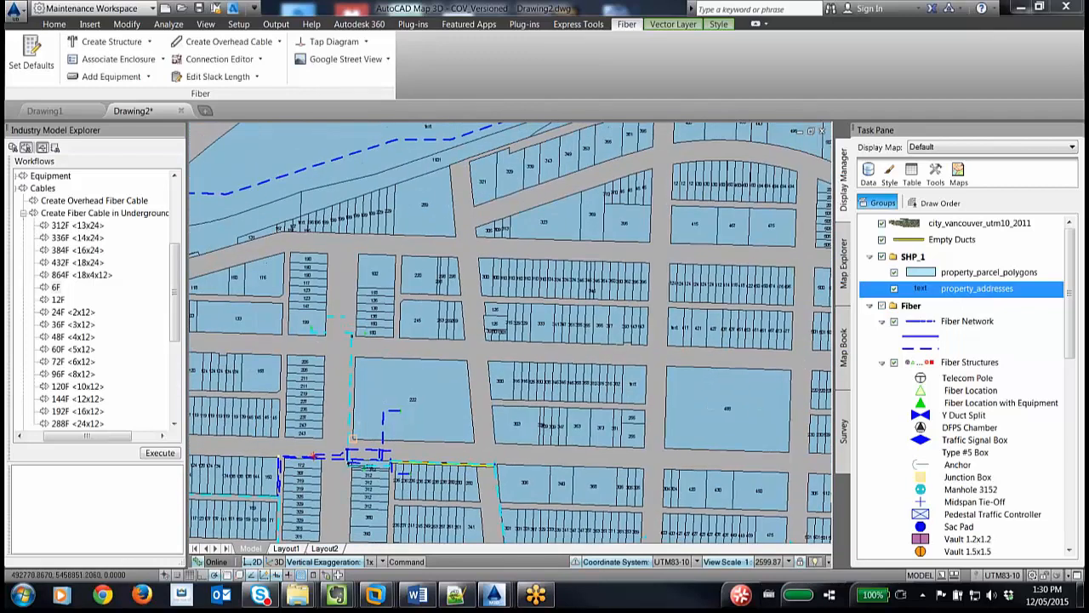
{"action": "scroll", "coordinate": [374, 349], "scroll_direction": "up", "scroll_amount": 12}
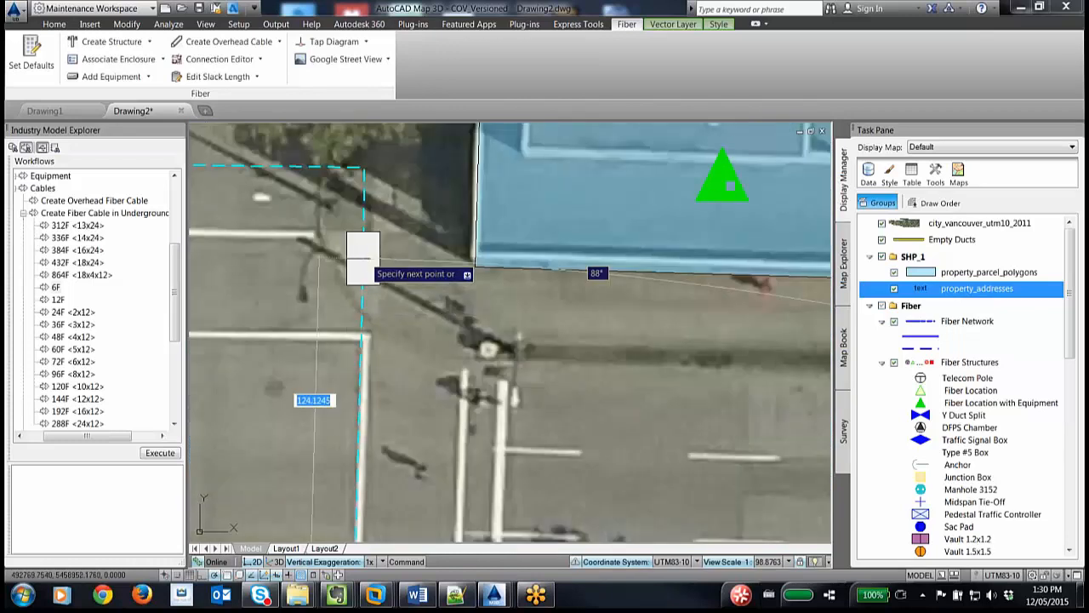
{"action": "left_click", "coordinate": [364, 258]}
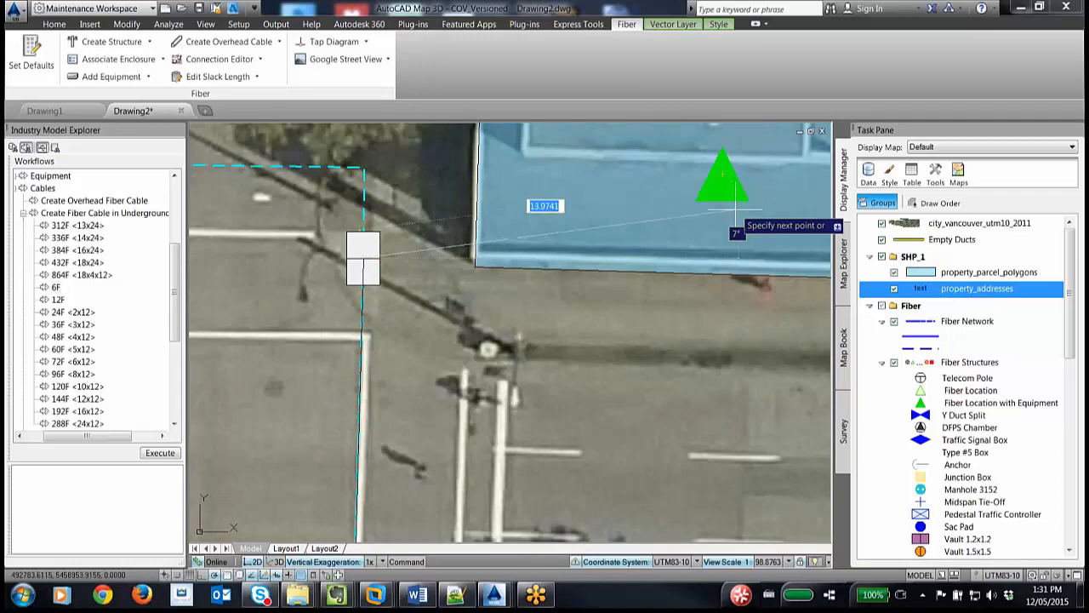
{"action": "left_click", "coordinate": [723, 267]}
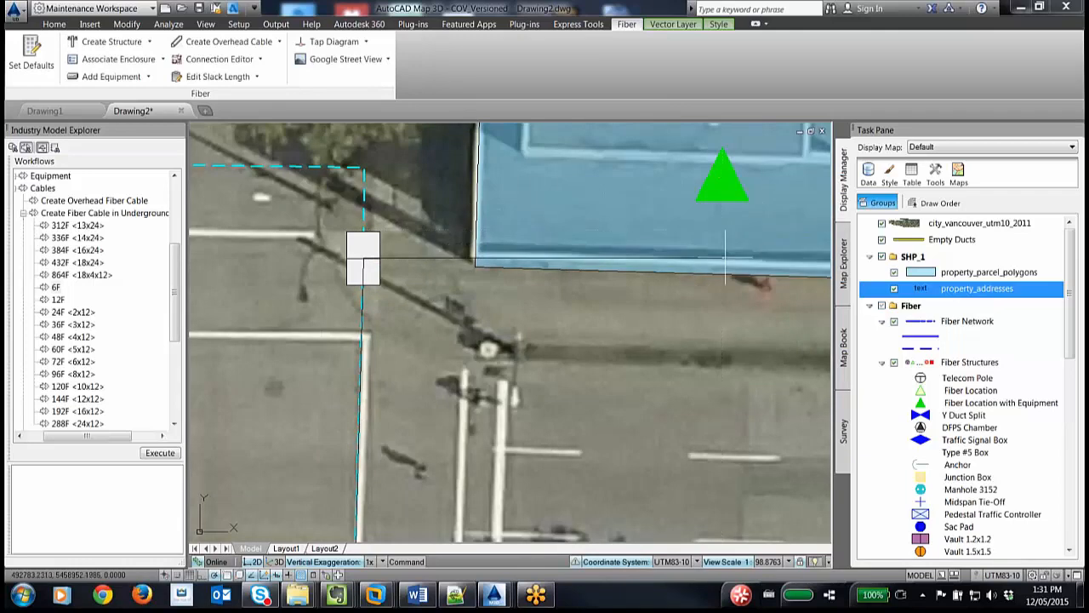
{"action": "left_click", "coordinate": [723, 175]}
{"action": "left_click", "coordinate": [363, 257]}
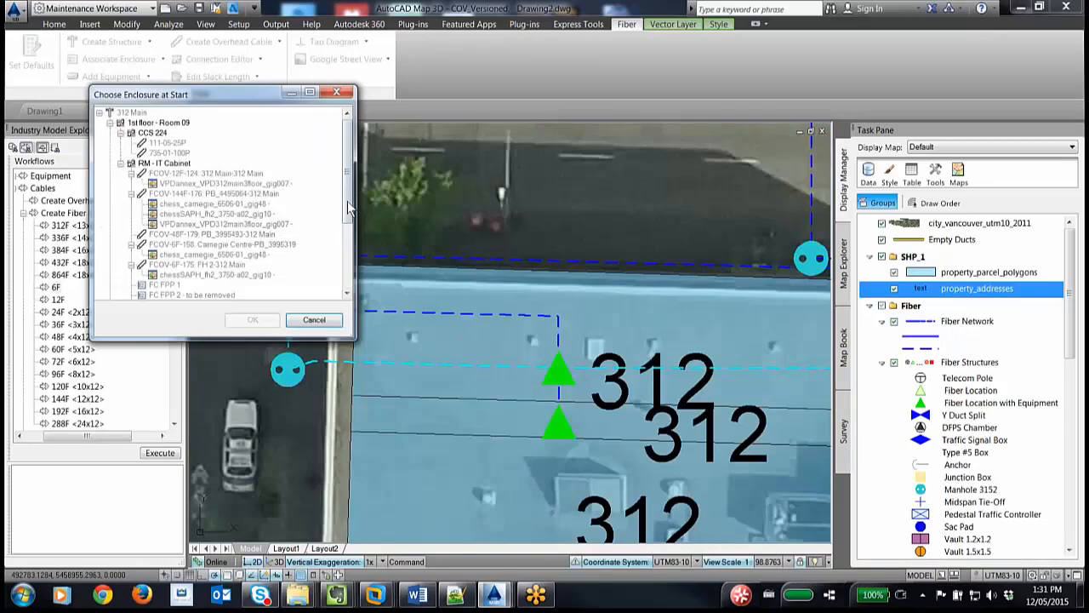
- Choose RM - IT Cabinet at 312 Main as the start enclosure and IT Cab in Room 123 at 180 Main as the end enclosure
{"action": "left_click", "coordinate": [165, 165]}
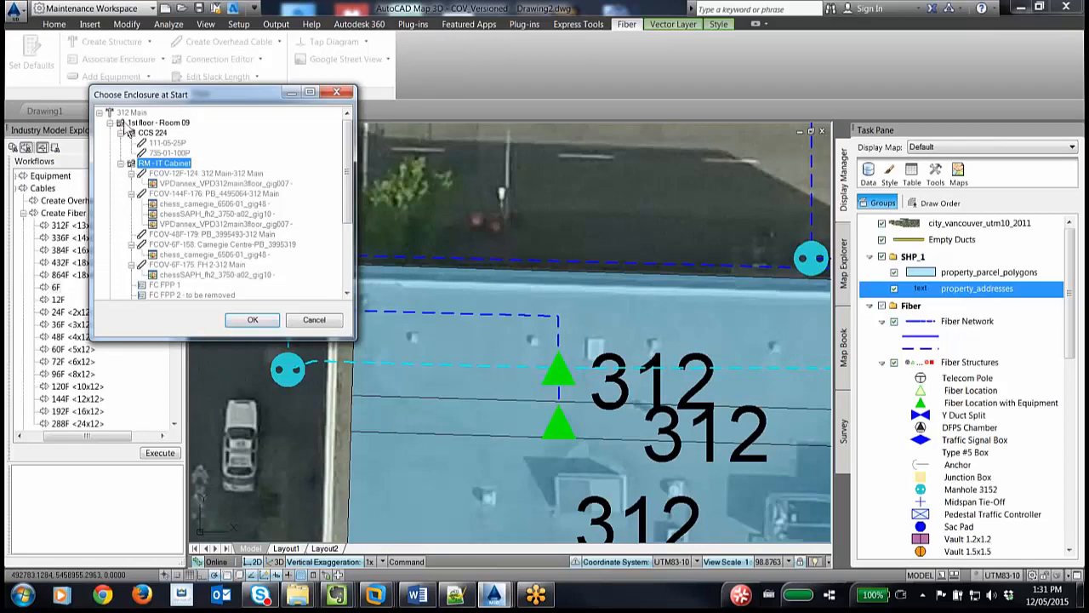
{"action": "left_click", "coordinate": [255, 323]}
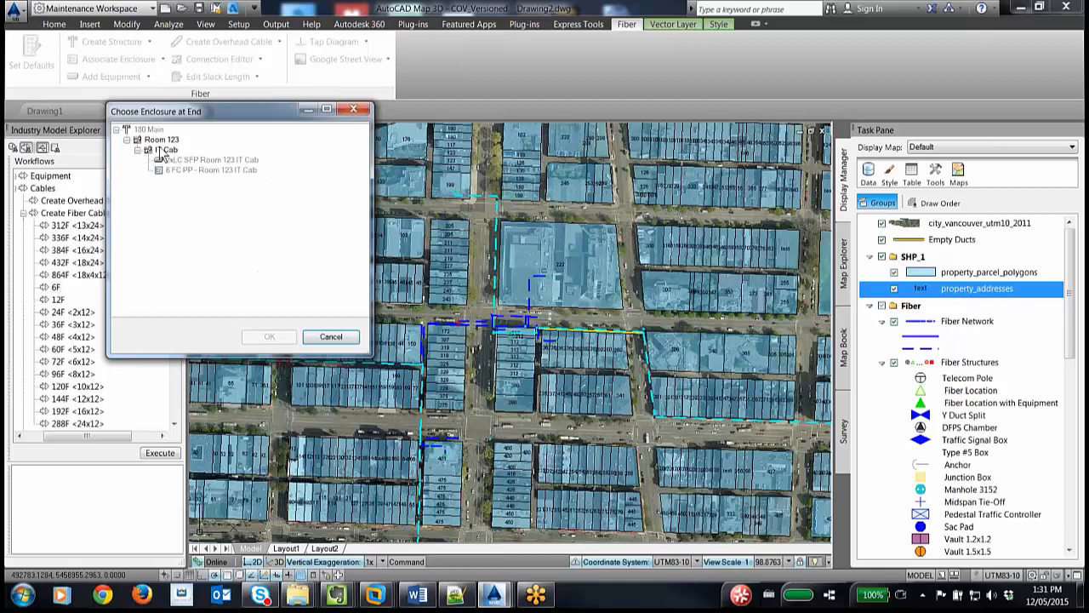
{"action": "left_click", "coordinate": [164, 150]}
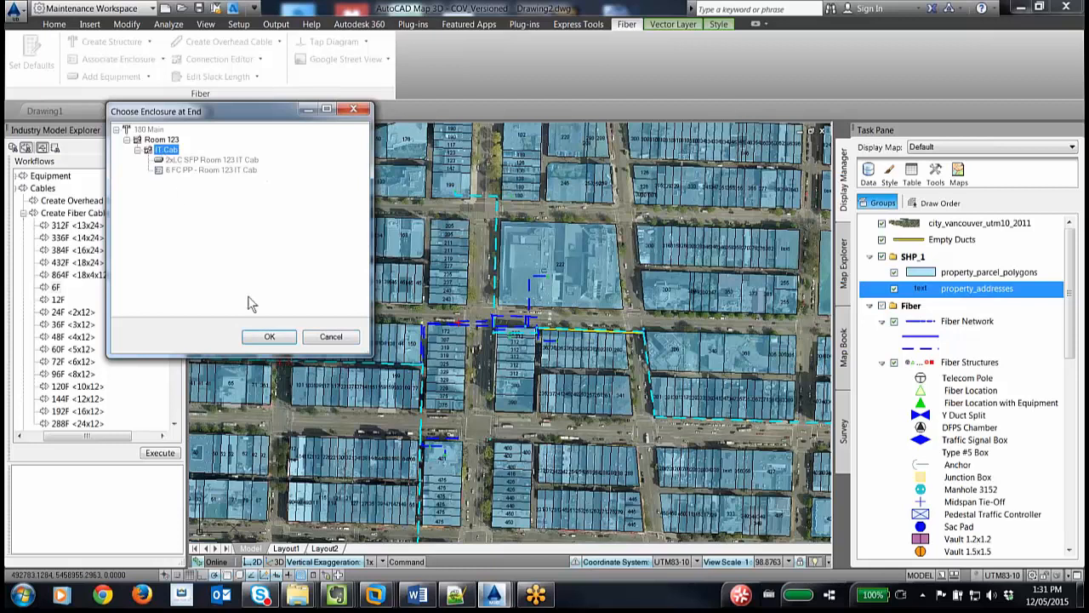
{"action": "left_click", "coordinate": [269, 338]}
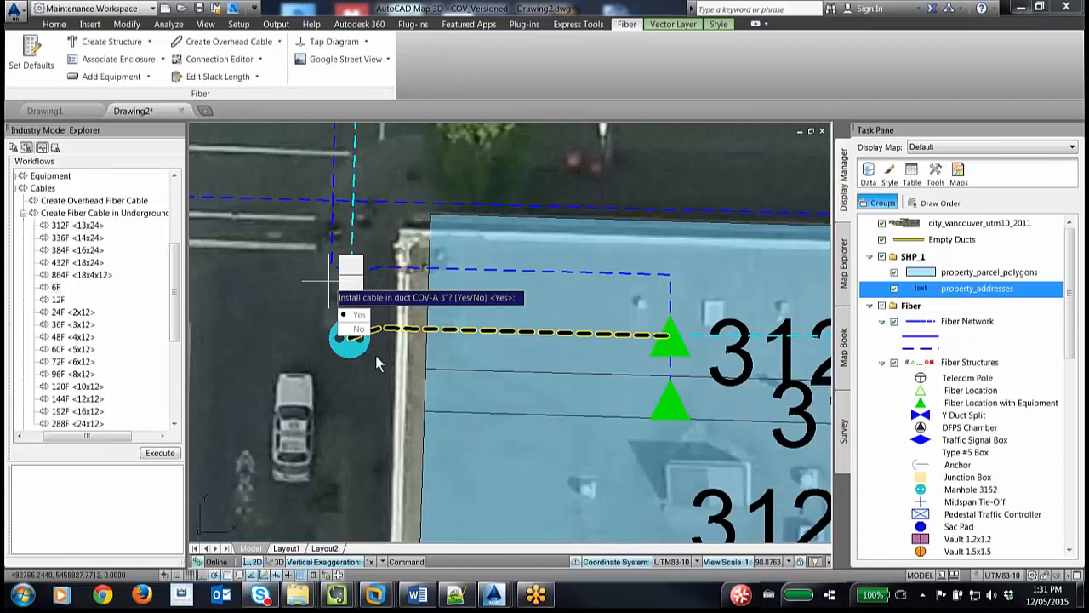
- Install the cable in the COV-A 3" and COV 3" ducts, then save its record with the cable name 6F-180Main
{"action": "left_click", "coordinate": [358, 315]}
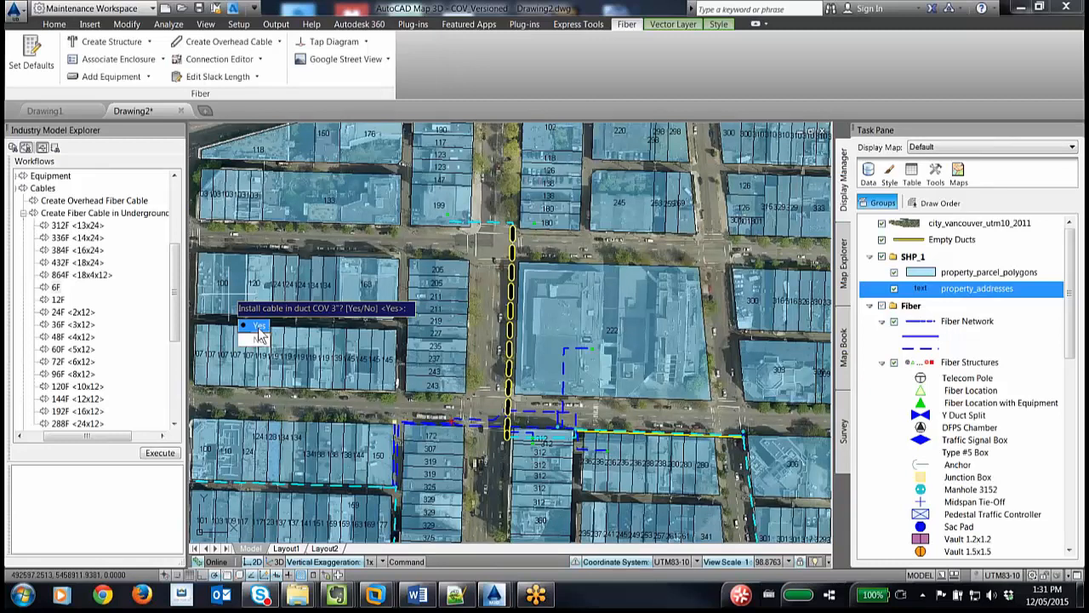
{"action": "left_click", "coordinate": [258, 329]}
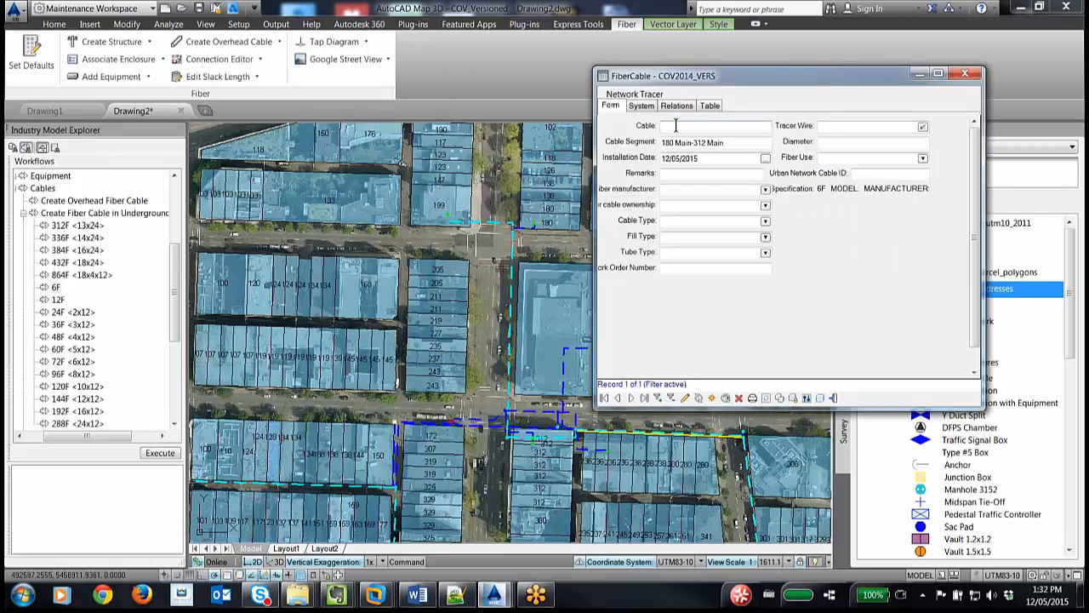
{"action": "type", "text": "6F-180Main"}
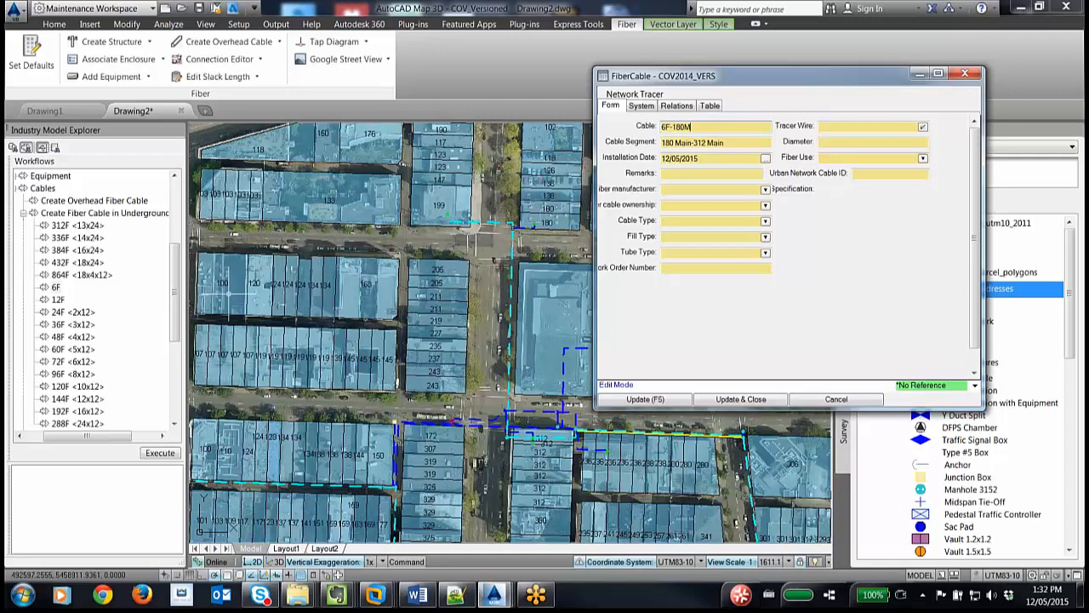
{"action": "left_click", "coordinate": [732, 400]}
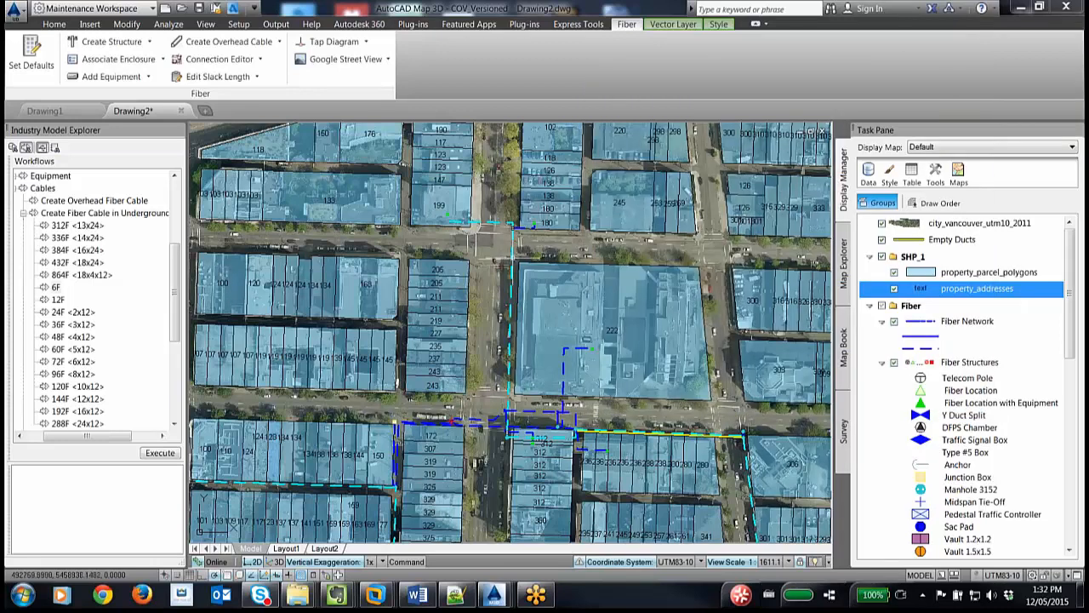
- Examine the new cable route between 312 Main and 180 Main against the fiber, copper and combined network layer styles
{"action": "scroll", "coordinate": [522, 213], "scroll_direction": "up", "scroll_amount": 4}
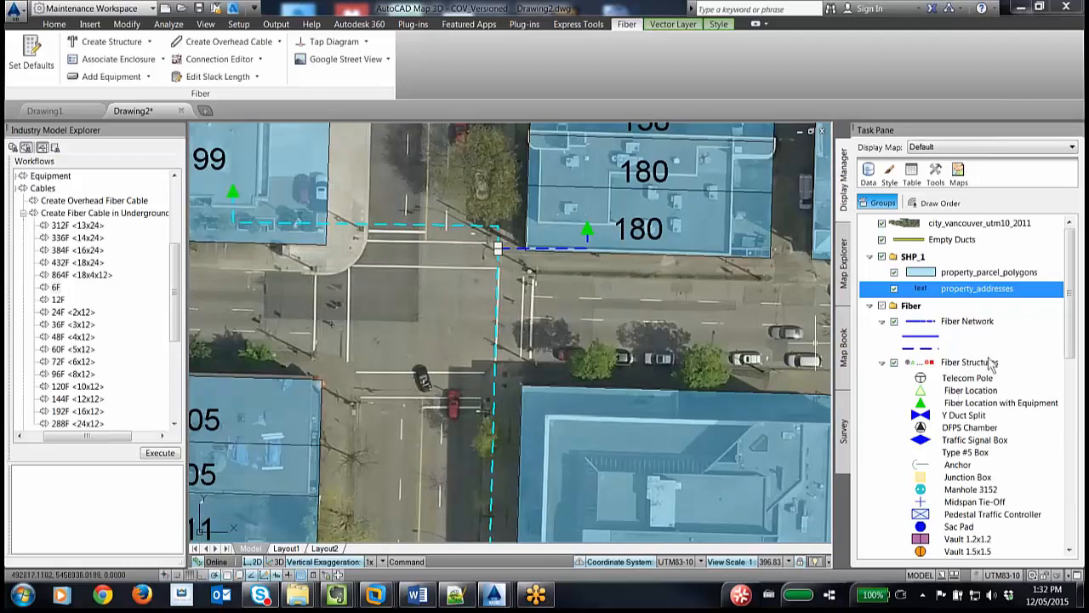
{"action": "left_click_drag", "start_coordinate": [1073, 337], "coordinate": [1073, 526]}
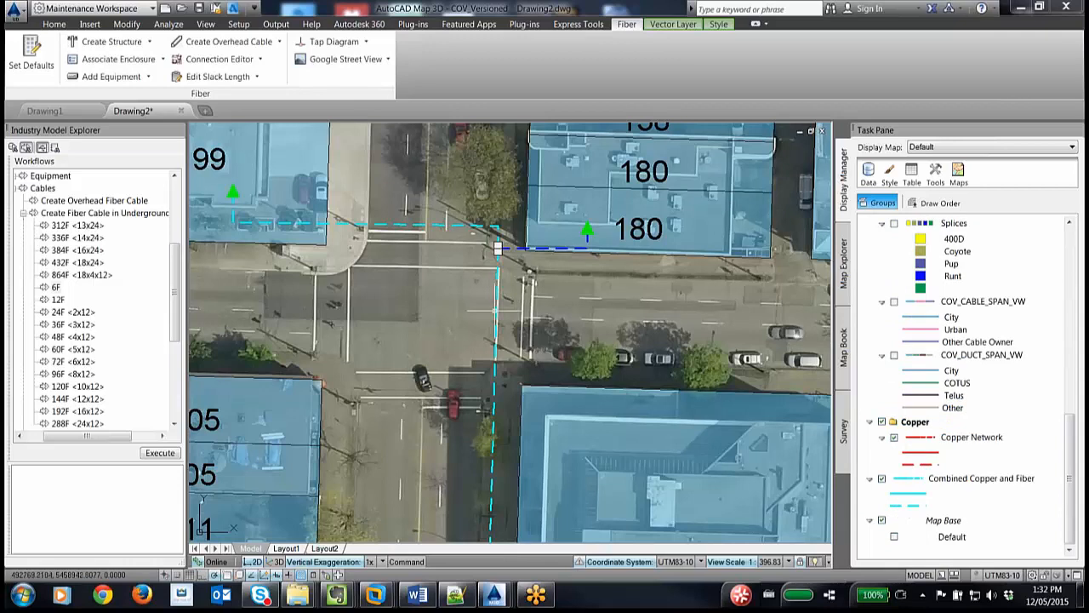
{"action": "mouse_move", "coordinate": [495, 313]}
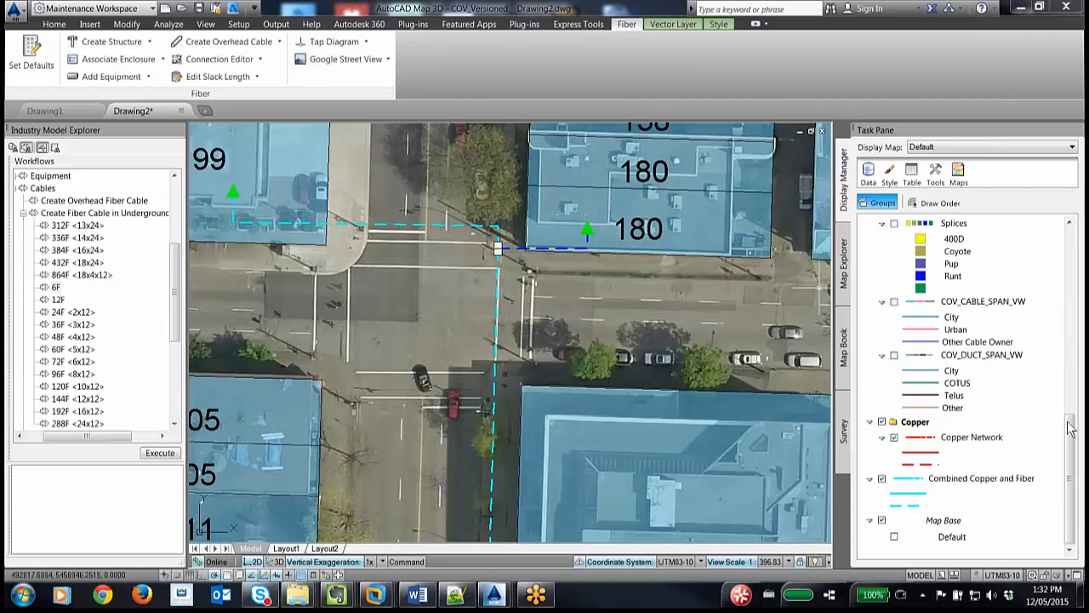
{"action": "scroll", "coordinate": [1069, 457], "scroll_direction": "up", "scroll_amount": 10}
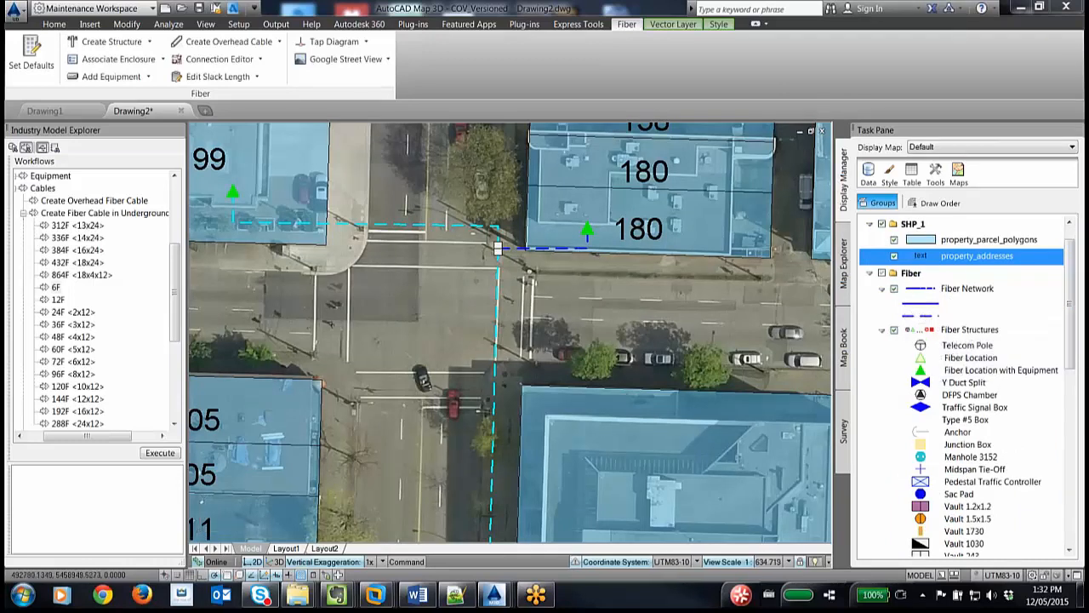
{"action": "scroll", "coordinate": [566, 266], "scroll_direction": "down", "scroll_amount": 2}
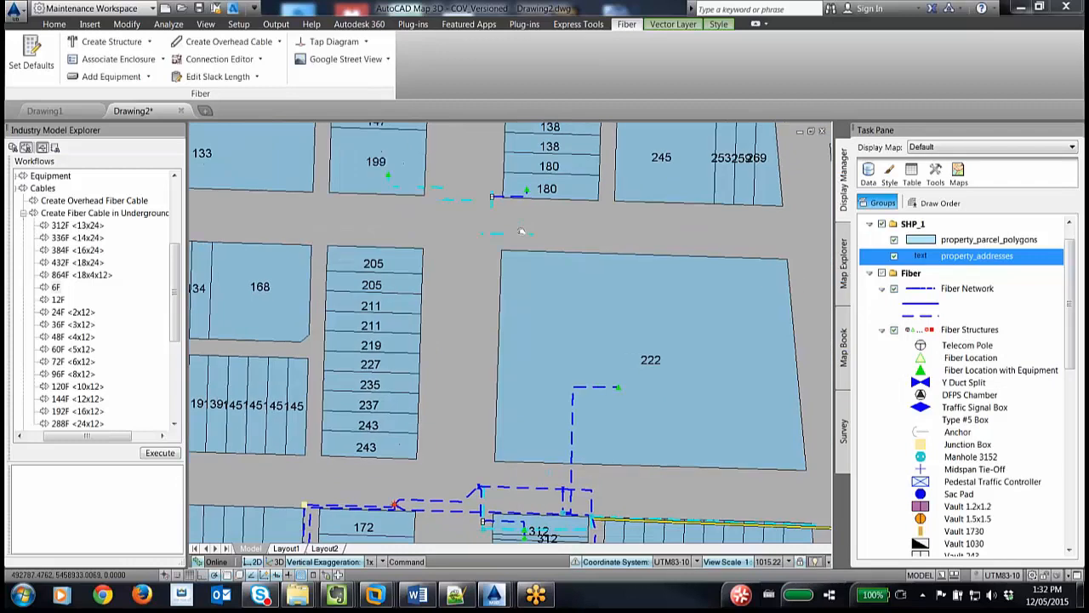
{"action": "scroll", "coordinate": [534, 256], "scroll_direction": "down", "scroll_amount": 1}
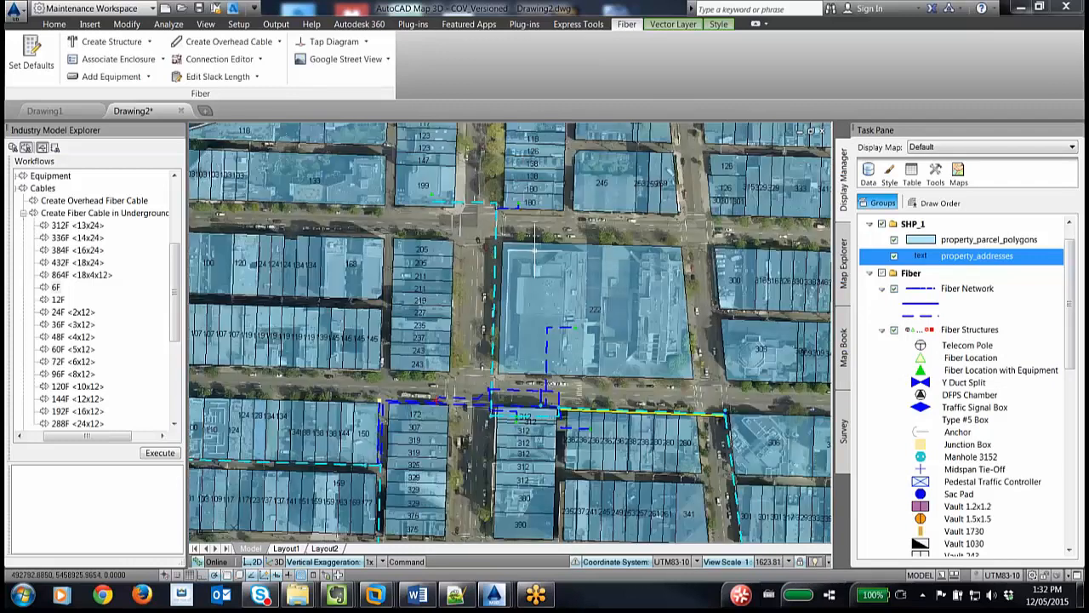
{"action": "mouse_move", "coordinate": [534, 247]}
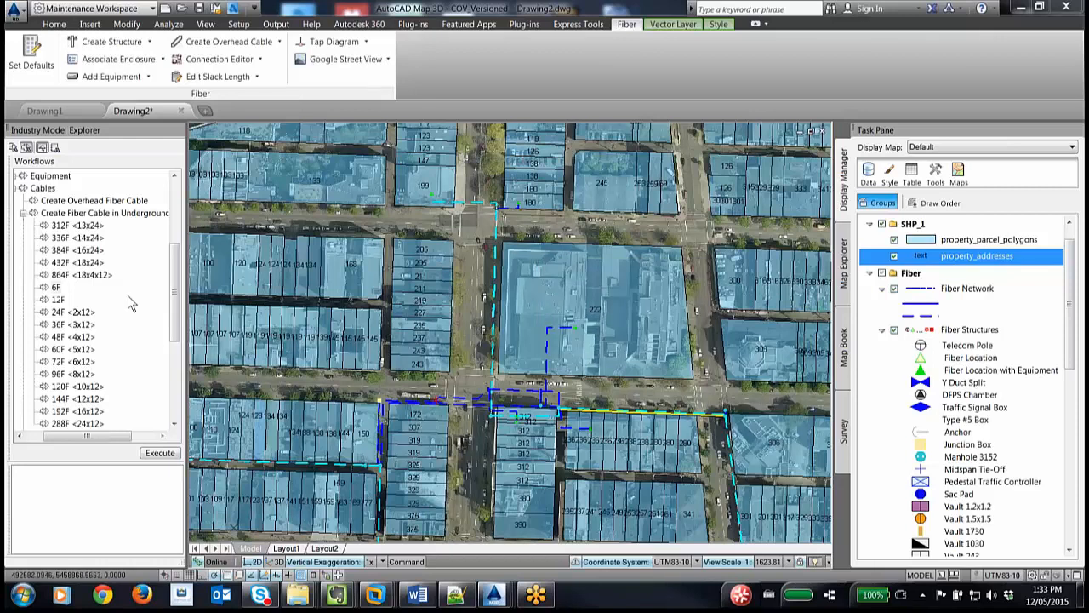
- Filter the Telecom Site records for the name VPD Annex and highlight the matching site on the map
{"action": "left_click", "coordinate": [14, 149]}
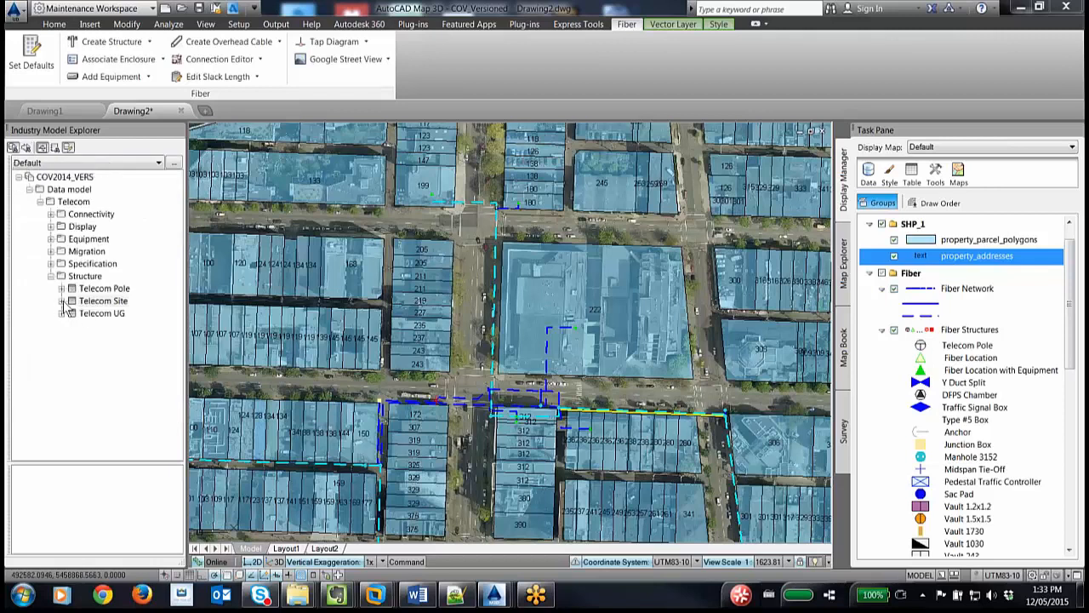
{"action": "right_click", "coordinate": [85, 300]}
{"action": "left_click", "coordinate": [119, 305]}
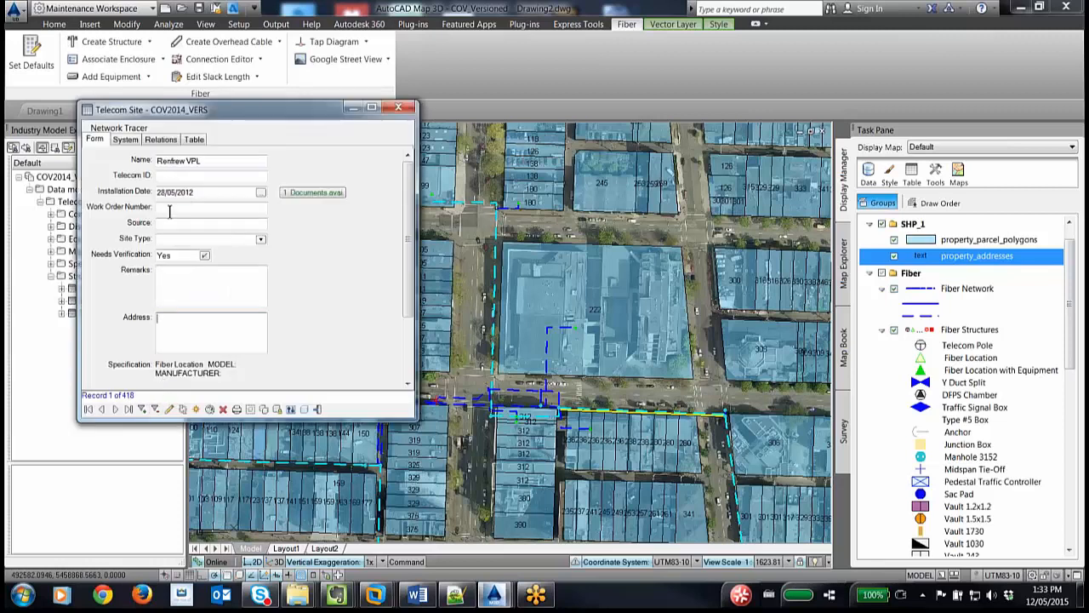
{"action": "left_click", "coordinate": [141, 410]}
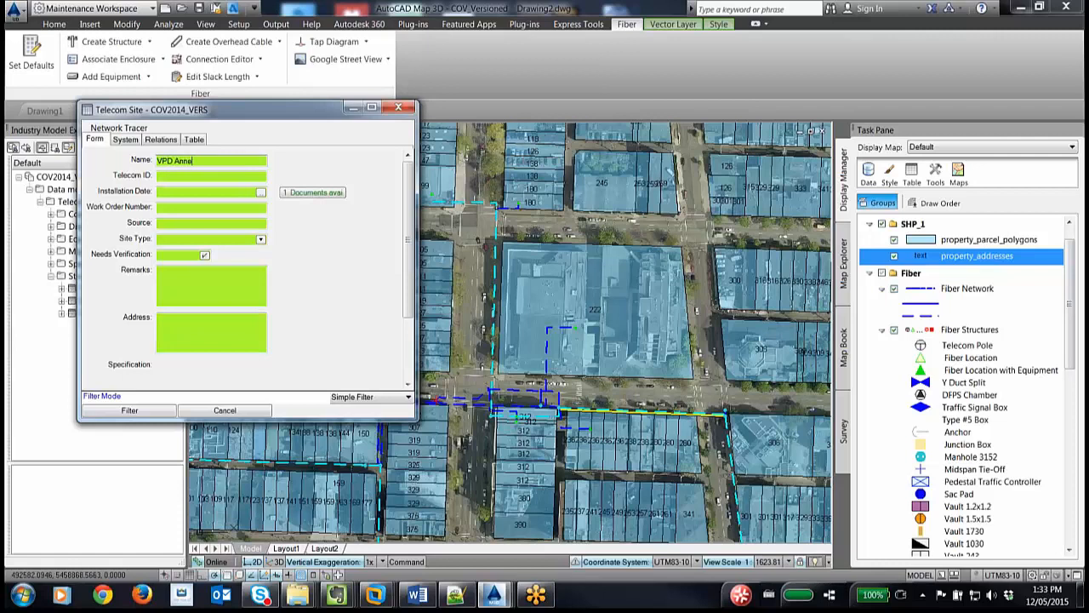
{"action": "left_click", "coordinate": [129, 410]}
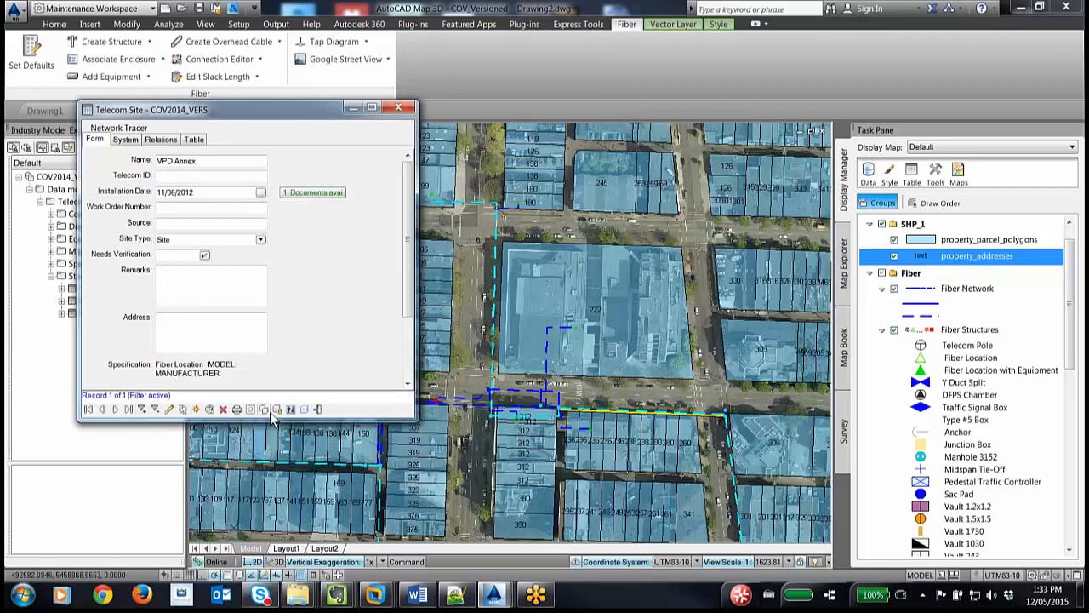
{"action": "left_click", "coordinate": [304, 410]}
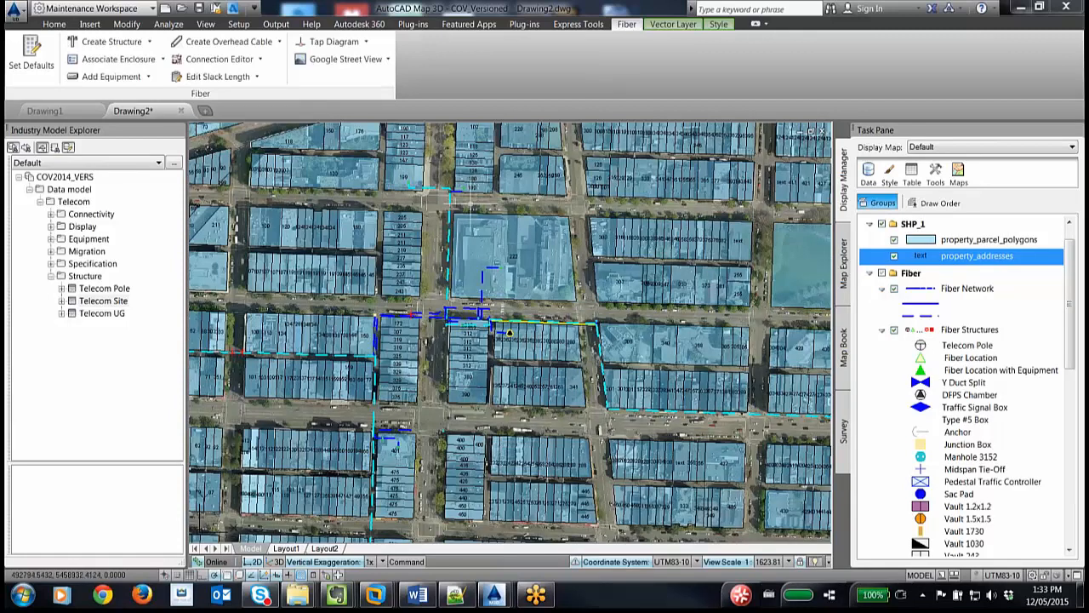
- Regenerate the drawing to clear the highlight from the VPD Annex fiber location
{"action": "middle_click_drag", "start_coordinate": [493, 247], "coordinate": [496, 249]}
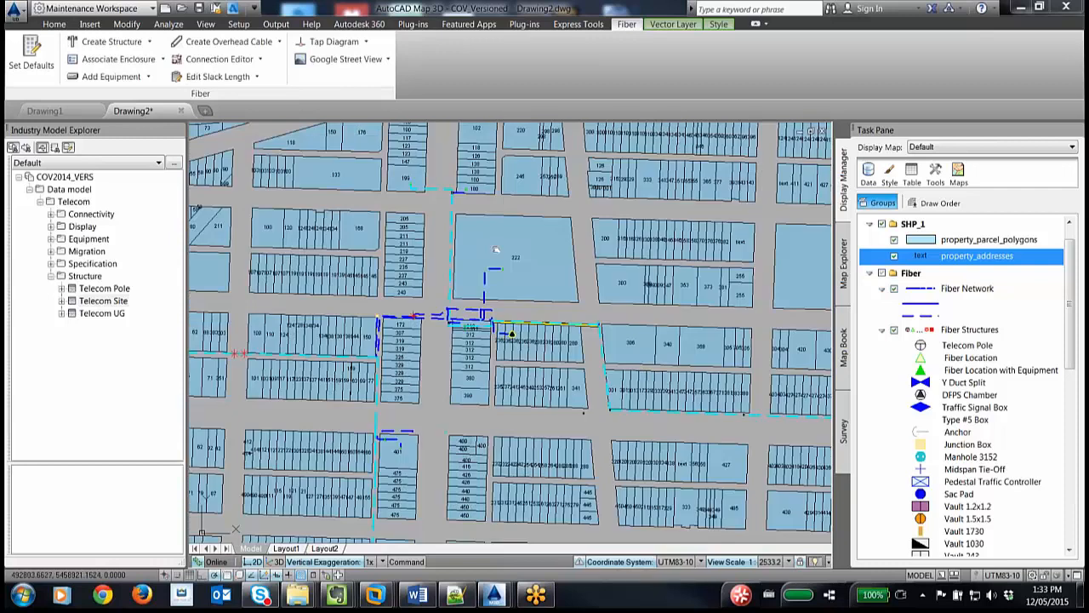
{"action": "scroll", "coordinate": [495, 248], "scroll_direction": "up", "scroll_amount": 5}
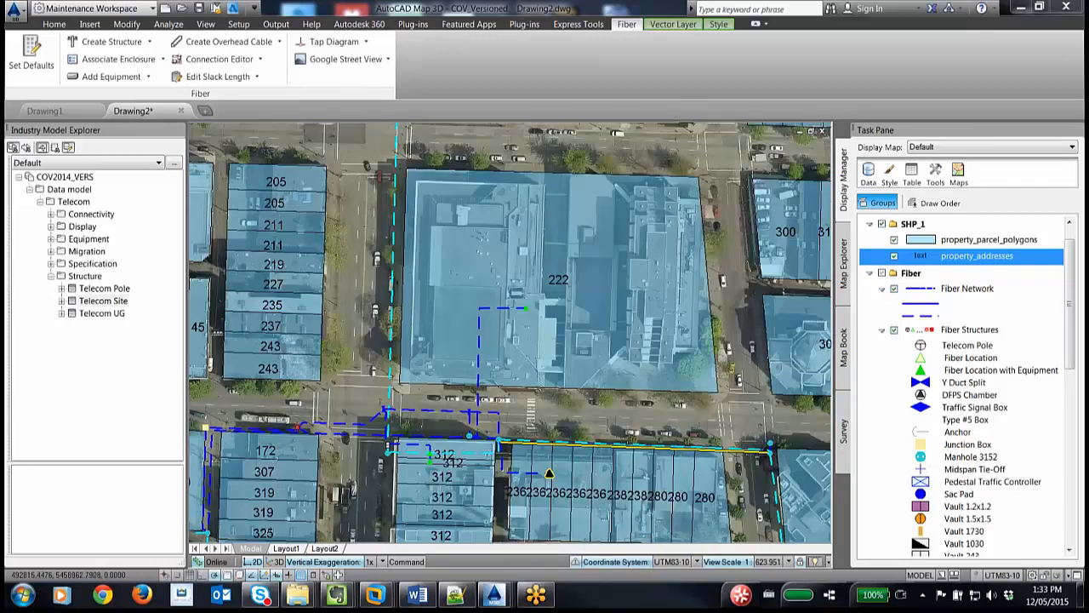
{"action": "scroll", "coordinate": [521, 355], "scroll_direction": "up", "scroll_amount": 2}
{"action": "middle_click_drag", "start_coordinate": [523, 354], "coordinate": [519, 317]}
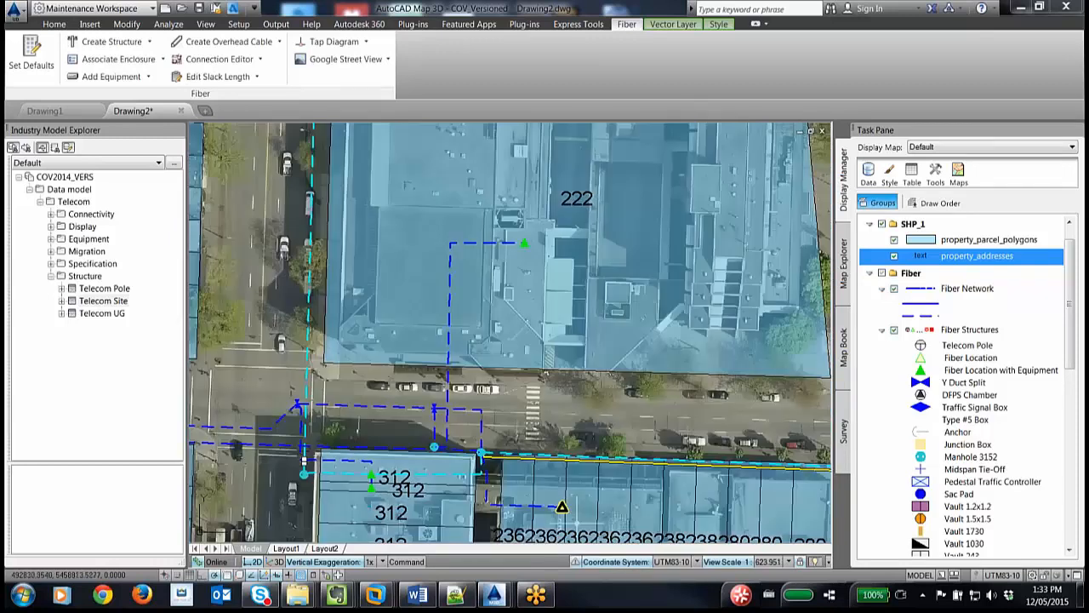
{"action": "scroll", "coordinate": [569, 517], "scroll_direction": "up", "scroll_amount": 9}
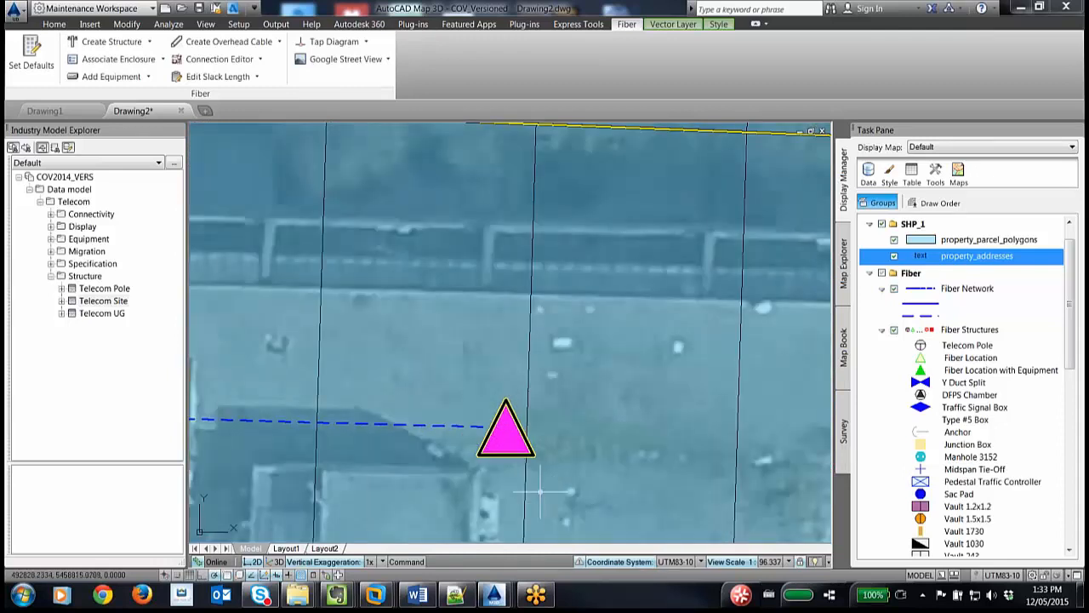
{"action": "type", "text": "regen"}
{"action": "key", "text": "Return"}
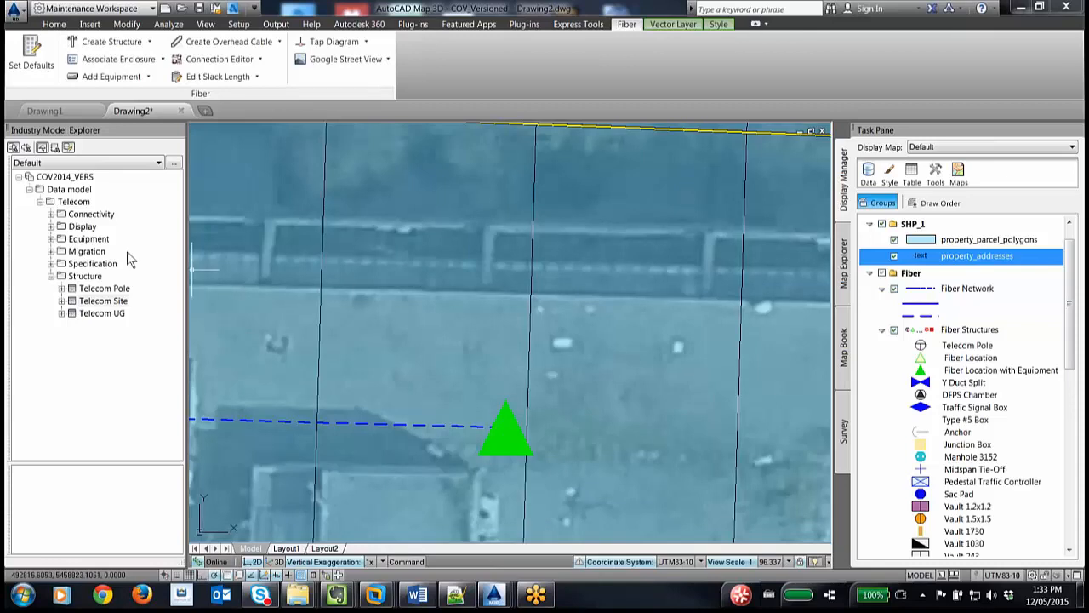
- Run the Auto Circuit workflow with the VPD Annex fiber location as the starting structure
{"action": "left_click", "coordinate": [26, 148]}
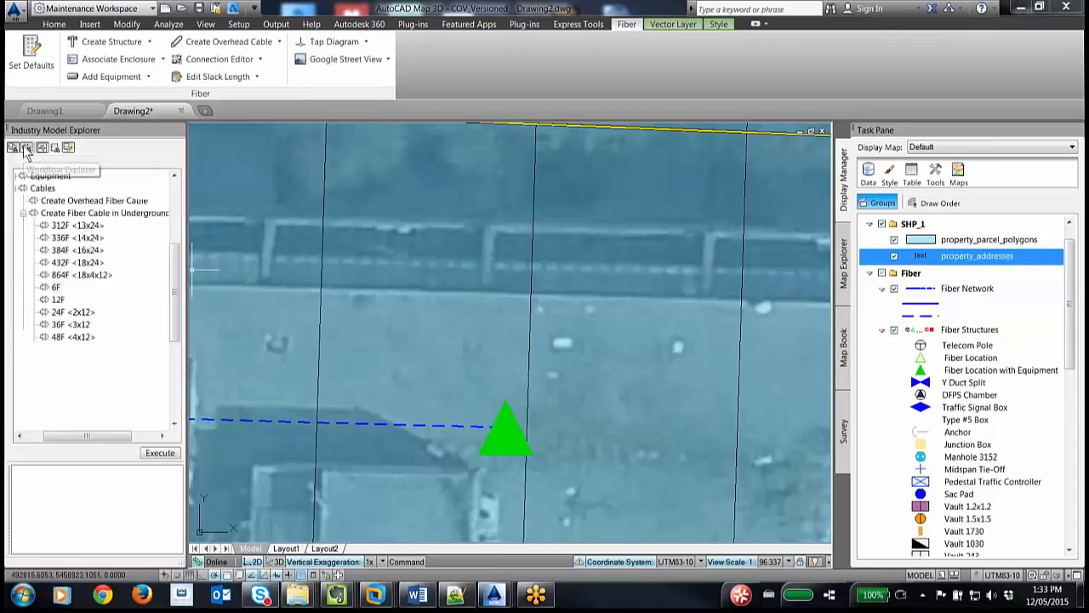
{"action": "left_click", "coordinate": [23, 214]}
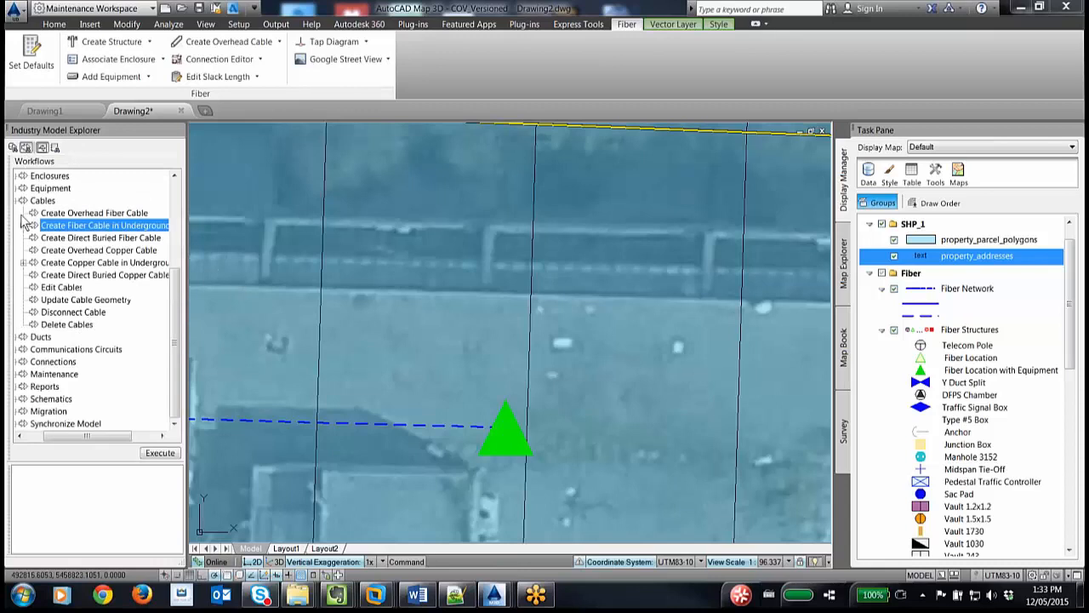
{"action": "left_click_drag", "start_coordinate": [46, 441], "coordinate": [26, 441]}
{"action": "left_click", "coordinate": [31, 201]}
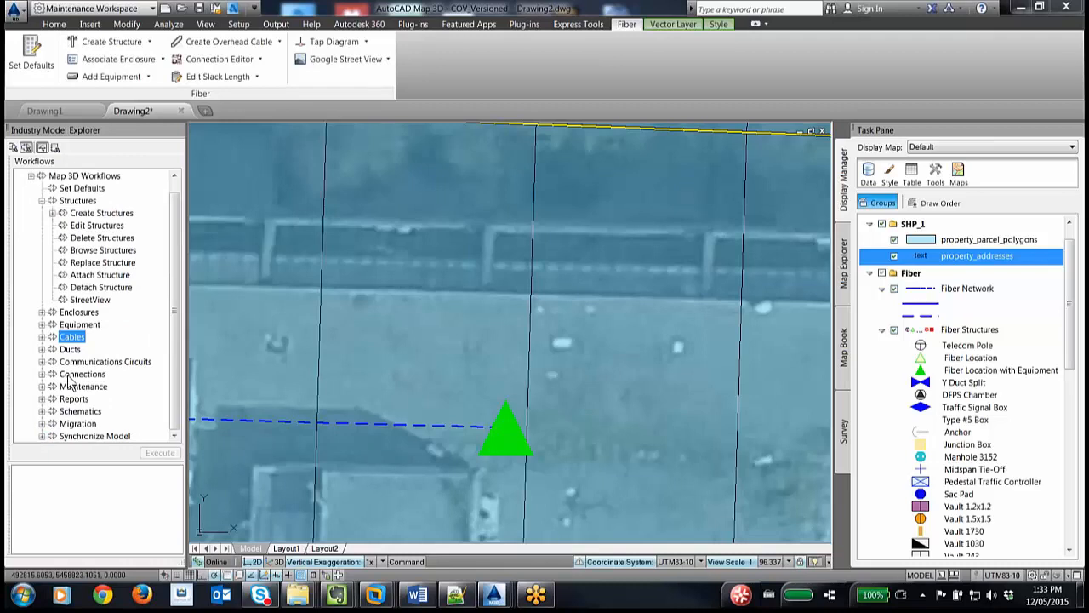
{"action": "left_click", "coordinate": [42, 373]}
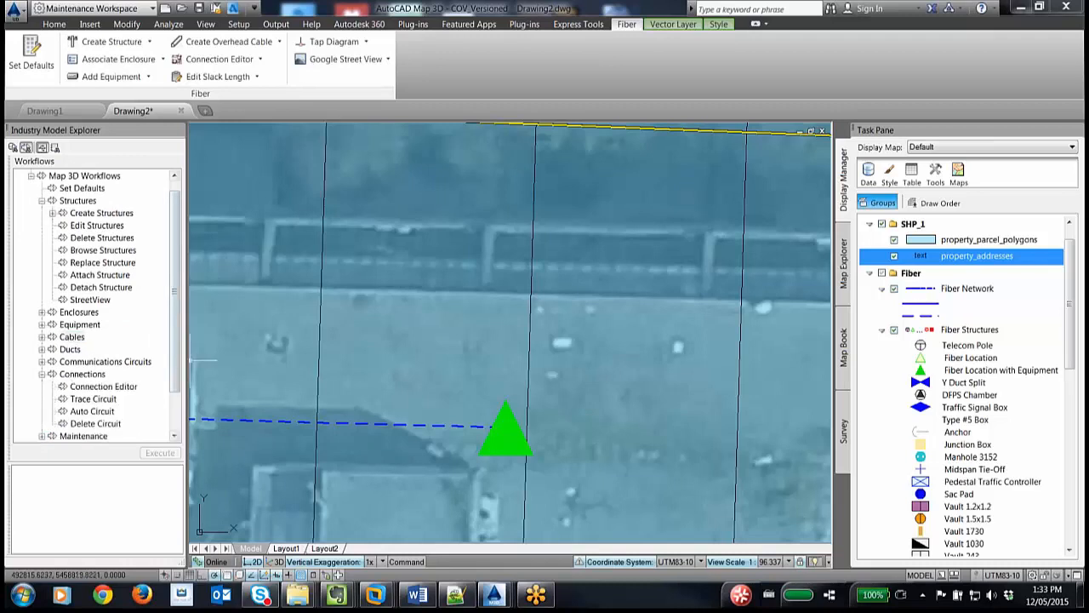
{"action": "left_click", "coordinate": [175, 436]}
{"action": "left_click", "coordinate": [174, 436]}
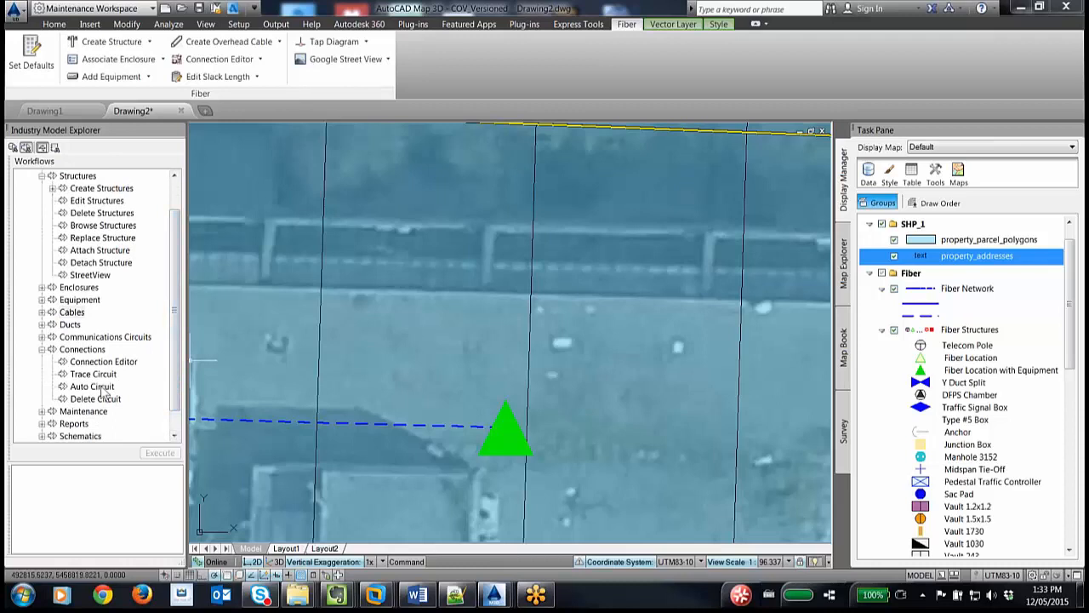
{"action": "left_click", "coordinate": [92, 387]}
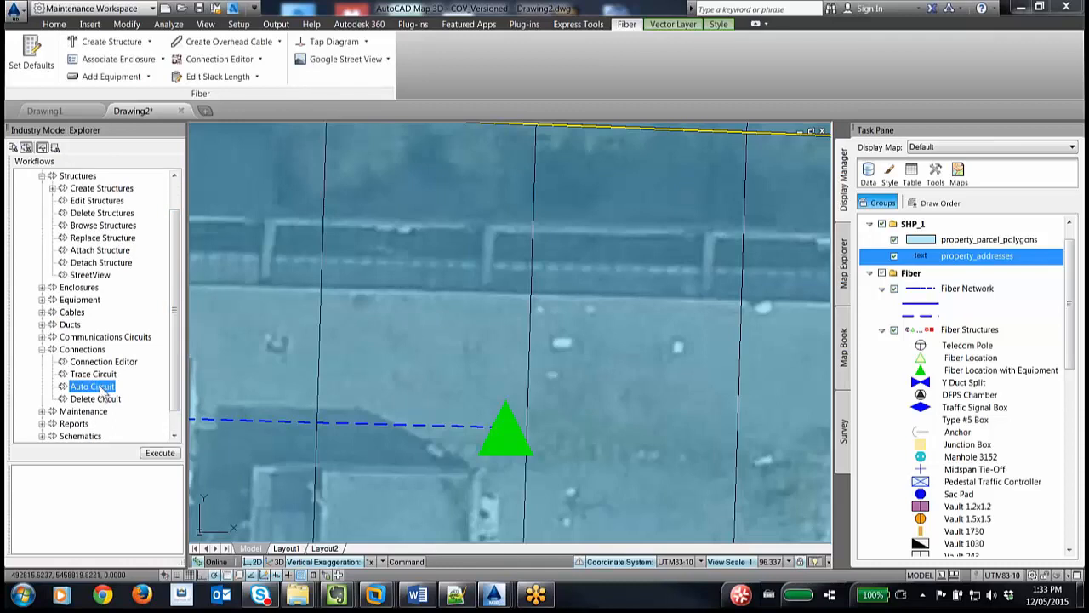
{"action": "left_click", "coordinate": [159, 454]}
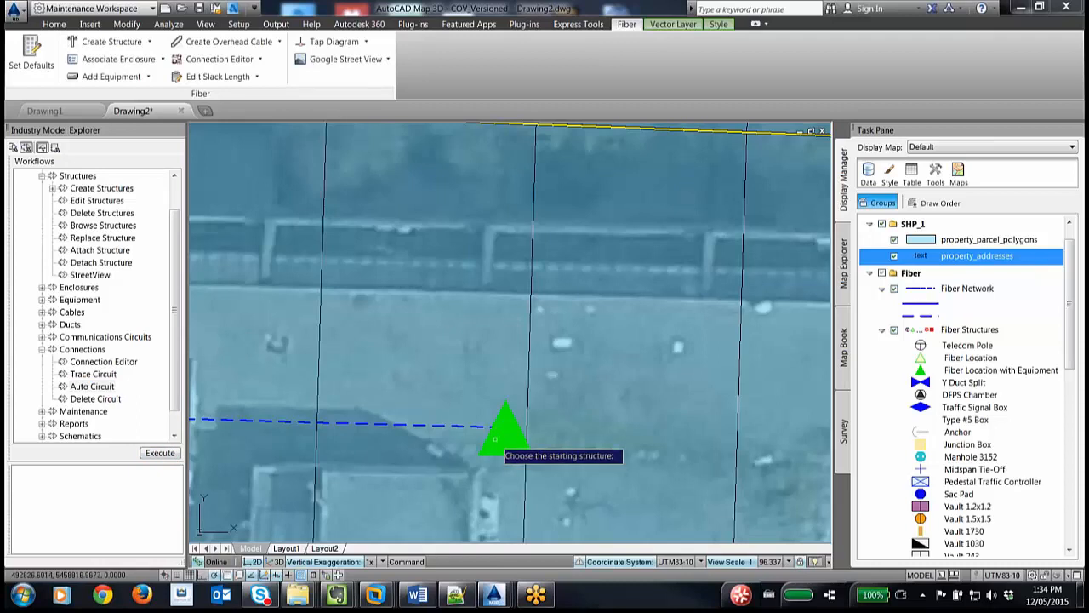
{"action": "left_click", "coordinate": [501, 410]}
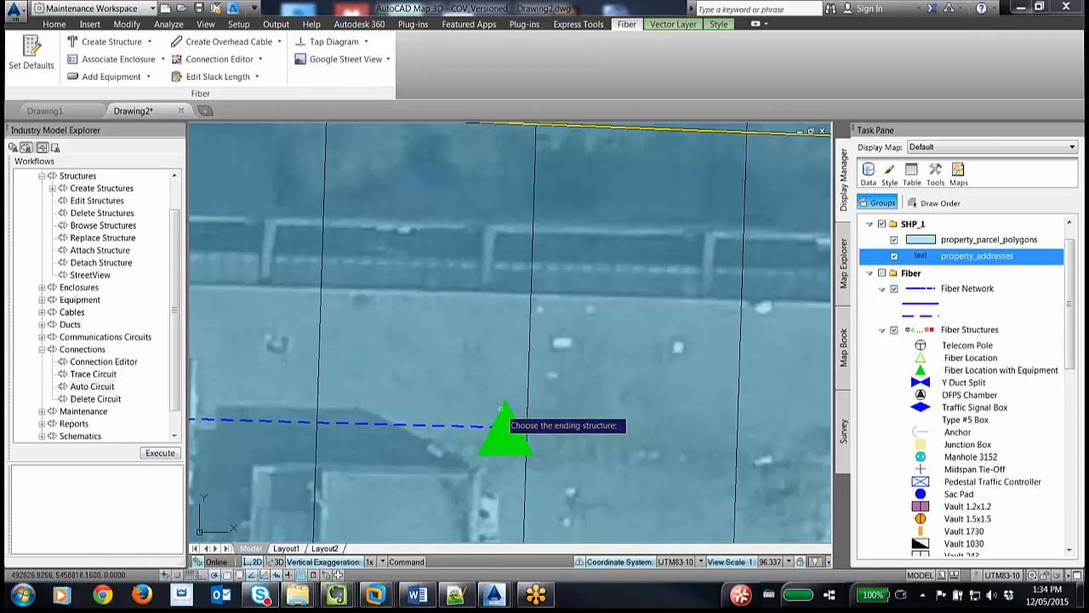
- Choose the fiber location at 180 Main as the circuit's ending structure
{"action": "scroll", "coordinate": [511, 300], "scroll_direction": "down", "scroll_amount": 5}
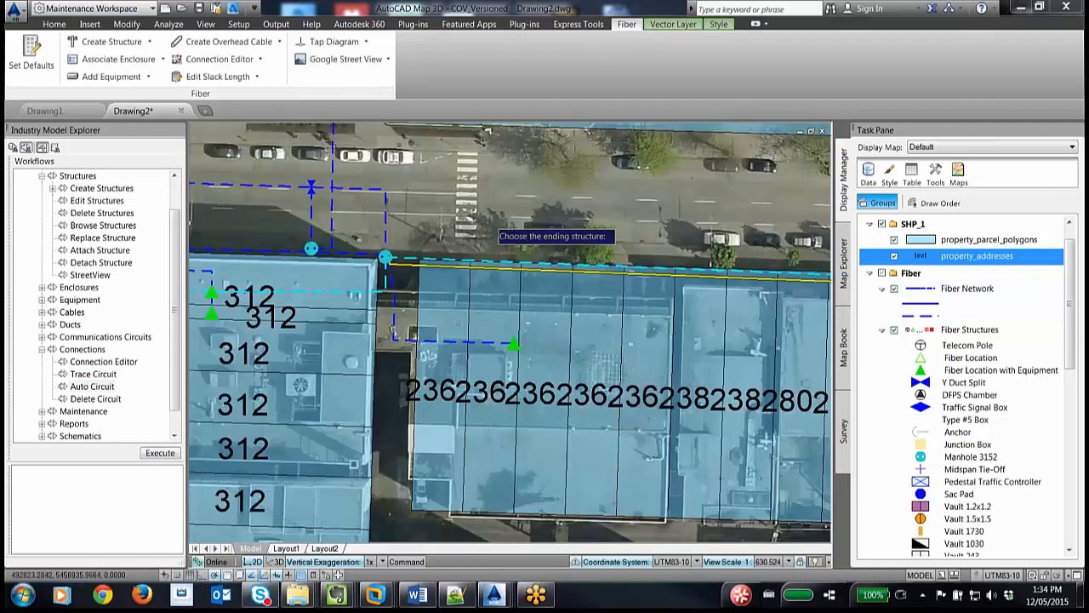
{"action": "scroll", "coordinate": [491, 230], "scroll_direction": "down", "scroll_amount": 4}
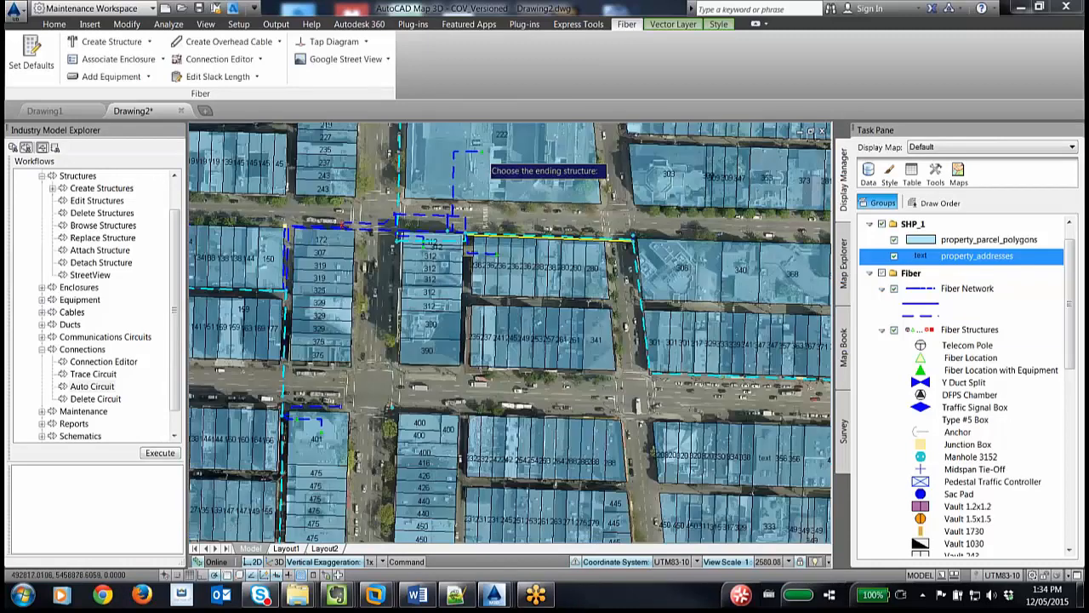
{"action": "scroll", "coordinate": [473, 223], "scroll_direction": "down", "scroll_amount": 4}
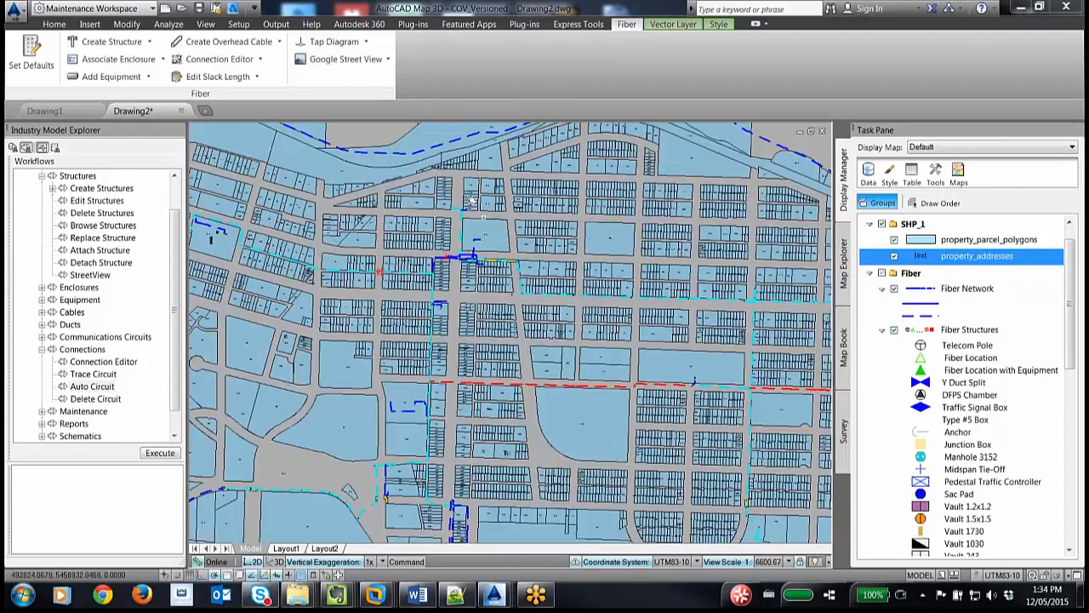
{"action": "scroll", "coordinate": [473, 224], "scroll_direction": "up", "scroll_amount": 7}
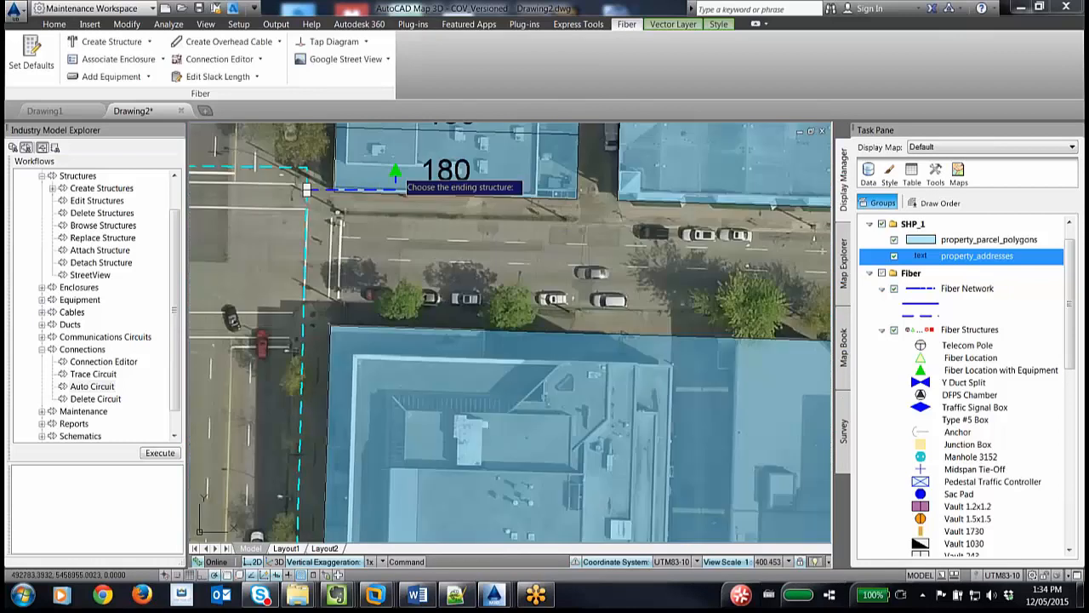
{"action": "left_click", "coordinate": [395, 176]}
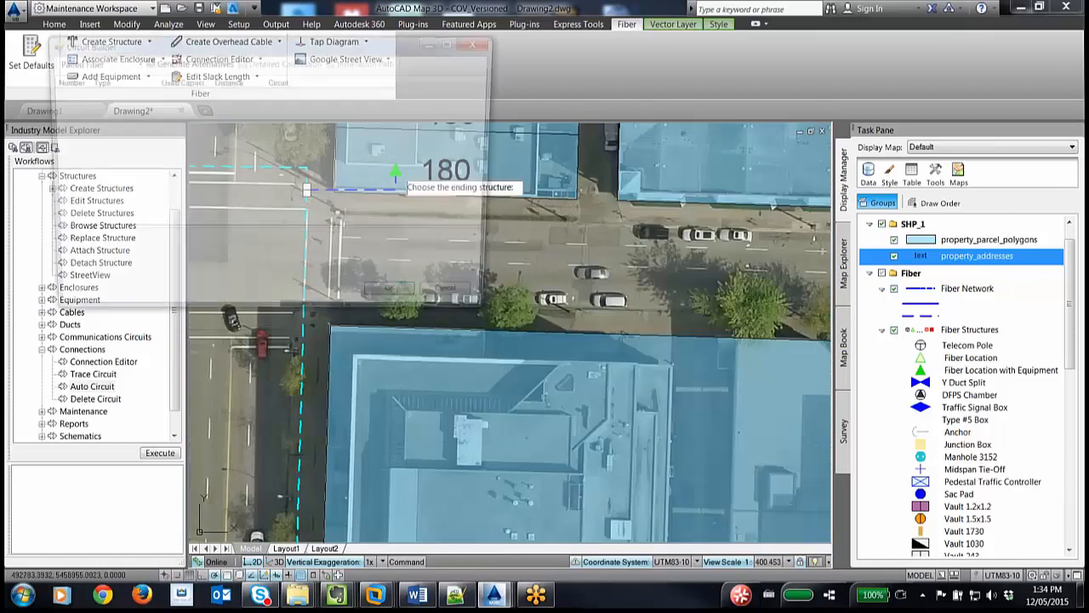
- Generate Single Fiber circuit alternatives and select alternative 1 to show its route on the map
{"action": "left_click_drag", "start_coordinate": [314, 53], "coordinate": [558, 109]}
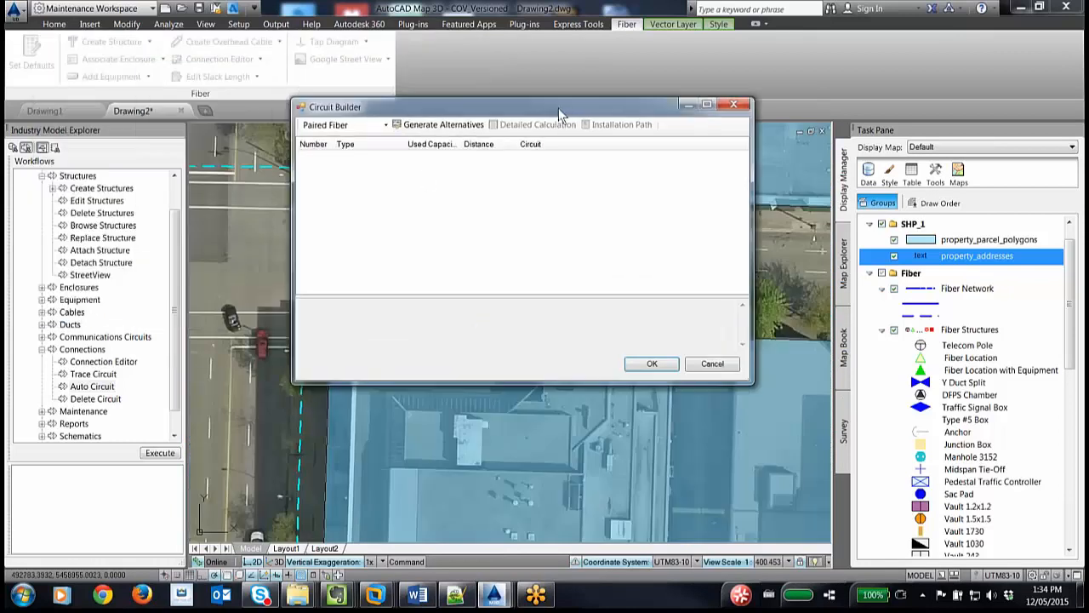
{"action": "left_click", "coordinate": [385, 125]}
{"action": "left_click", "coordinate": [339, 151]}
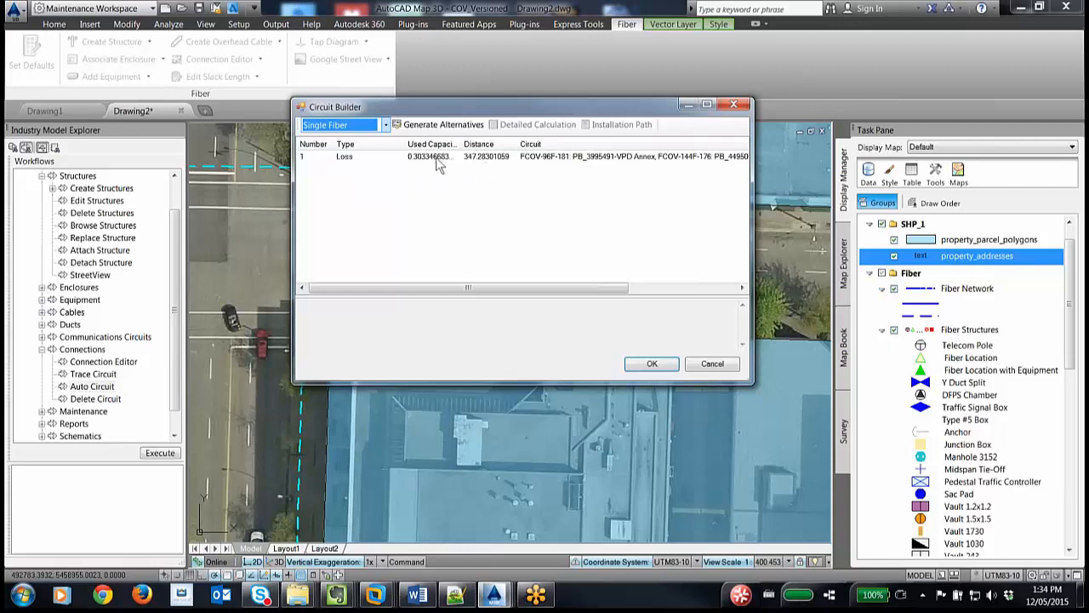
{"action": "left_click_drag", "start_coordinate": [457, 110], "coordinate": [687, 115]}
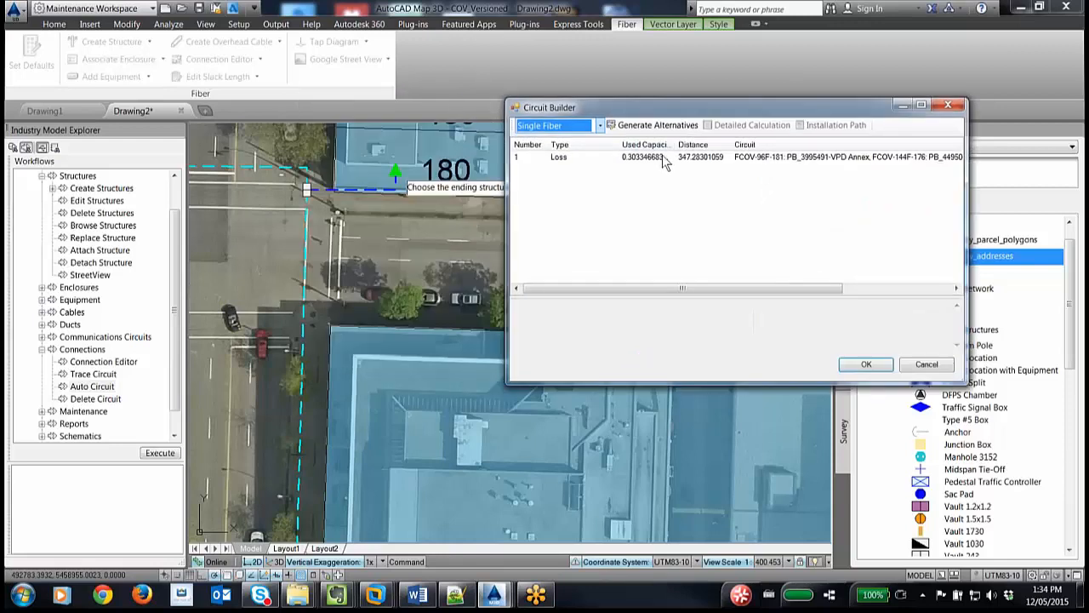
{"action": "left_click", "coordinate": [663, 164]}
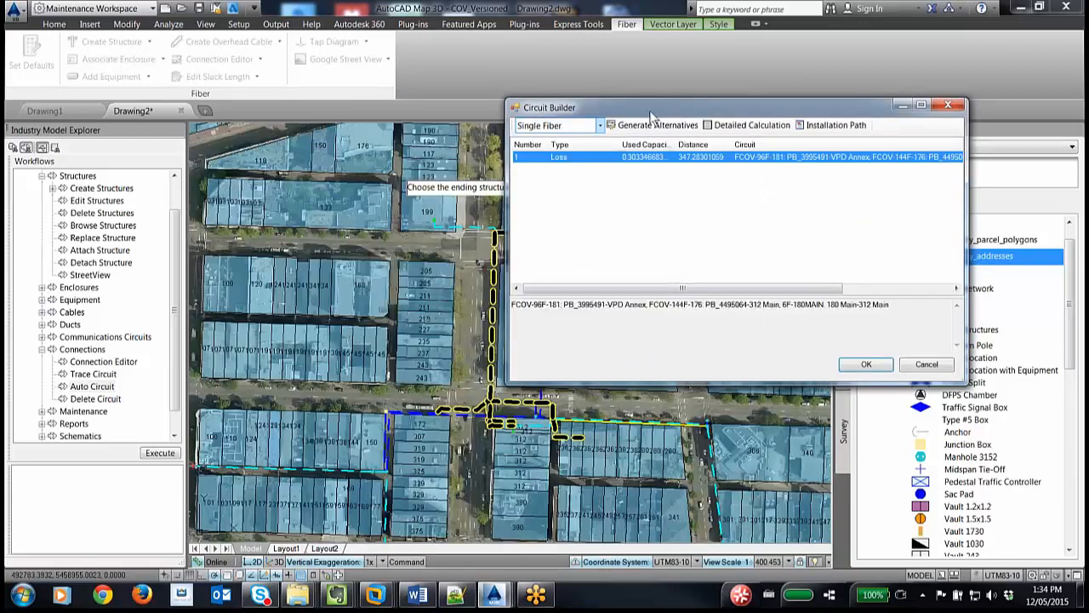
{"action": "left_click_drag", "start_coordinate": [669, 114], "coordinate": [748, 120]}
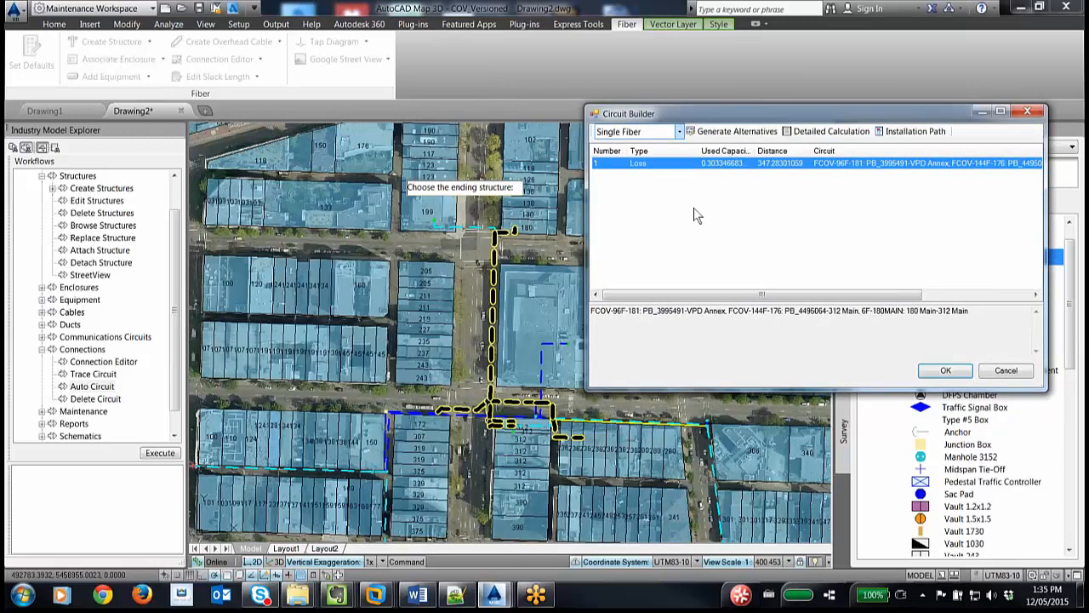
- Examine the selected circuit's detailed loss calculation in Excel and close the workbook without saving it
{"action": "left_click", "coordinate": [830, 131]}
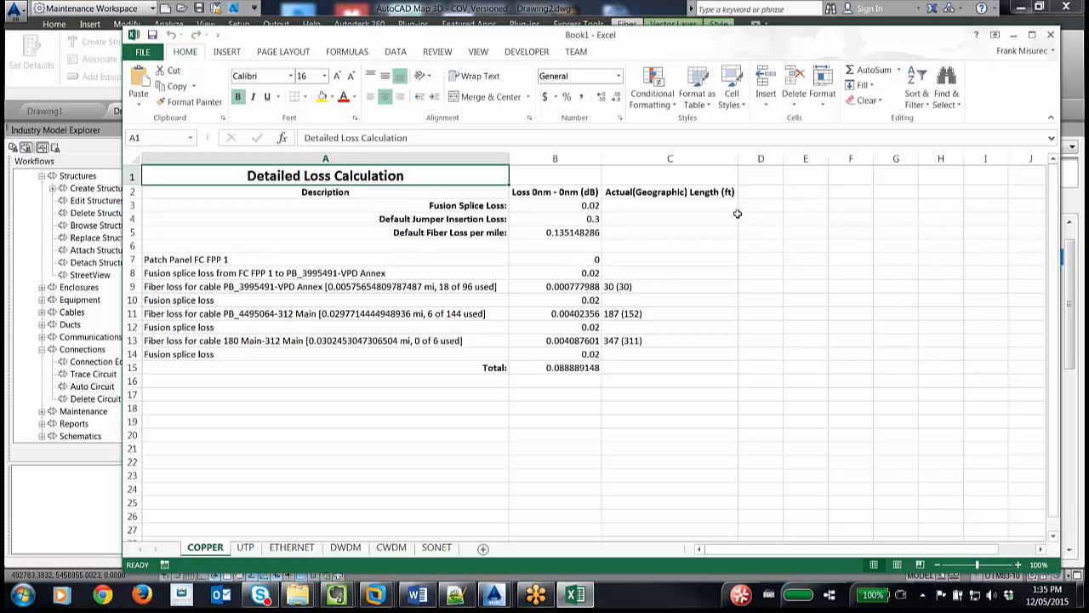
{"action": "left_click", "coordinate": [338, 595]}
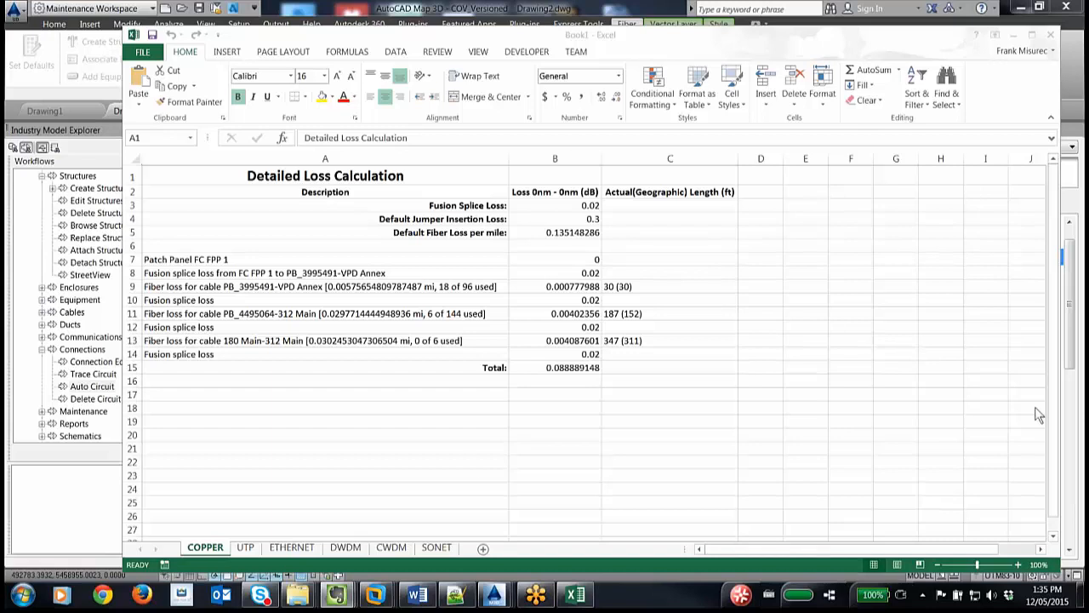
{"action": "left_click", "coordinate": [1052, 35]}
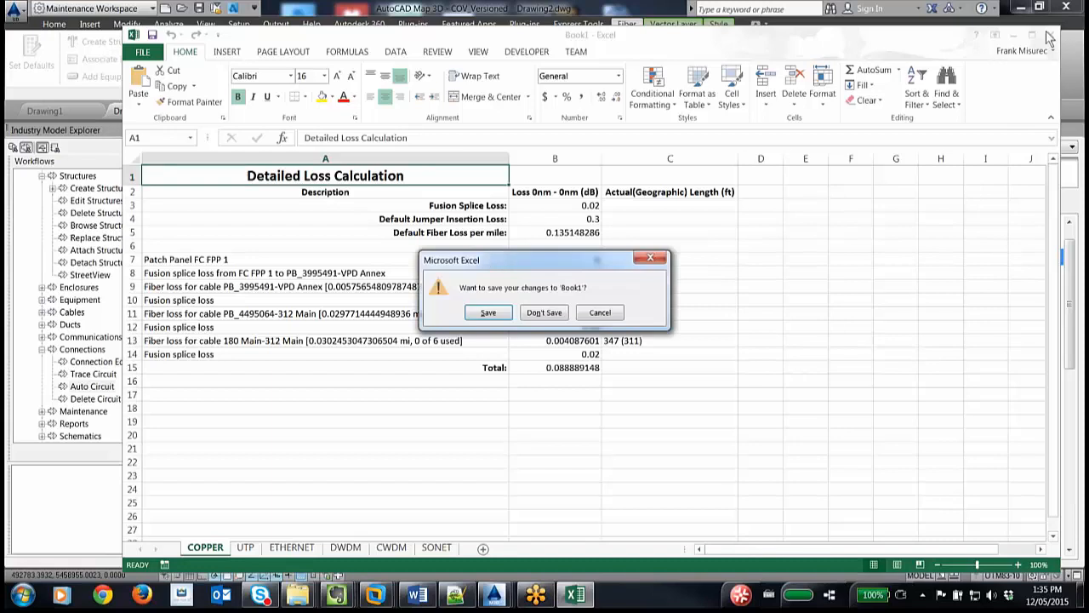
{"action": "left_click", "coordinate": [530, 312]}
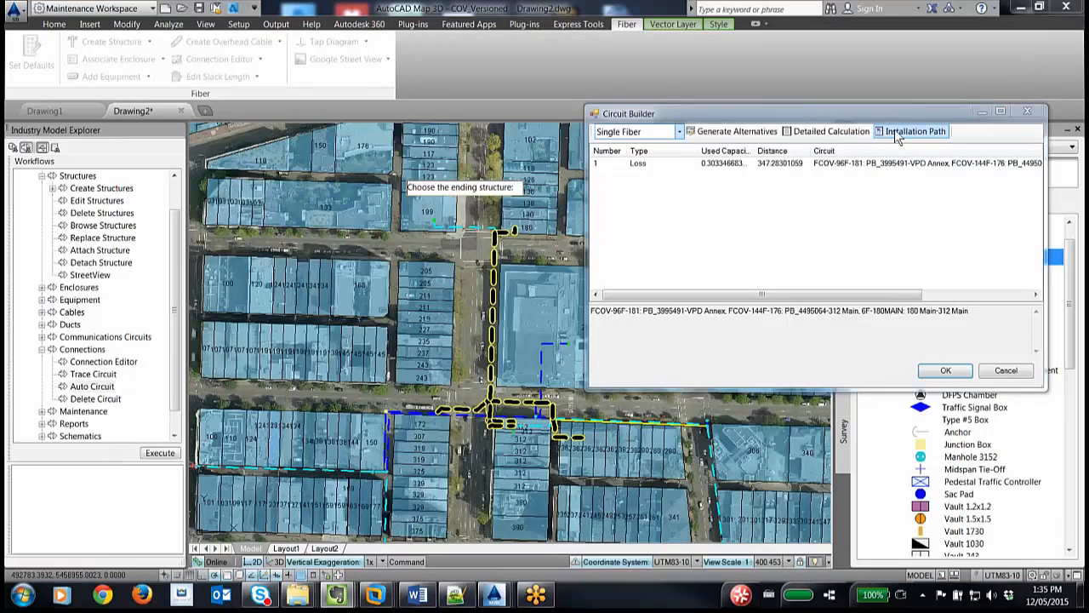
- Examine the selected circuit's installation path report in Excel and close the workbook without saving it
{"action": "left_click", "coordinate": [894, 133]}
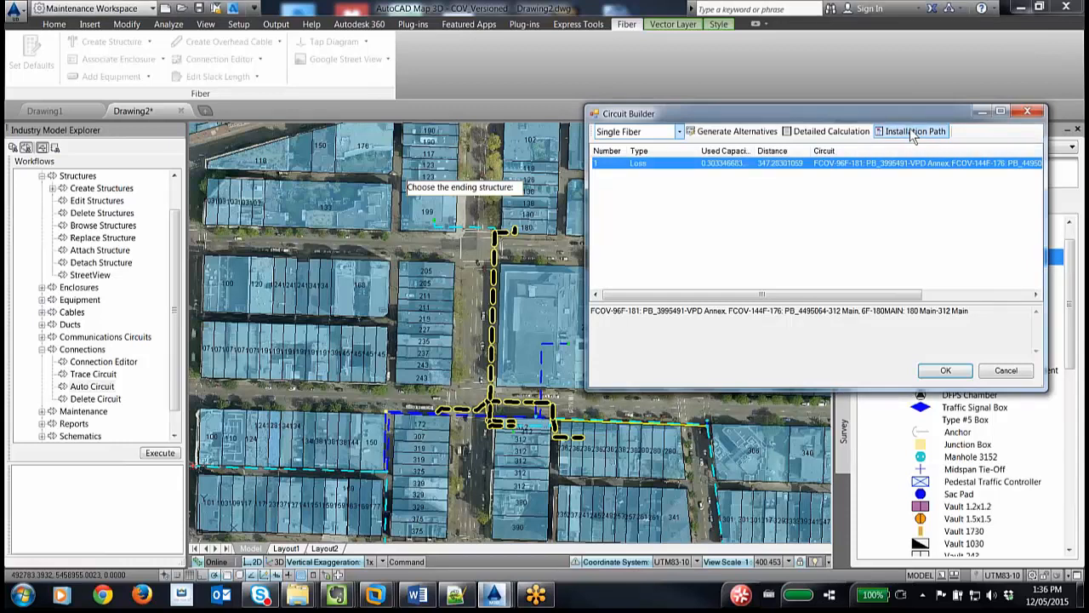
{"action": "left_click", "coordinate": [913, 132]}
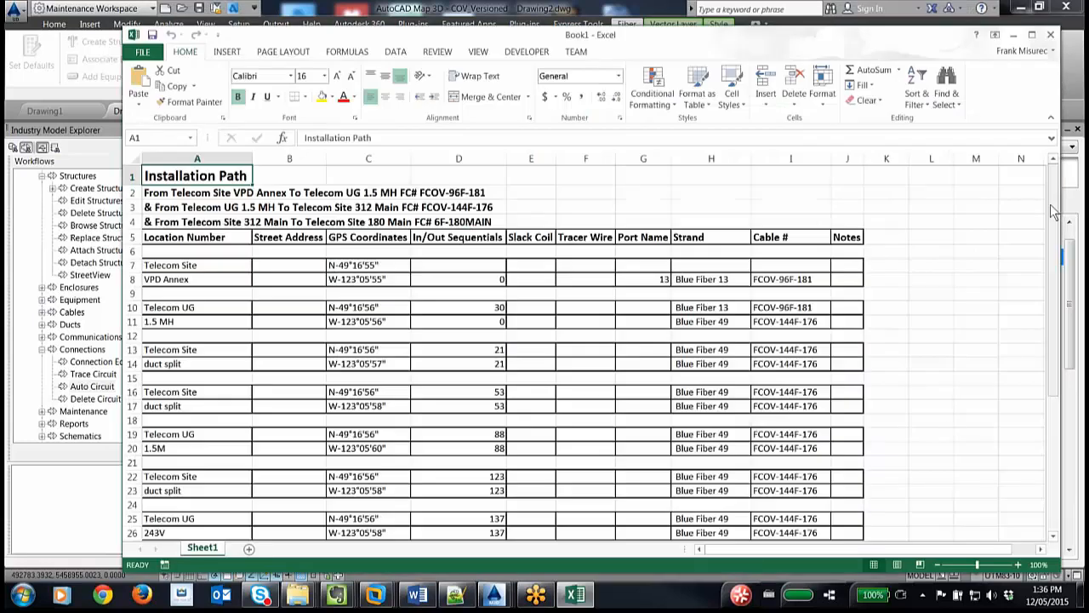
{"action": "left_click_drag", "start_coordinate": [1054, 207], "coordinate": [1053, 225]}
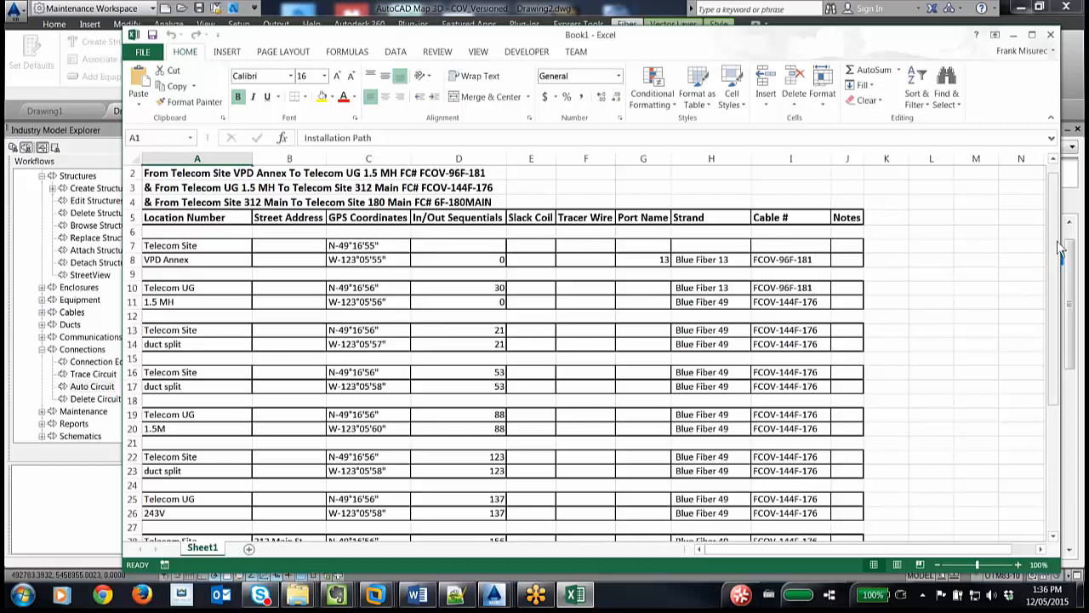
{"action": "left_click_drag", "start_coordinate": [1063, 251], "coordinate": [1035, 243]}
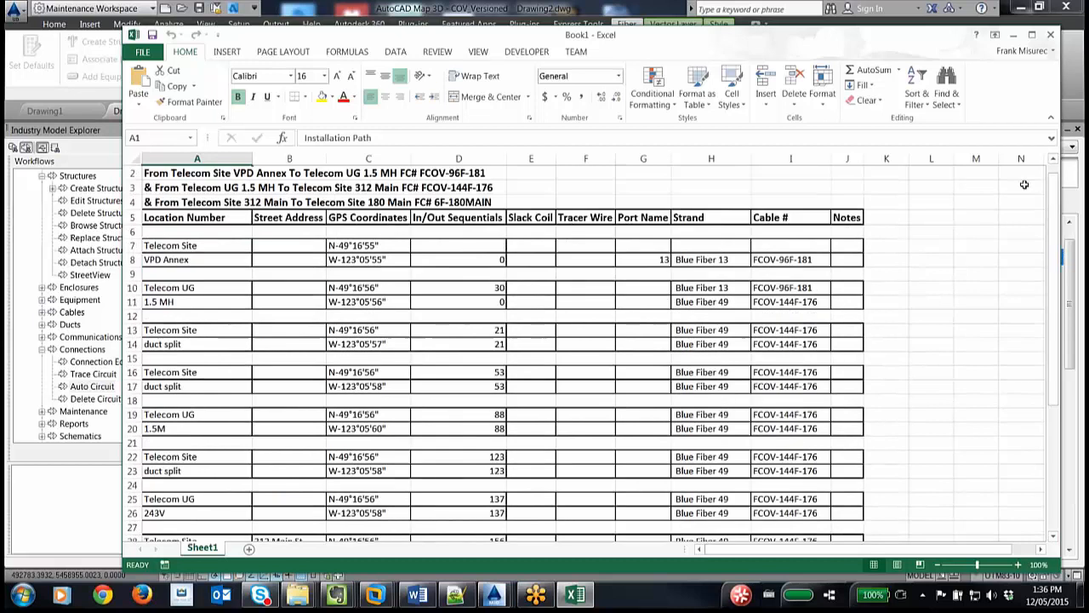
{"action": "left_click", "coordinate": [1052, 37]}
{"action": "left_click", "coordinate": [547, 313]}
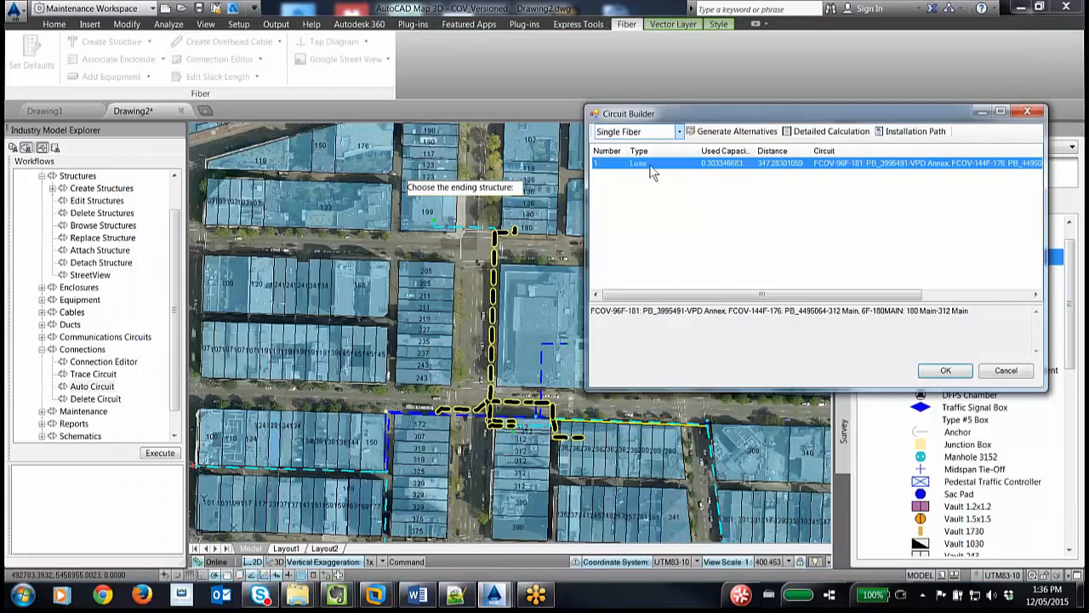
- Accept the selected circuit alternative, name the circuit 180Main-VPD_annex_Gig001, and close its Fiber Circuit form
{"action": "left_click", "coordinate": [944, 373]}
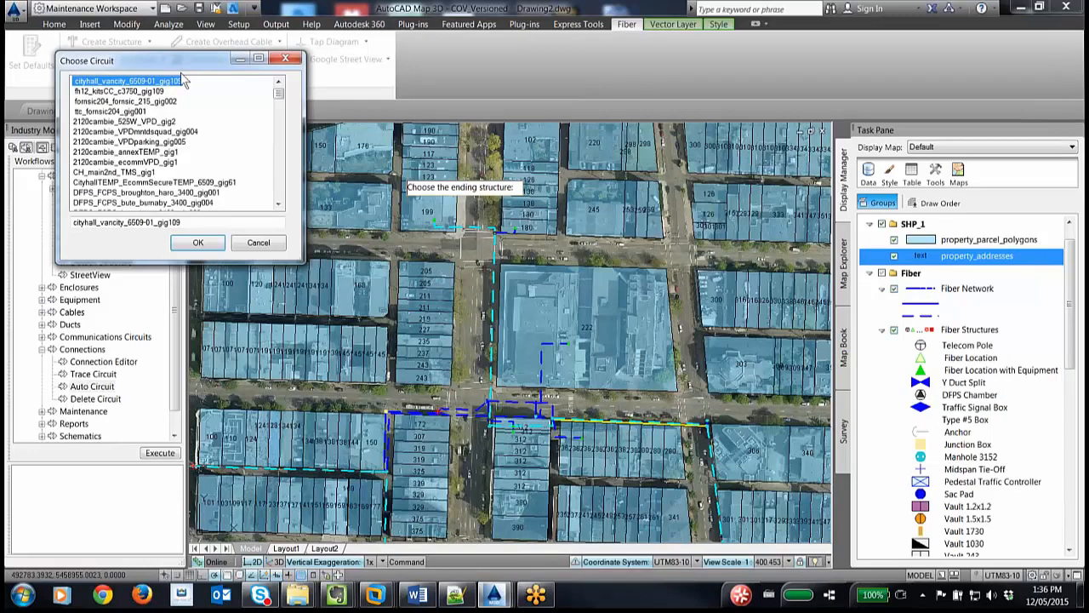
{"action": "left_click_drag", "start_coordinate": [182, 68], "coordinate": [278, 151]}
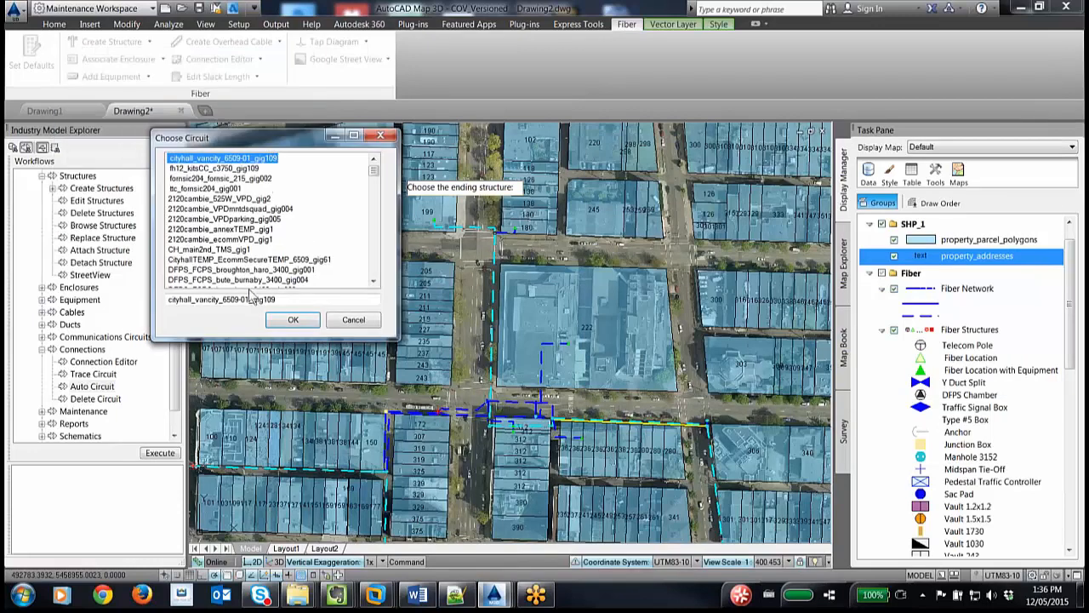
{"action": "left_click_drag", "start_coordinate": [280, 300], "coordinate": [158, 309]}
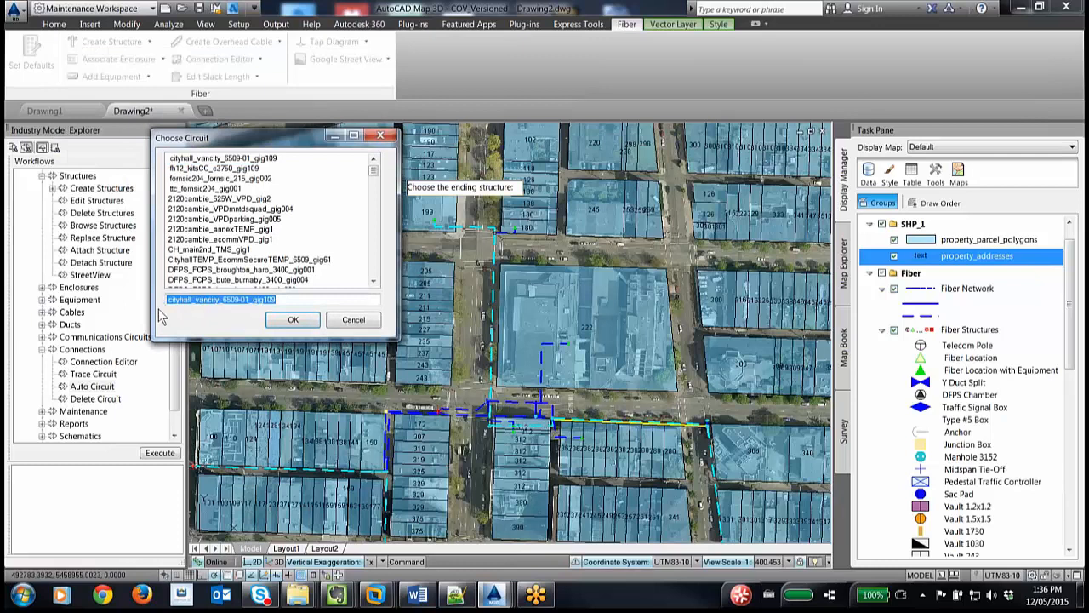
{"action": "type", "text": "180M"}
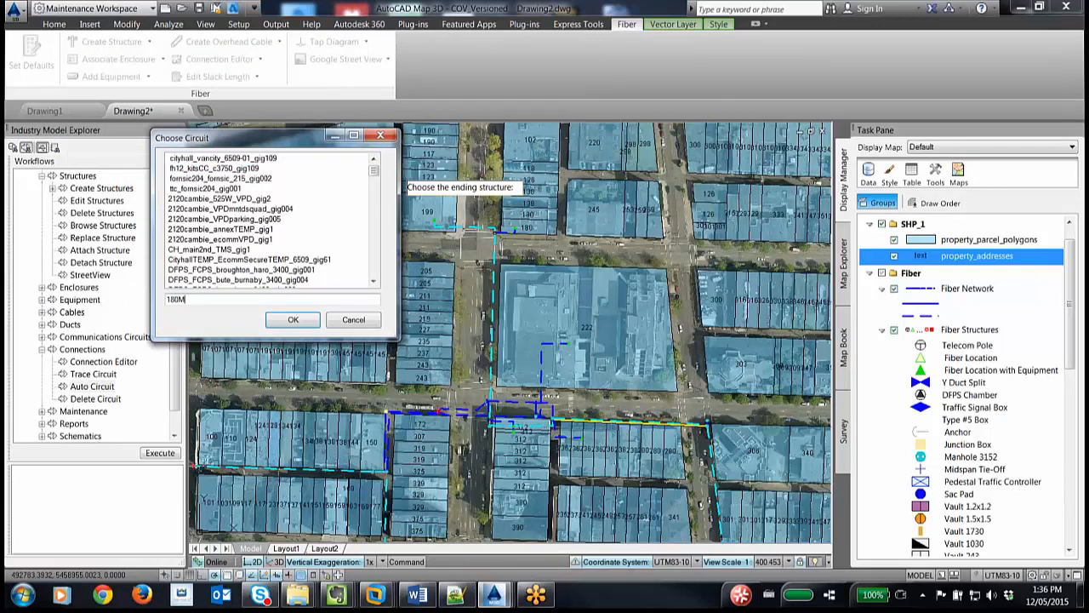
{"action": "type", "text": "ain-VPD_annex_Gig001"}
{"action": "left_click", "coordinate": [291, 321]}
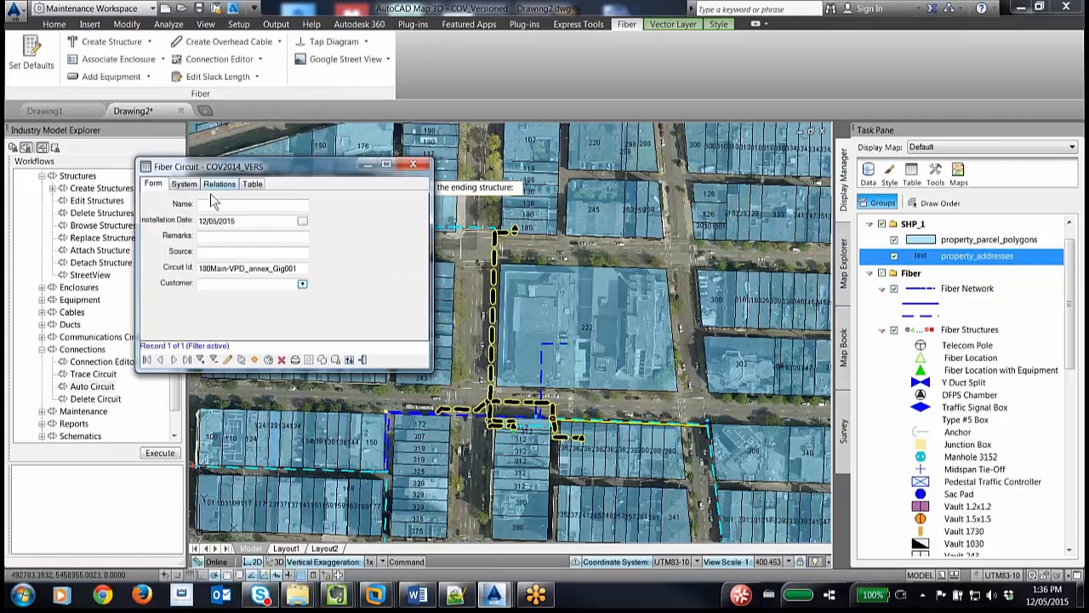
{"action": "left_click", "coordinate": [414, 166]}
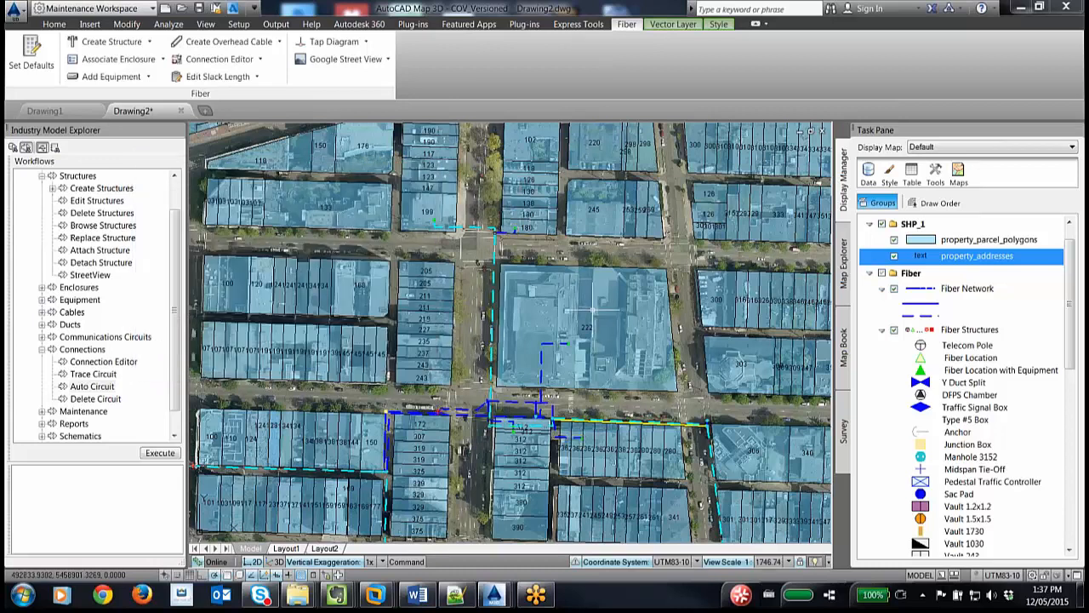
- Run the Trace Circuit workflow on circuit 180Main-VPD_annex_Gig001
{"action": "left_click", "coordinate": [82, 375]}
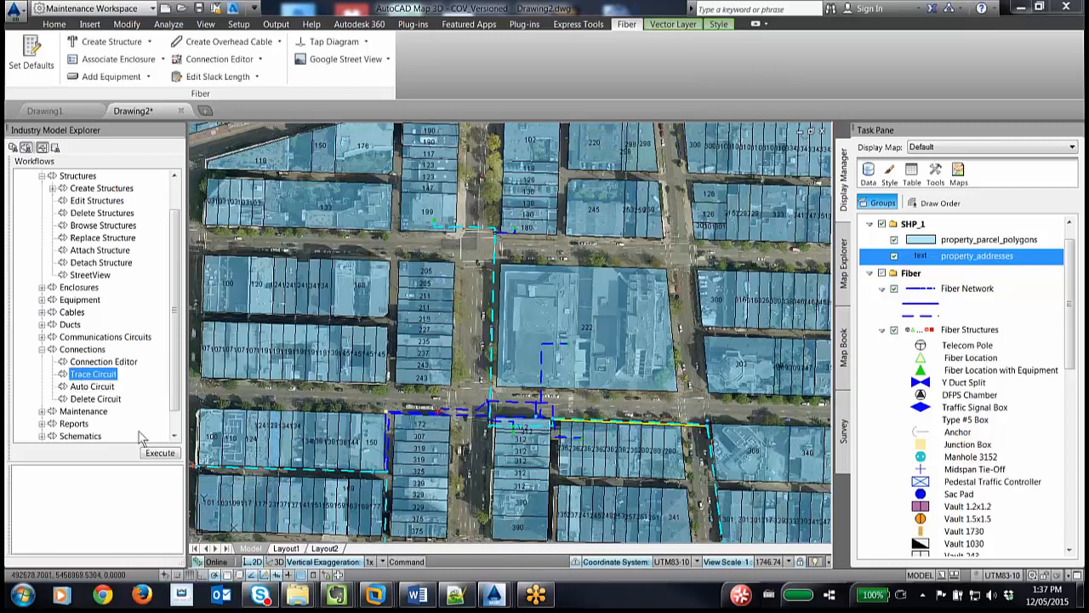
{"action": "left_click", "coordinate": [160, 454]}
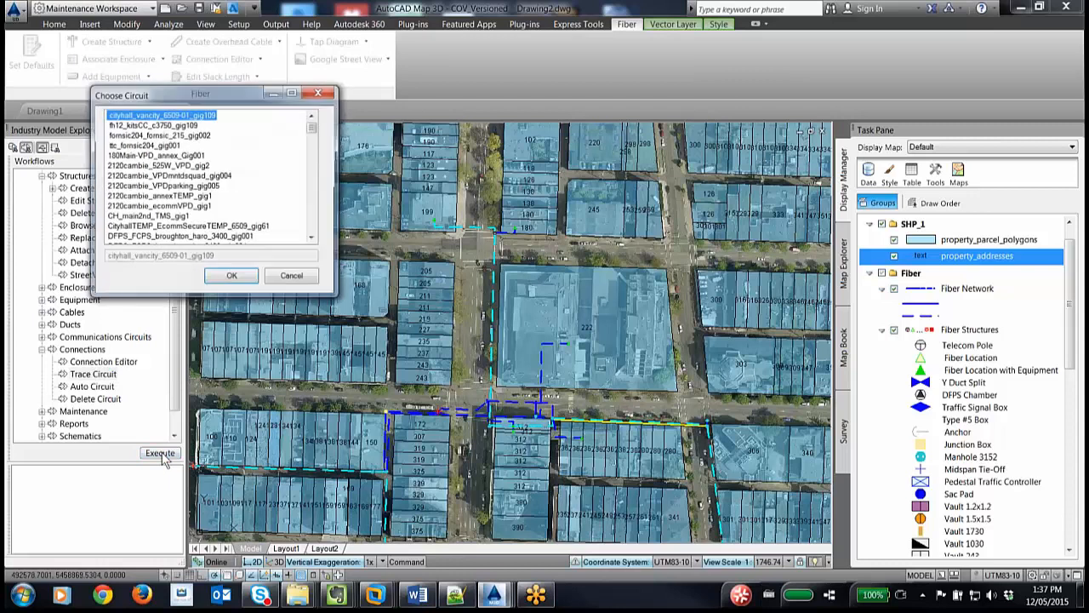
{"action": "left_click", "coordinate": [138, 157]}
{"action": "left_click", "coordinate": [230, 276]}
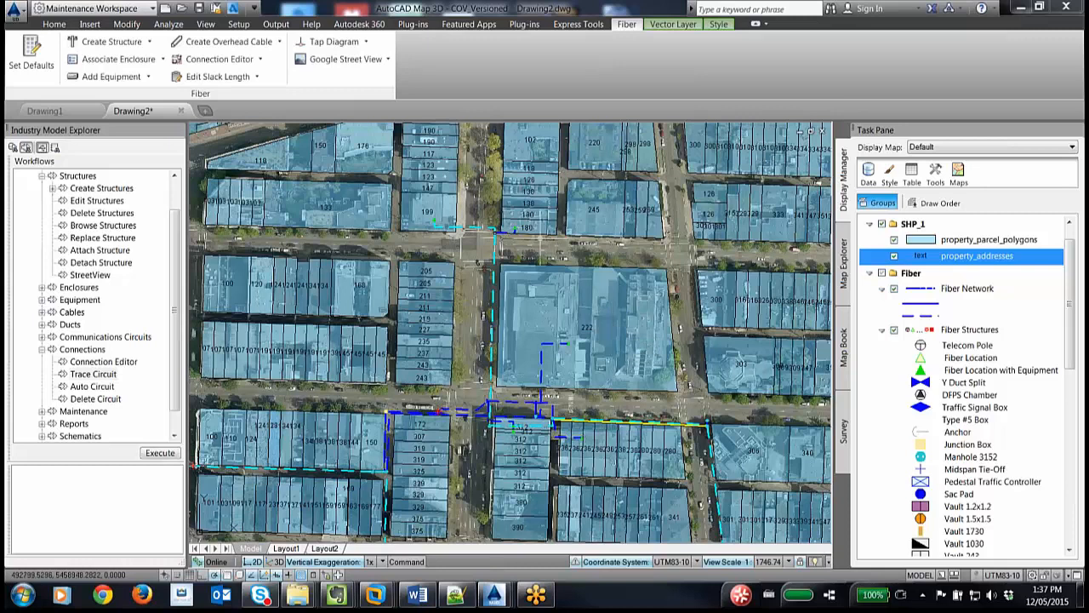
- Open the Connection Editor for the fiber location at 180 Main and move its window clear of the location's map symbol
{"action": "scroll", "coordinate": [494, 229], "scroll_direction": "up", "scroll_amount": 5}
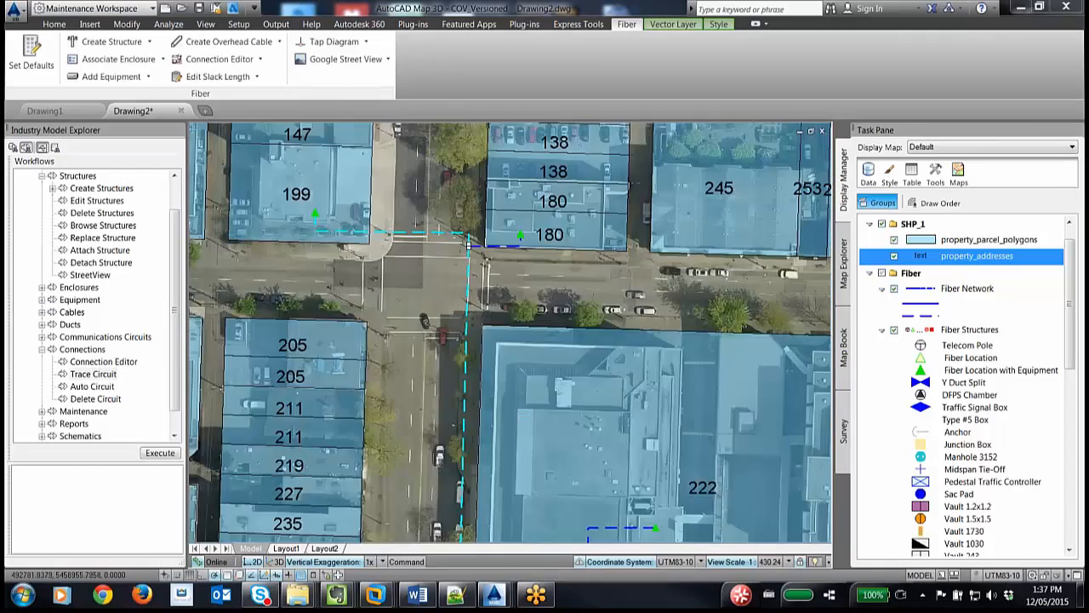
{"action": "scroll", "coordinate": [511, 229], "scroll_direction": "up", "scroll_amount": 3}
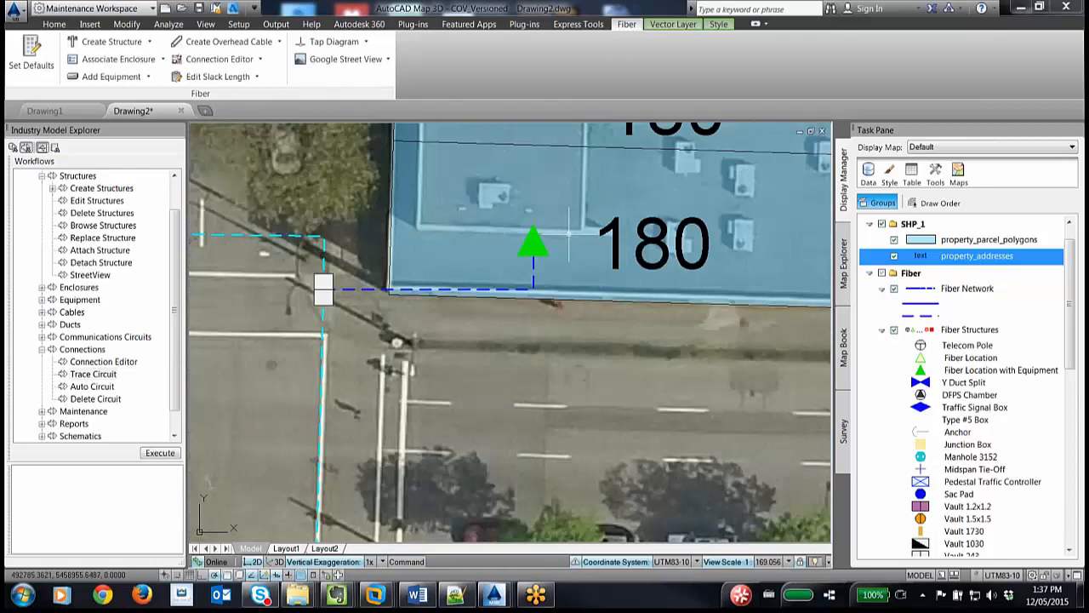
{"action": "left_click", "coordinate": [528, 244]}
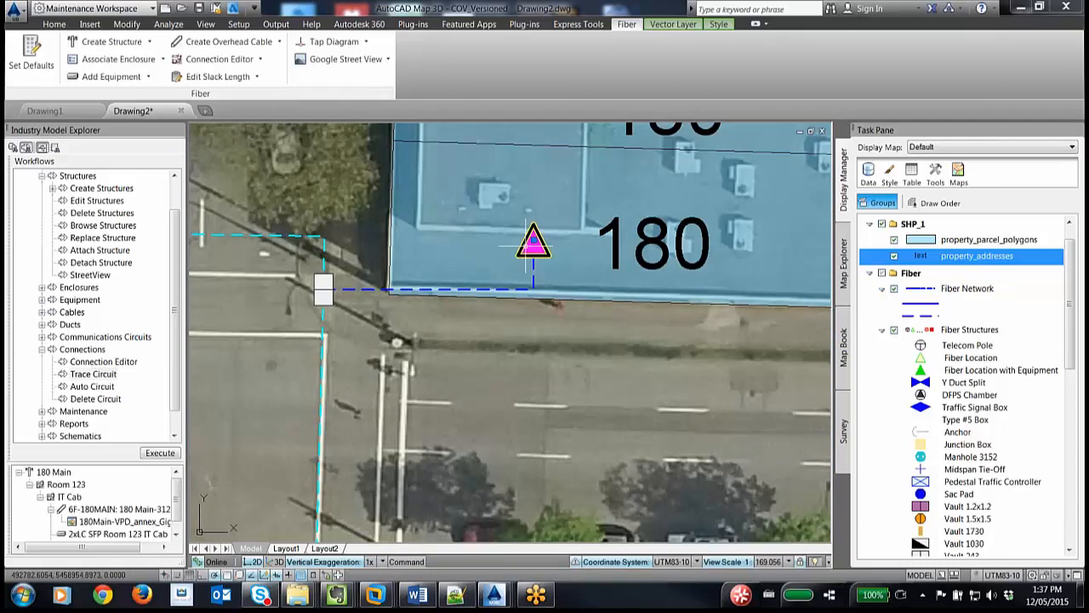
{"action": "left_click", "coordinate": [201, 60]}
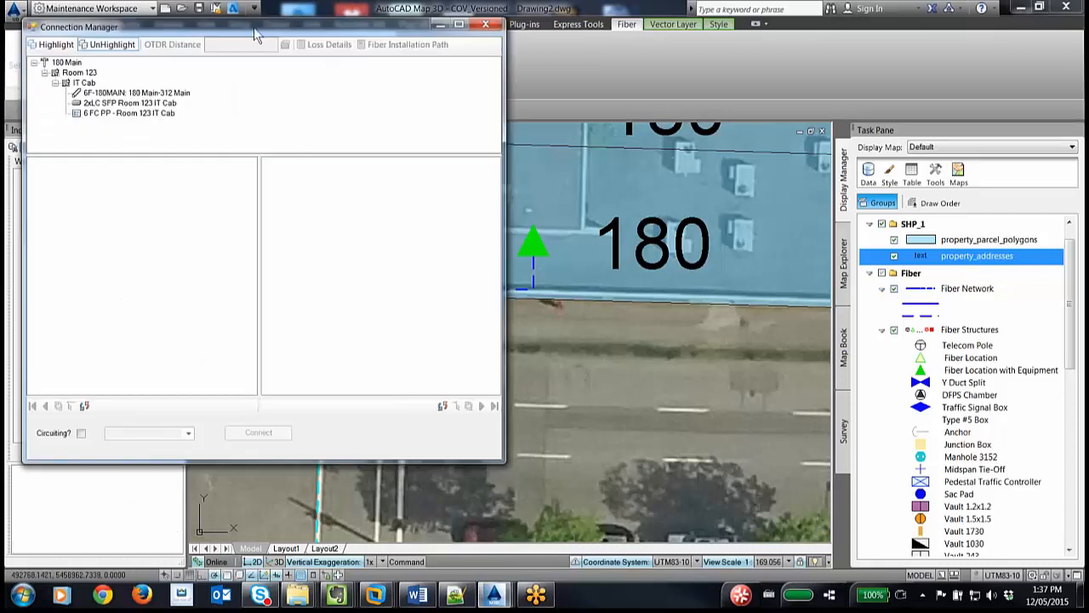
{"action": "left_click_drag", "start_coordinate": [259, 32], "coordinate": [783, 46]}
{"action": "mouse_move", "coordinate": [784, 42]}
{"action": "left_mouse_down"}
{"action": "mouse_move", "coordinate": [770, 42]}
{"action": "mouse_move", "coordinate": [789, 37]}
{"action": "mouse_move", "coordinate": [797, 47]}
{"action": "left_mouse_up"}
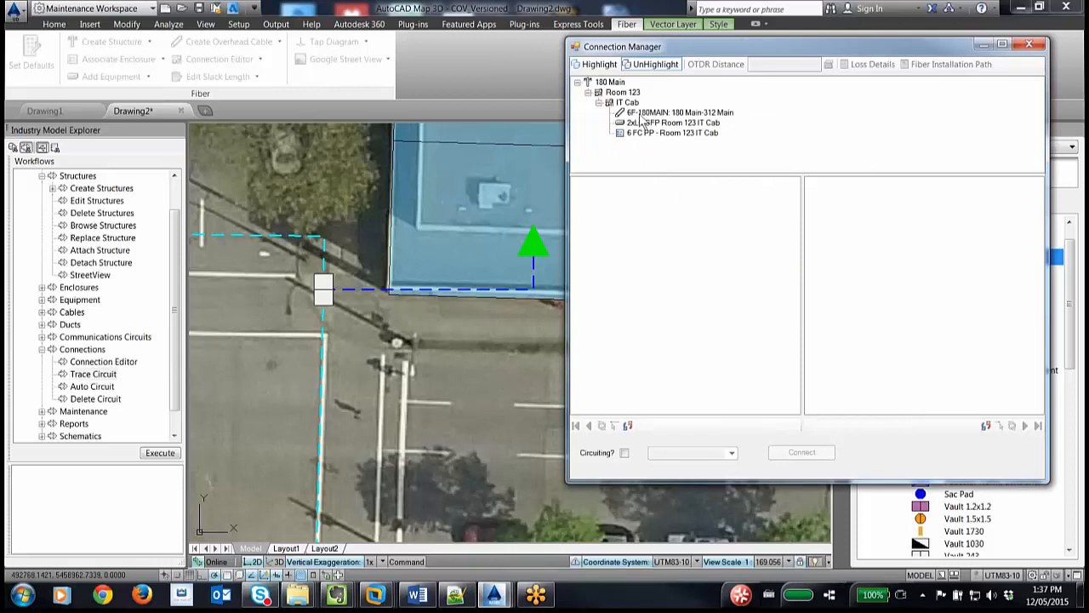
- Load cable 6F-180MAIN as the first connection side and check where its Blue Fiber 1 and spare fibers lead
{"action": "mouse_move", "coordinate": [641, 122]}
{"action": "left_click", "coordinate": [658, 114]}
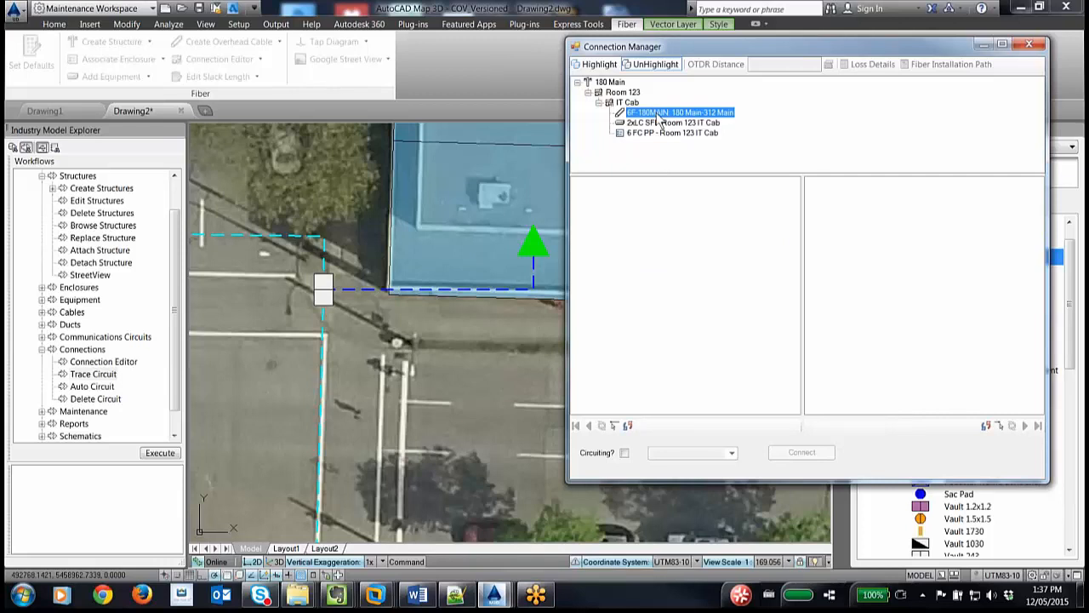
{"action": "left_click", "coordinate": [614, 426]}
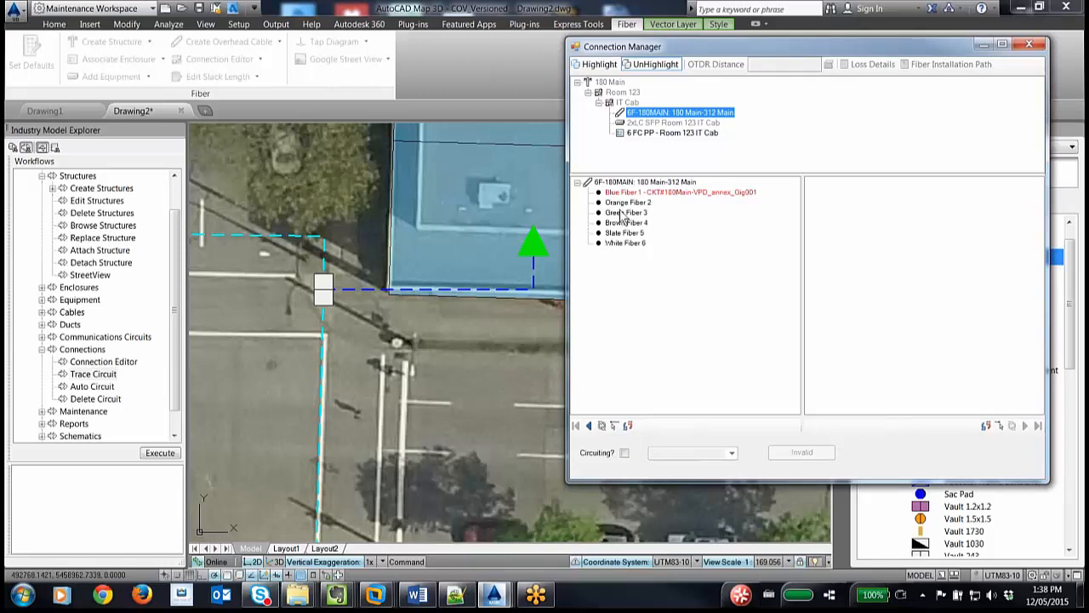
{"action": "mouse_move", "coordinate": [620, 207]}
{"action": "mouse_move", "coordinate": [655, 195]}
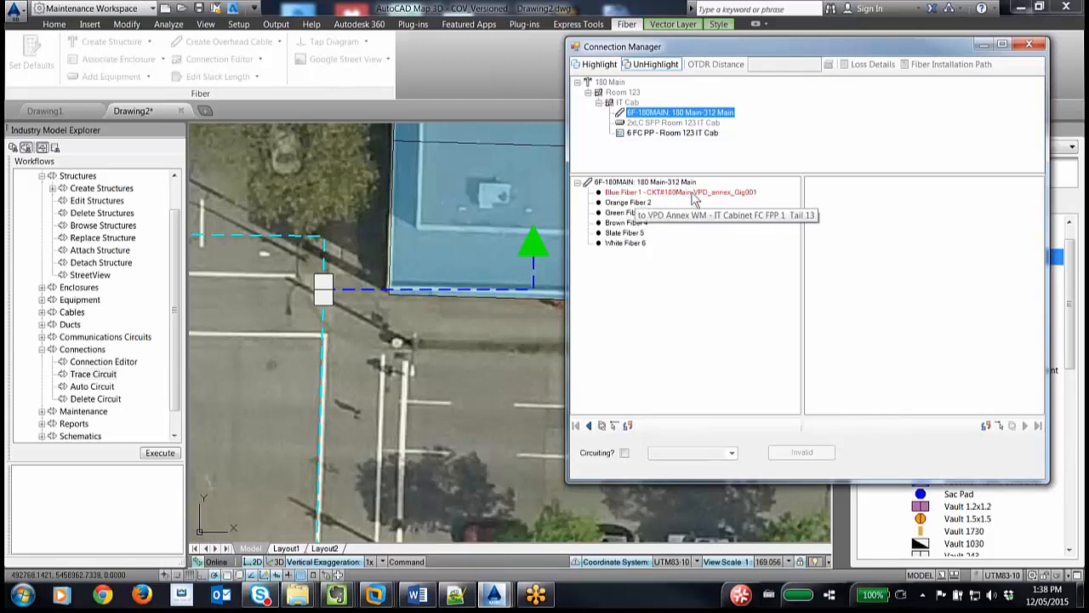
{"action": "left_click", "coordinate": [694, 194]}
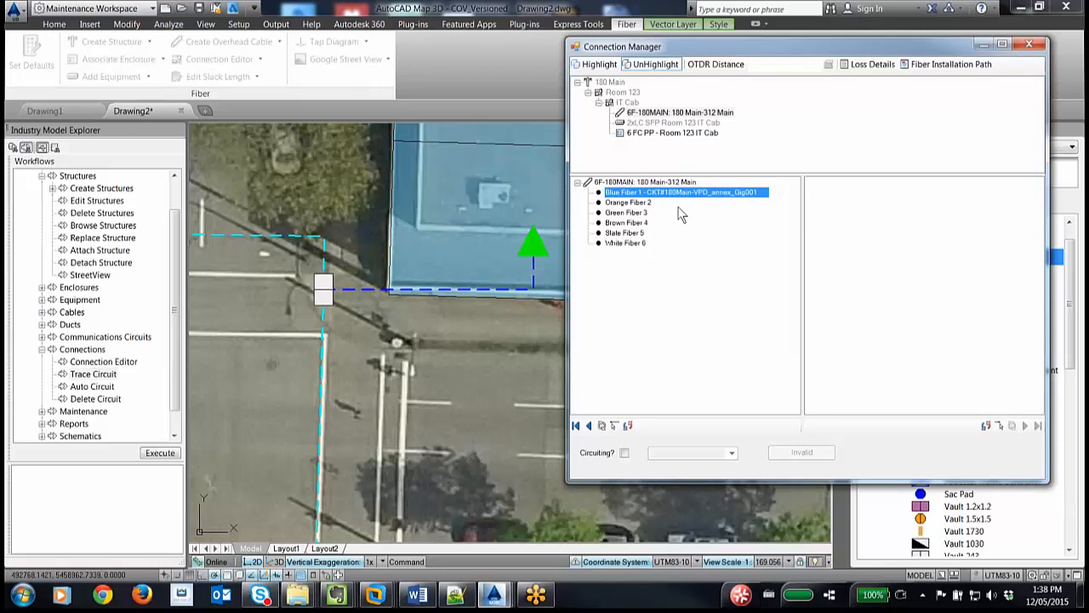
{"action": "left_click", "coordinate": [619, 201]}
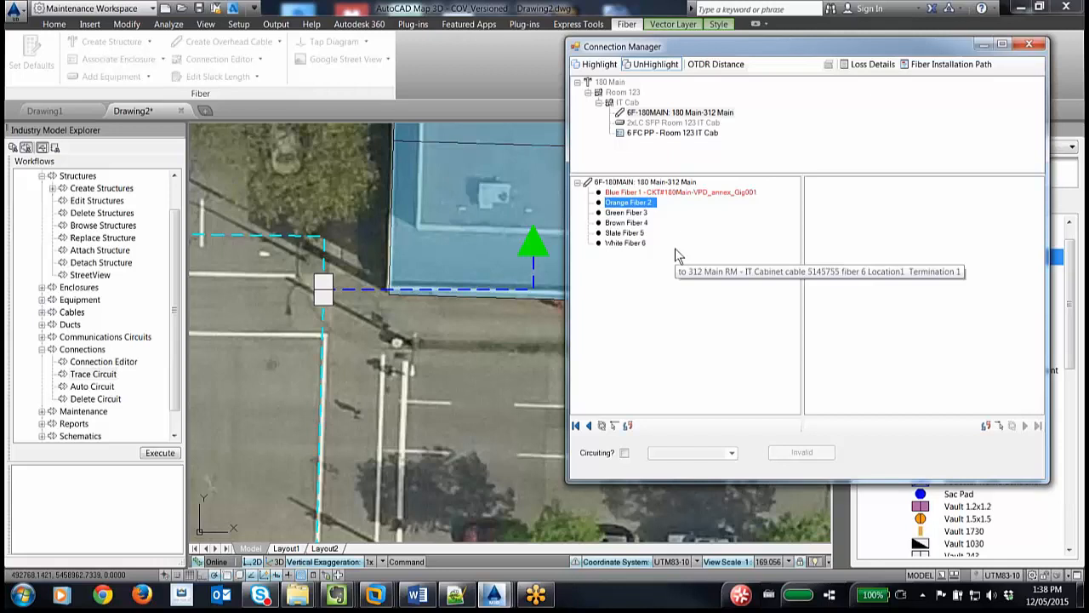
{"action": "left_click", "coordinate": [672, 194]}
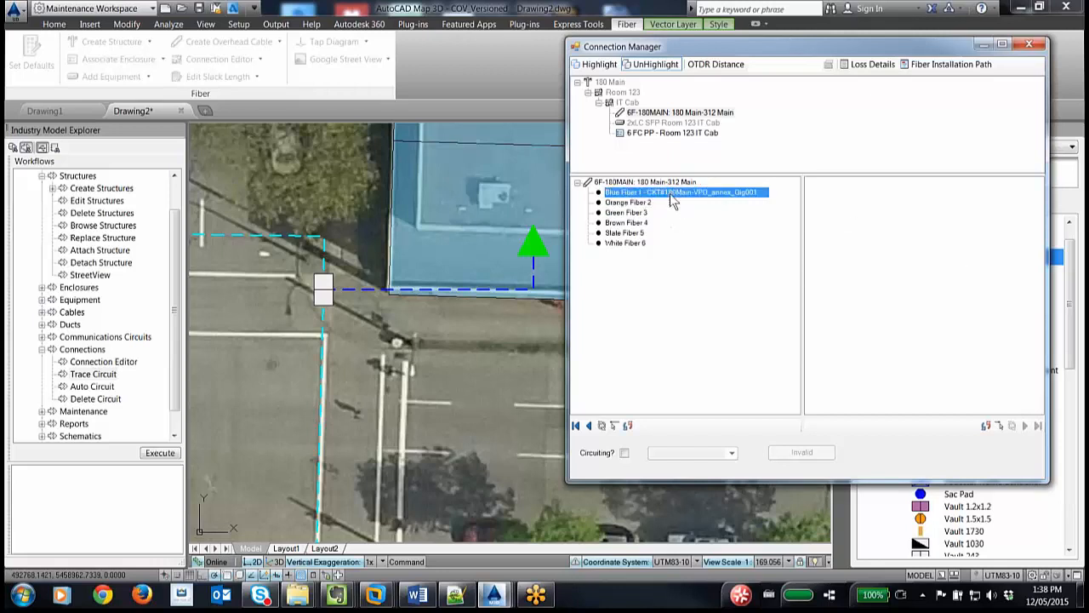
- Connect Blue Fiber 1 to Tail 1 of the 6 FC PP patch panel with circuiting enabled, using the existing circuit 180Main-VPD_annex_Gig001
{"action": "left_click", "coordinate": [643, 135]}
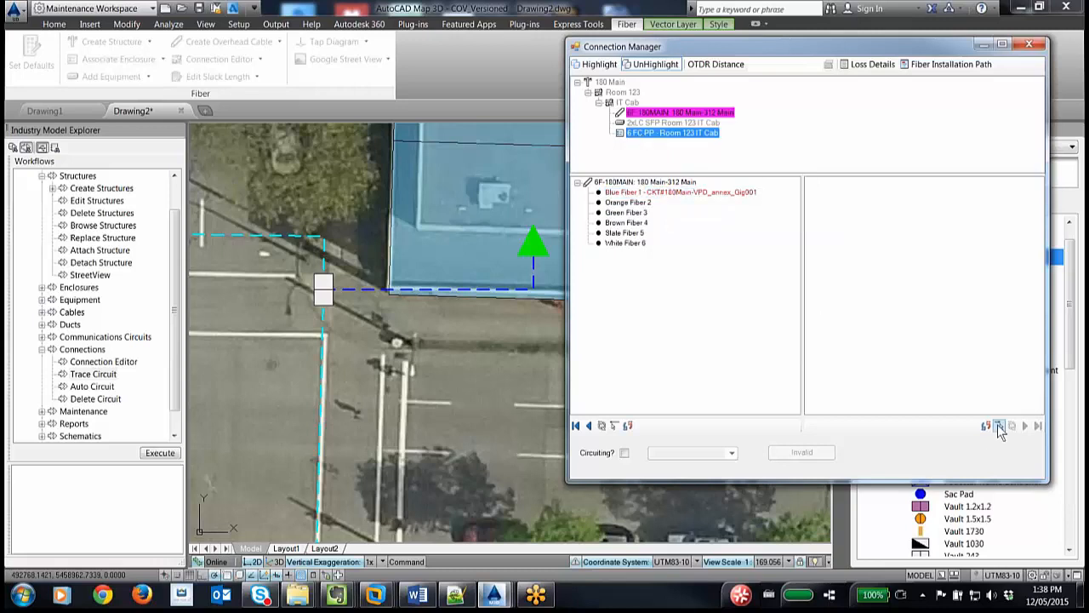
{"action": "left_click", "coordinate": [1001, 426]}
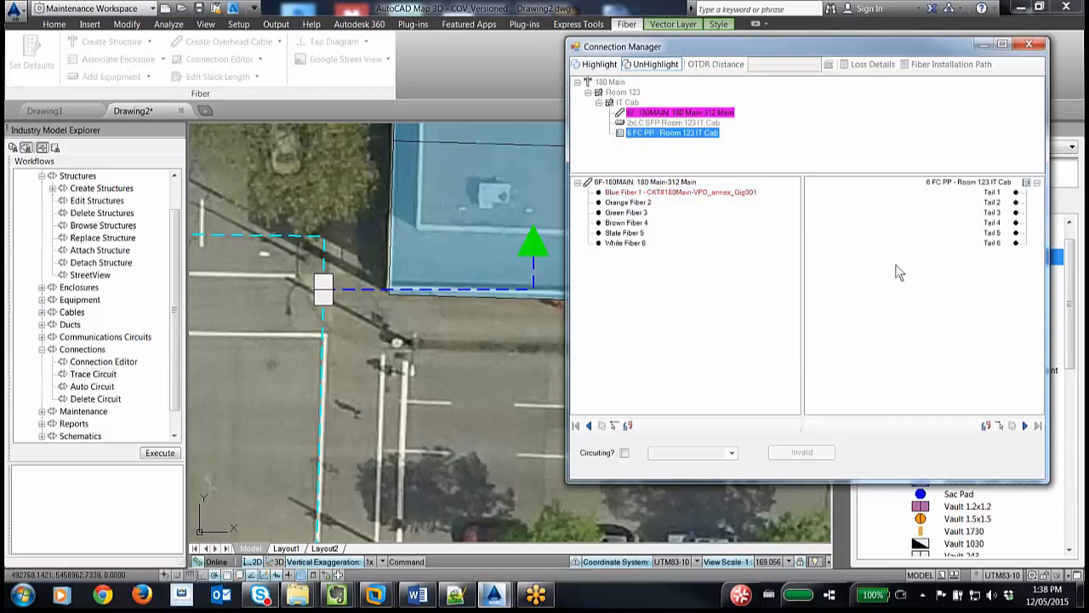
{"action": "left_click", "coordinate": [740, 193]}
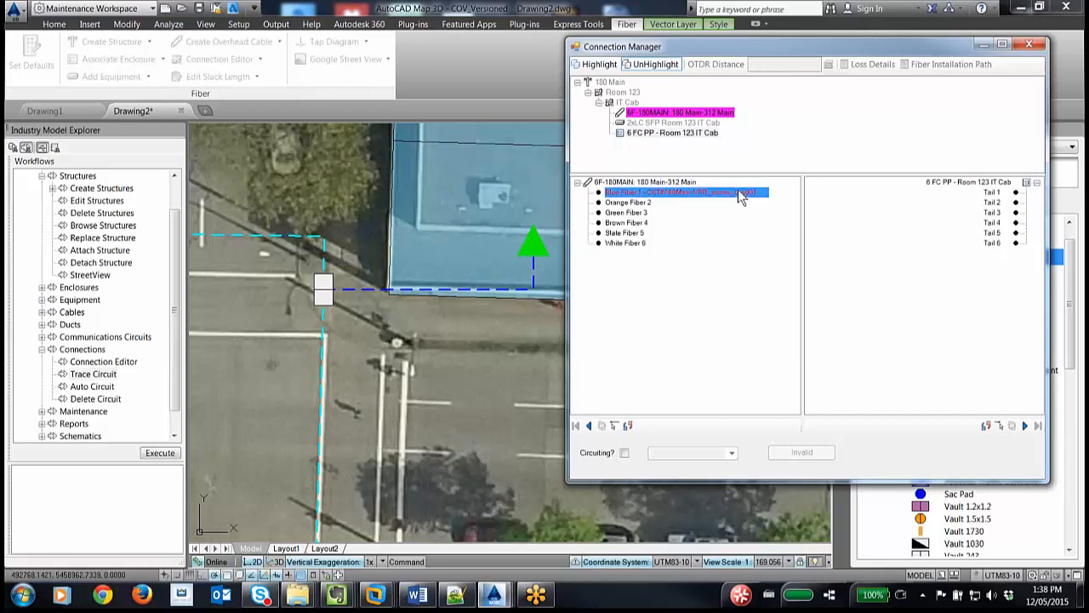
{"action": "left_click", "coordinate": [996, 193]}
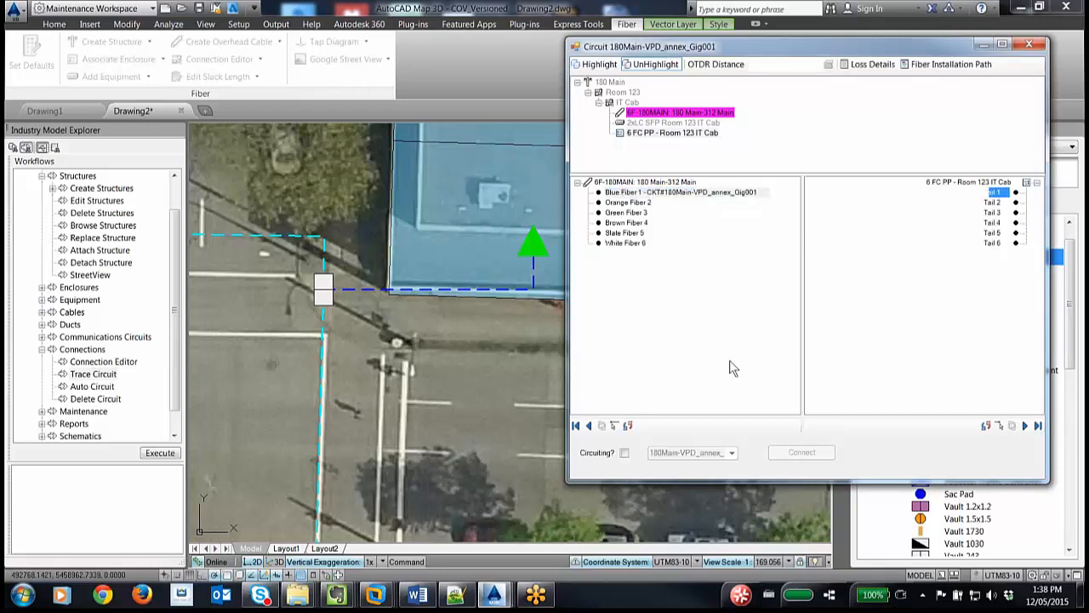
{"action": "left_click", "coordinate": [624, 453]}
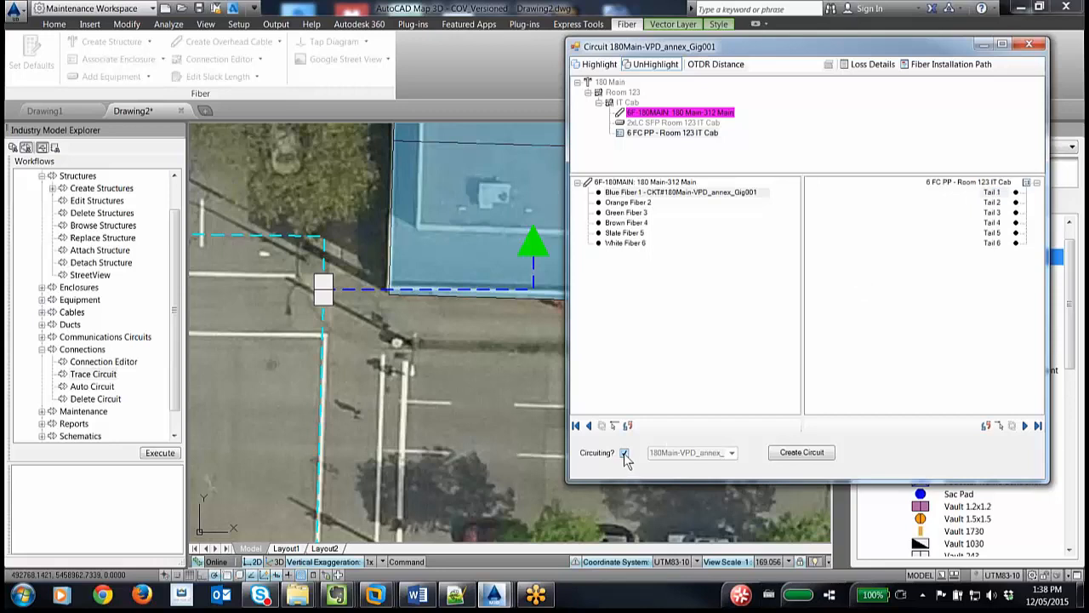
{"action": "left_click", "coordinate": [800, 451]}
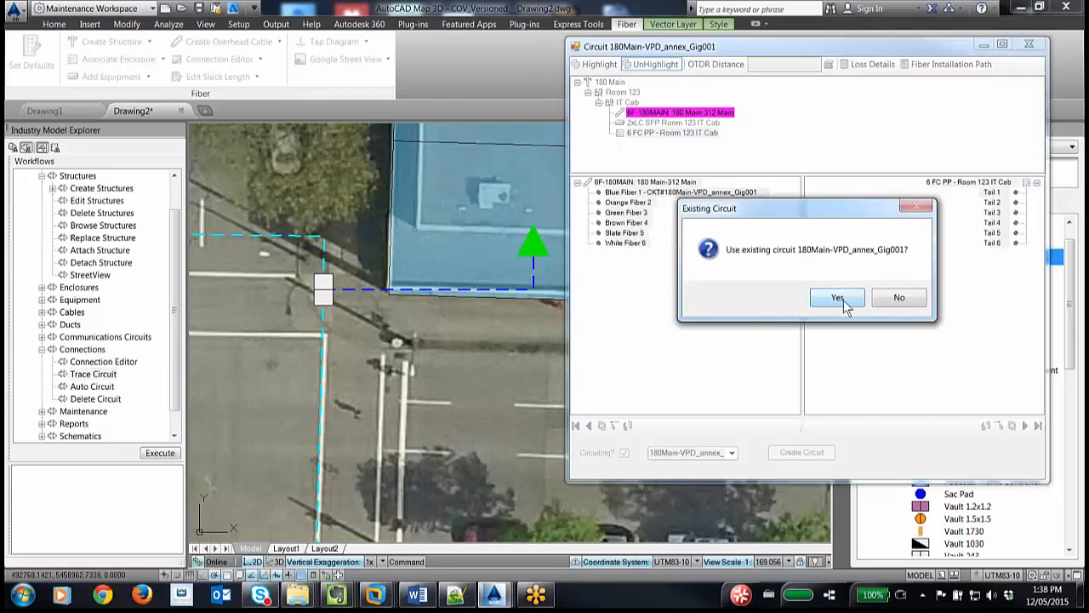
{"action": "left_click", "coordinate": [838, 297]}
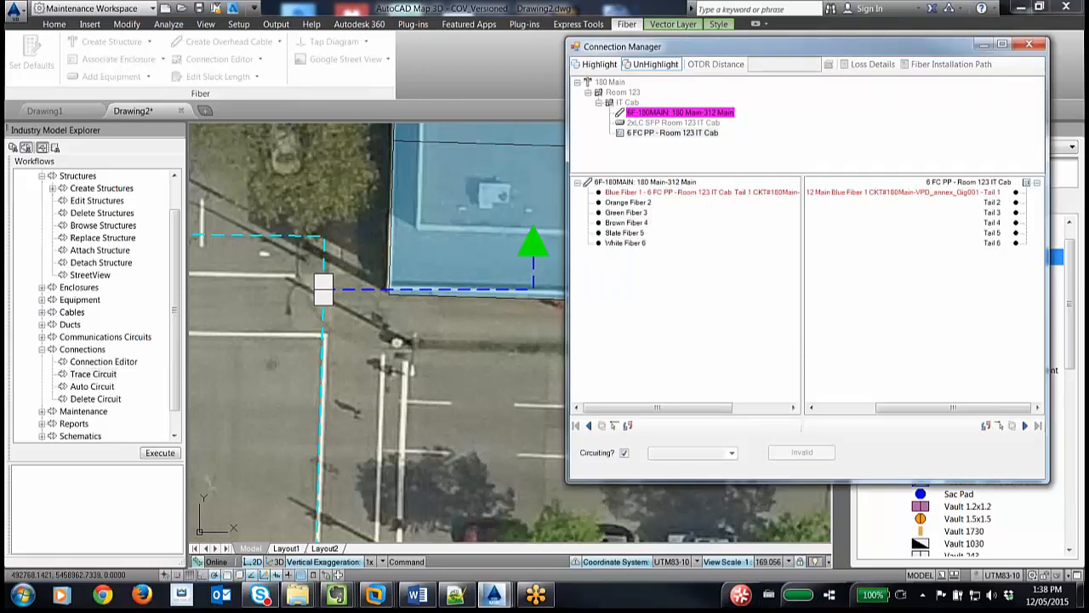
- Follow the circuited Tail 1 through the 6 FC PP patch panel and select Jack 1 on its jack side
{"action": "left_click", "coordinate": [874, 192]}
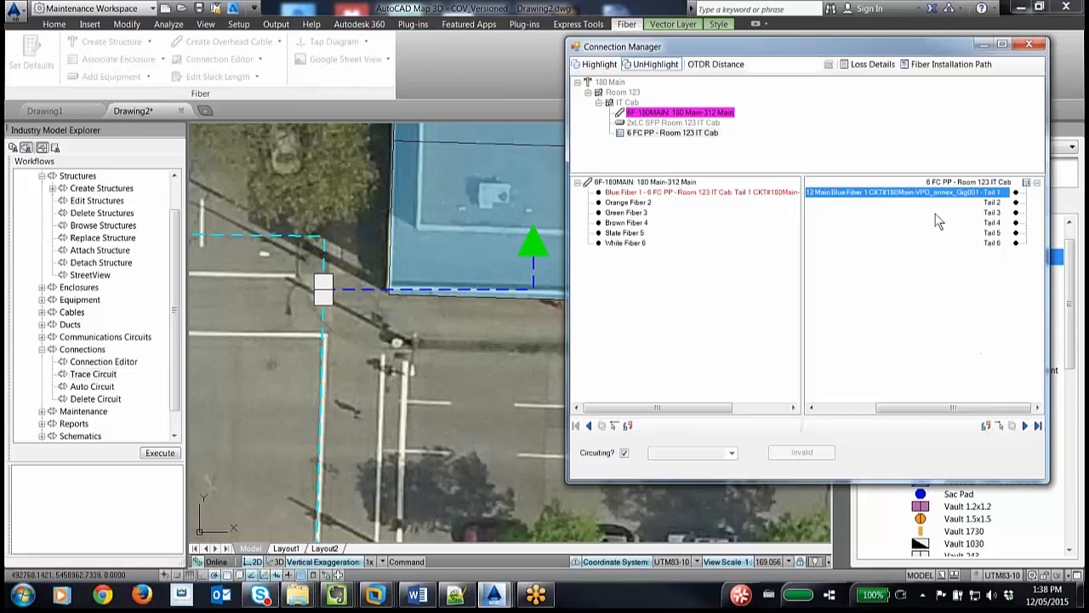
{"action": "left_click", "coordinate": [1024, 426]}
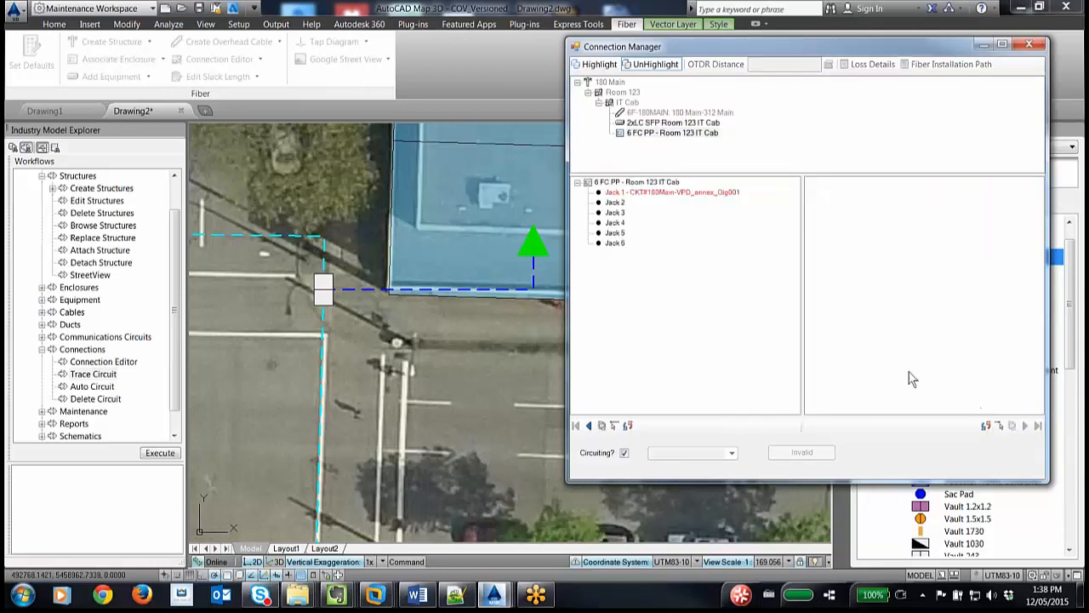
{"action": "left_click", "coordinate": [667, 194]}
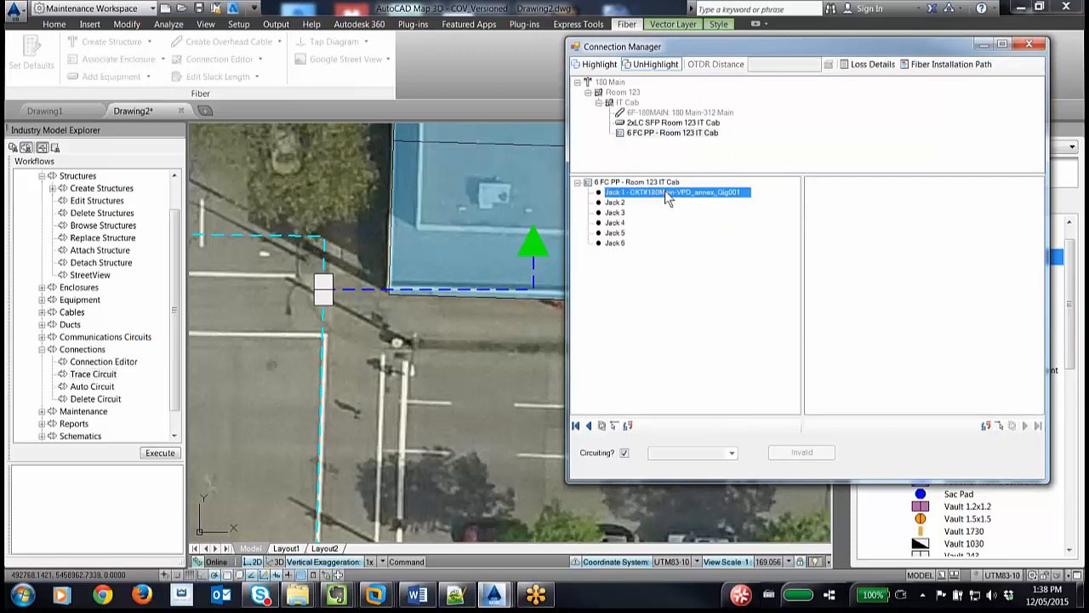
- Connect Jack 1 of the 6 FC PP to Termination 1 of 2xLC SFP Room 123 IT Cab, creating the circuit under 180Main-VPD_annex_Gig001
{"action": "left_click", "coordinate": [654, 133]}
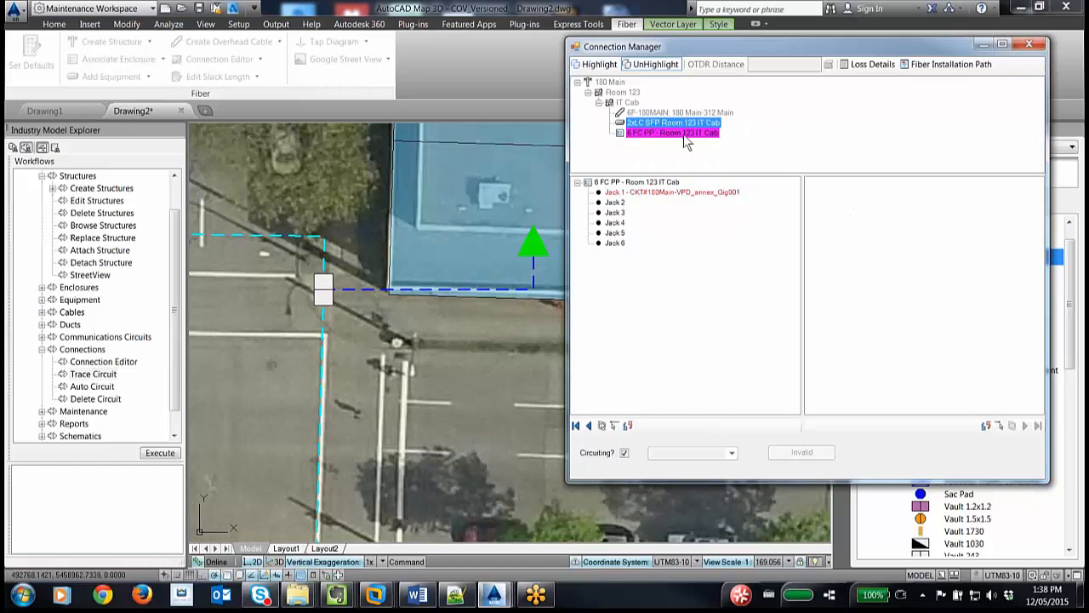
{"action": "left_click", "coordinate": [985, 424]}
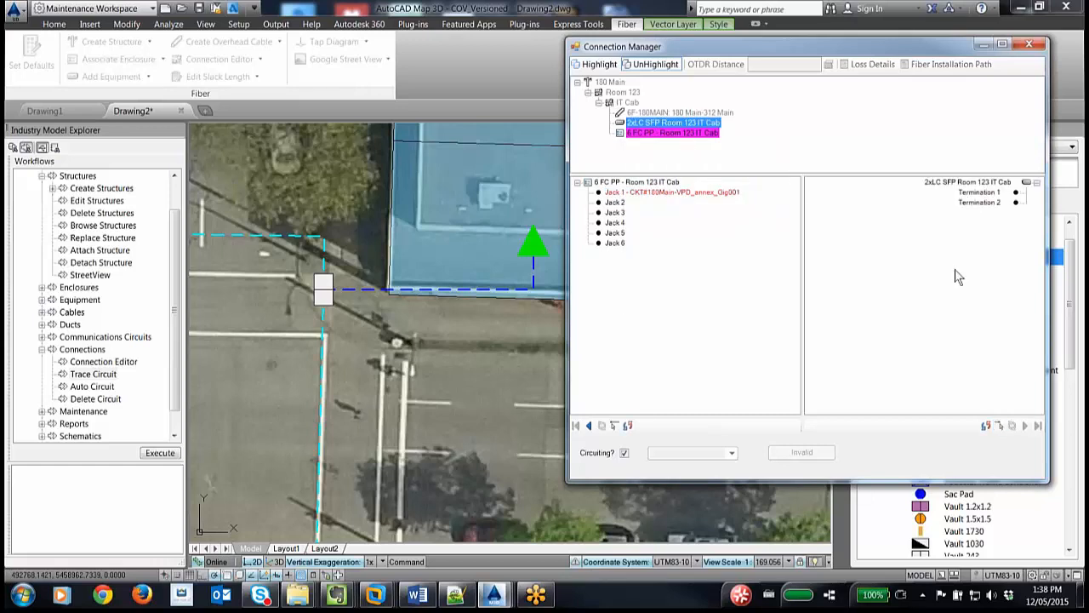
{"action": "left_click", "coordinate": [977, 194]}
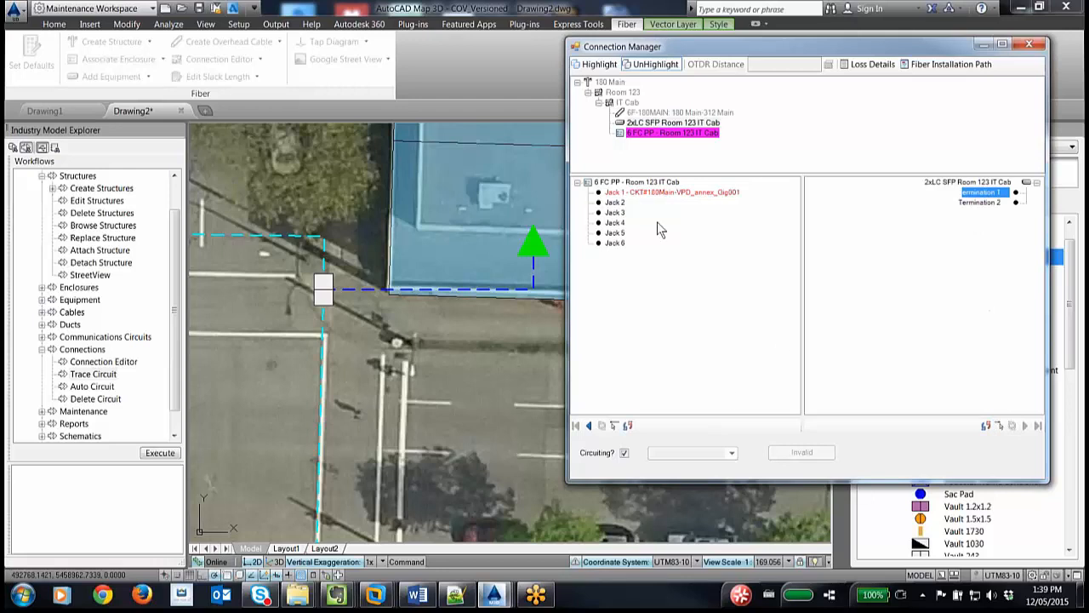
{"action": "left_click", "coordinate": [657, 193]}
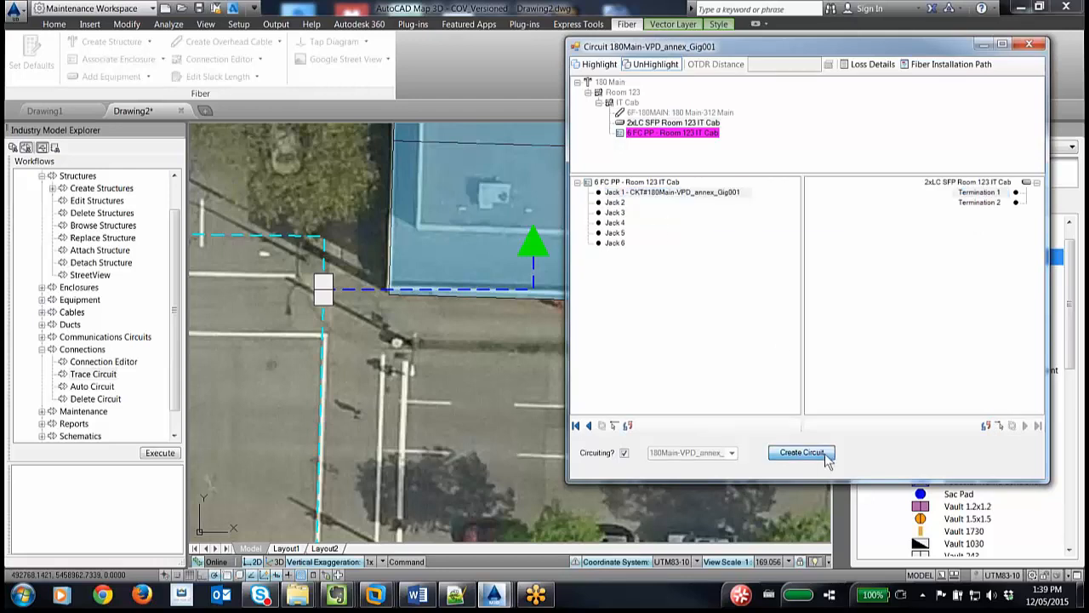
{"action": "left_click", "coordinate": [802, 452]}
{"action": "left_click", "coordinate": [835, 302]}
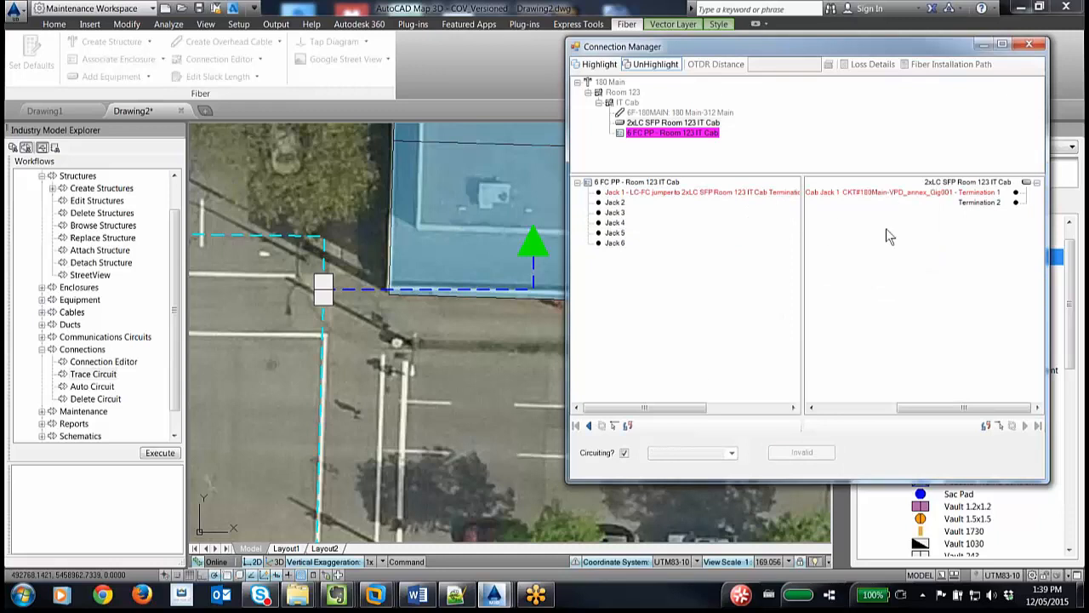
- Trace the circuit back through 312 Main and follow Blue Fiber 49 of cable FCOV-144F-176 to the end of the fiber at VPD Annex
{"action": "left_click", "coordinate": [590, 428]}
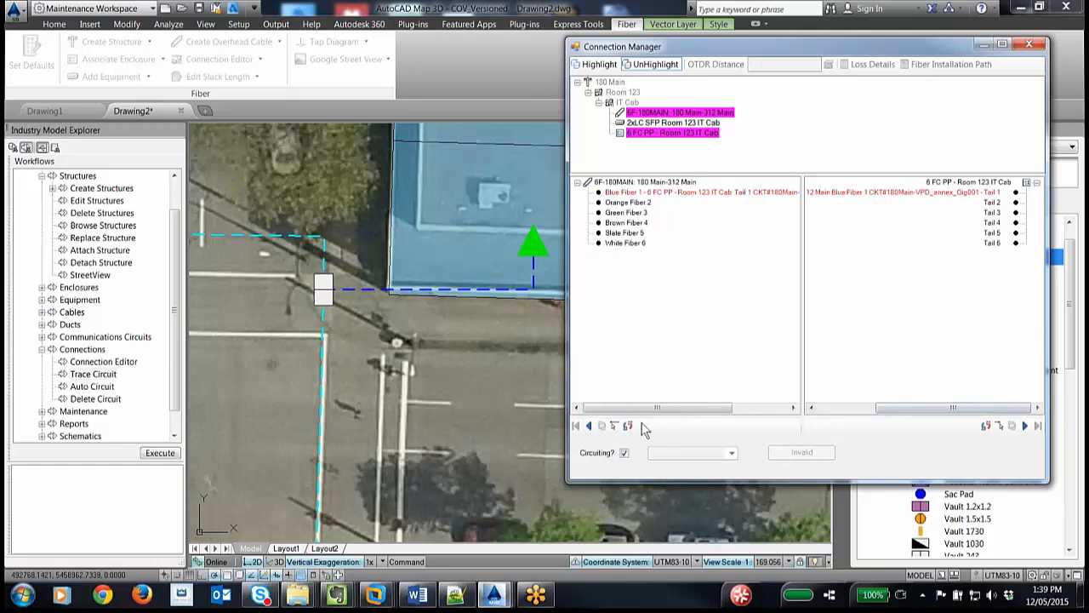
{"action": "left_click", "coordinate": [589, 428]}
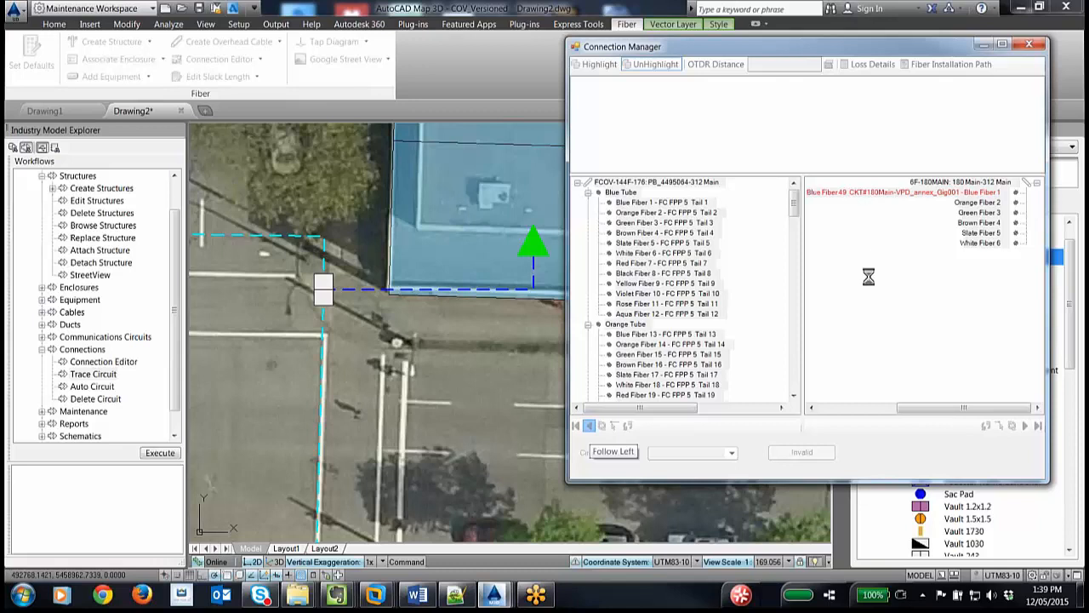
{"action": "left_click", "coordinate": [878, 192]}
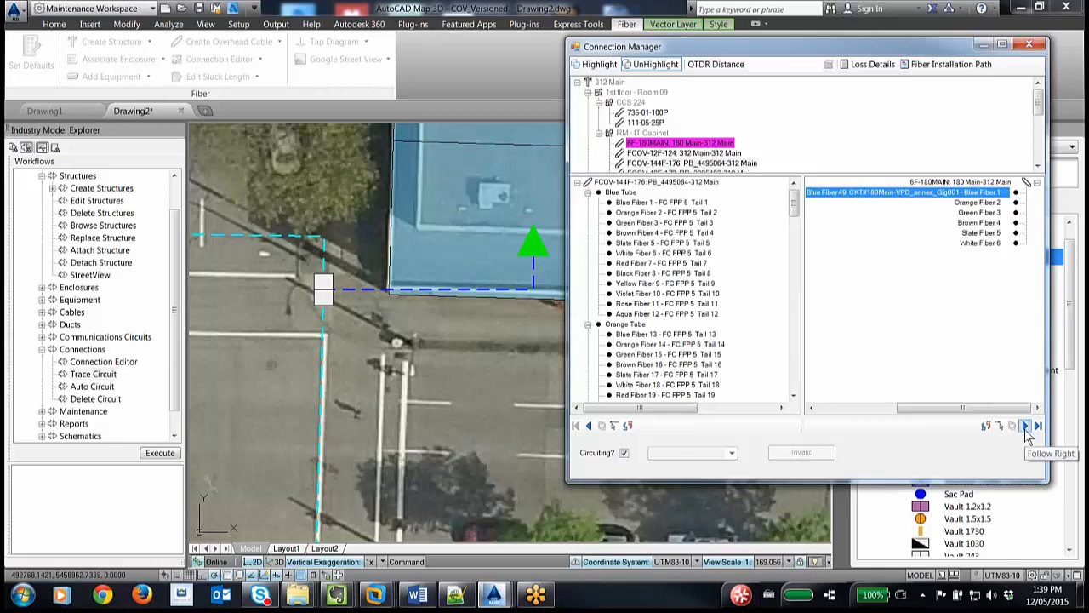
{"action": "left_click_drag", "start_coordinate": [796, 211], "coordinate": [798, 272]}
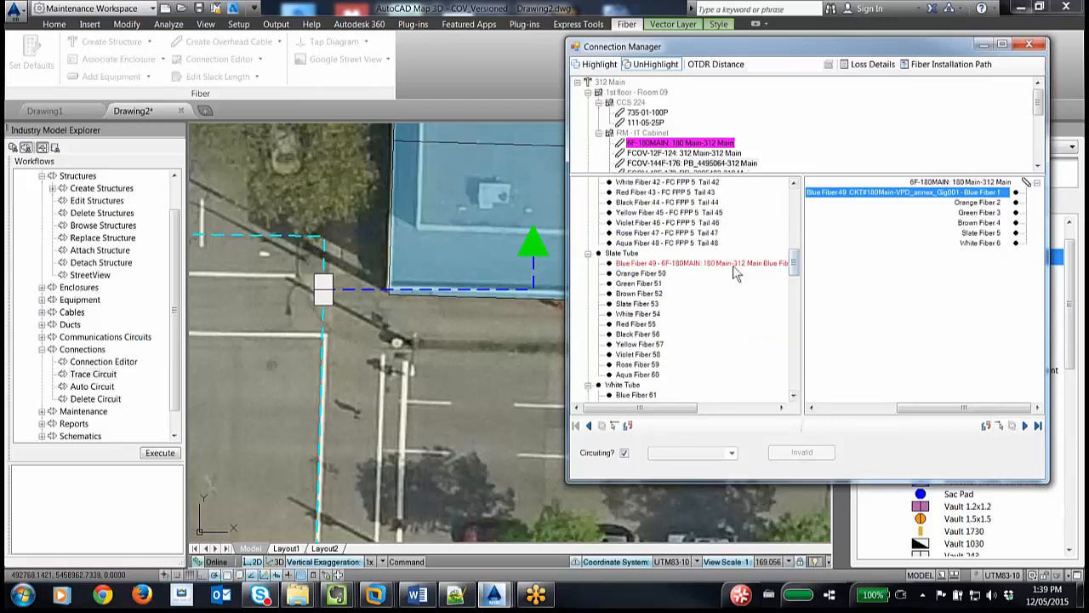
{"action": "mouse_move", "coordinate": [731, 266]}
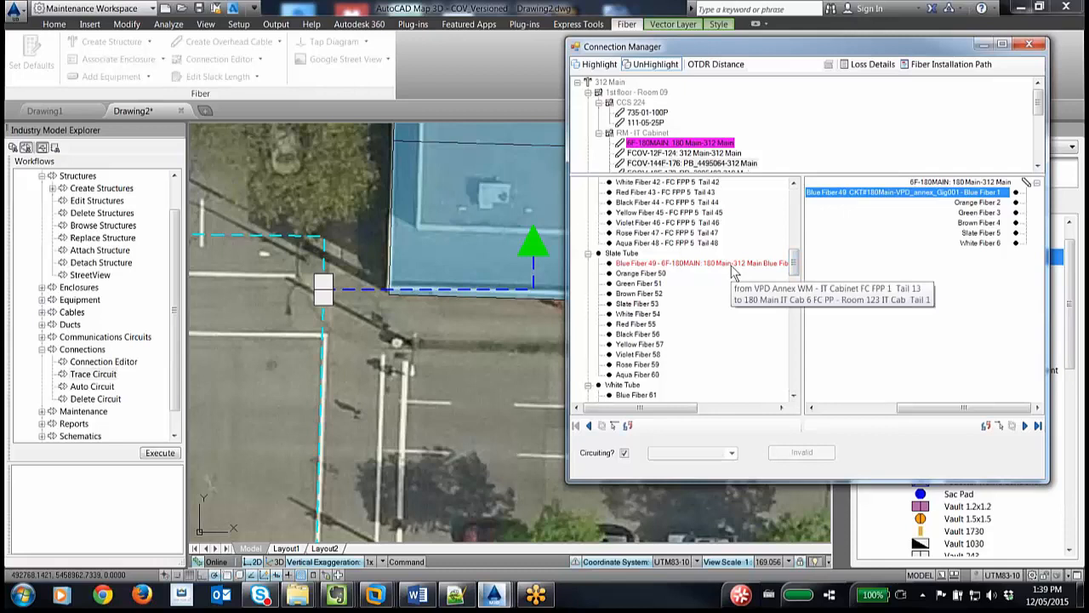
{"action": "left_click", "coordinate": [731, 265]}
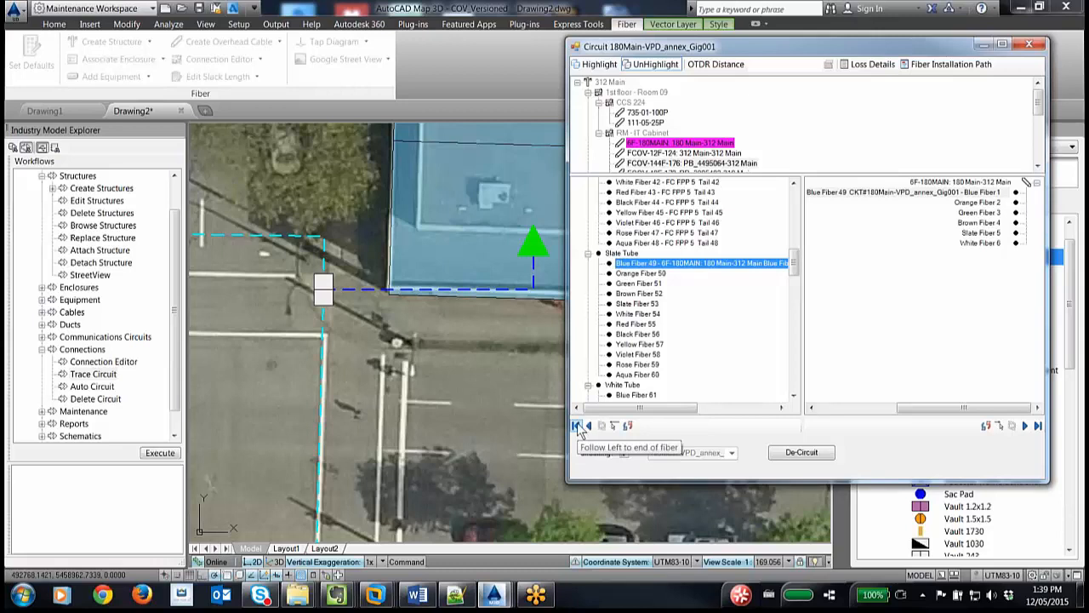
{"action": "left_click", "coordinate": [578, 425]}
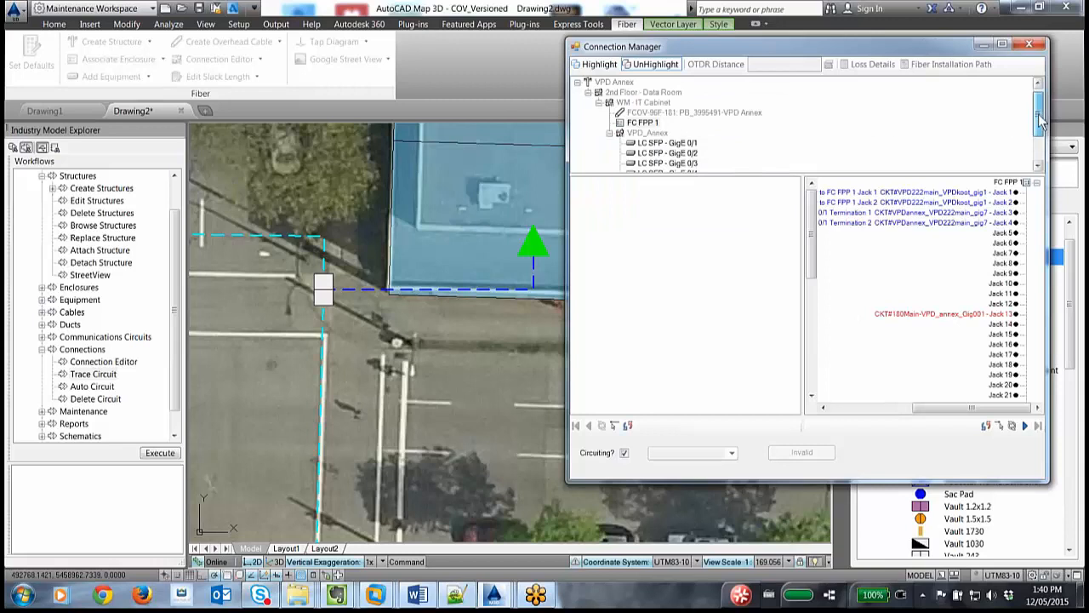
- Connect Termination 1 of LC SFP - GigE 0/8 to Jack 13 of FC FPP 1 on circuit 180Main-VPD_annex_Gig001, and close the Connection Manager
{"action": "scroll", "coordinate": [1034, 115], "scroll_direction": "down", "scroll_amount": 1}
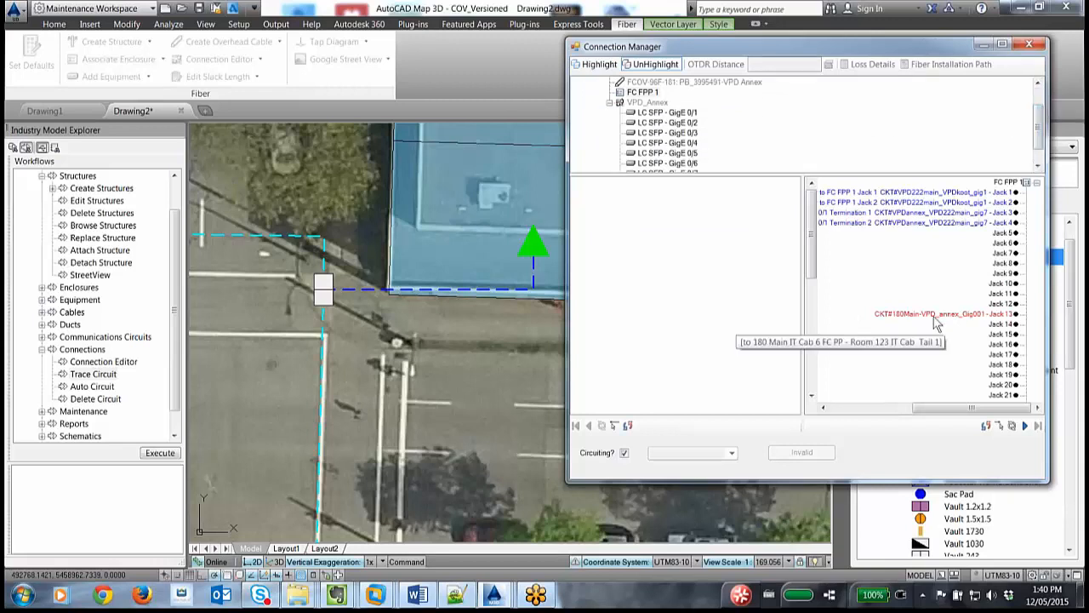
{"action": "mouse_move", "coordinate": [923, 314]}
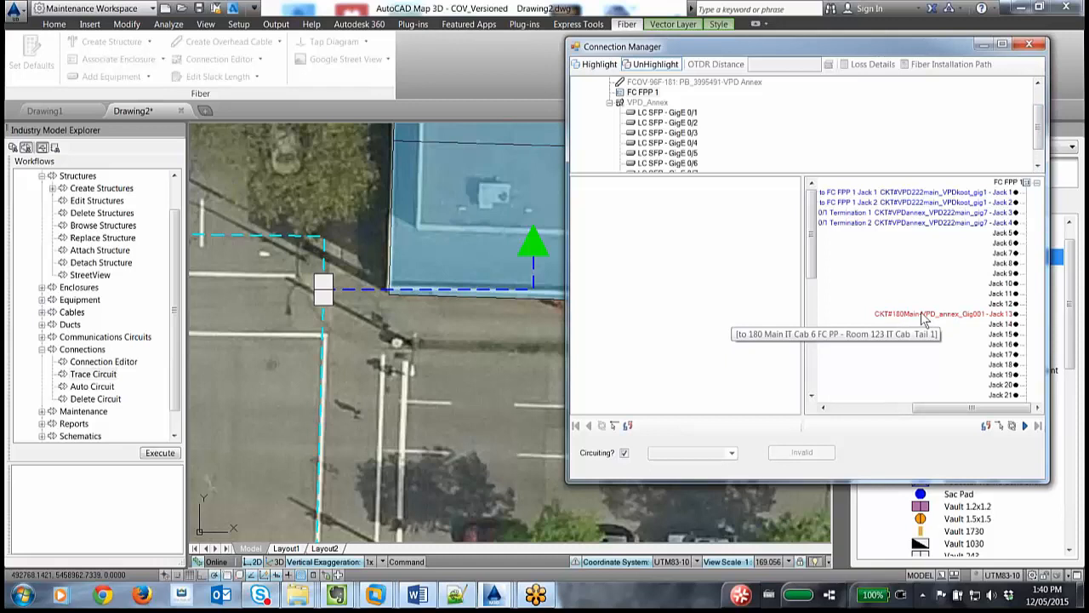
{"action": "left_click", "coordinate": [925, 317]}
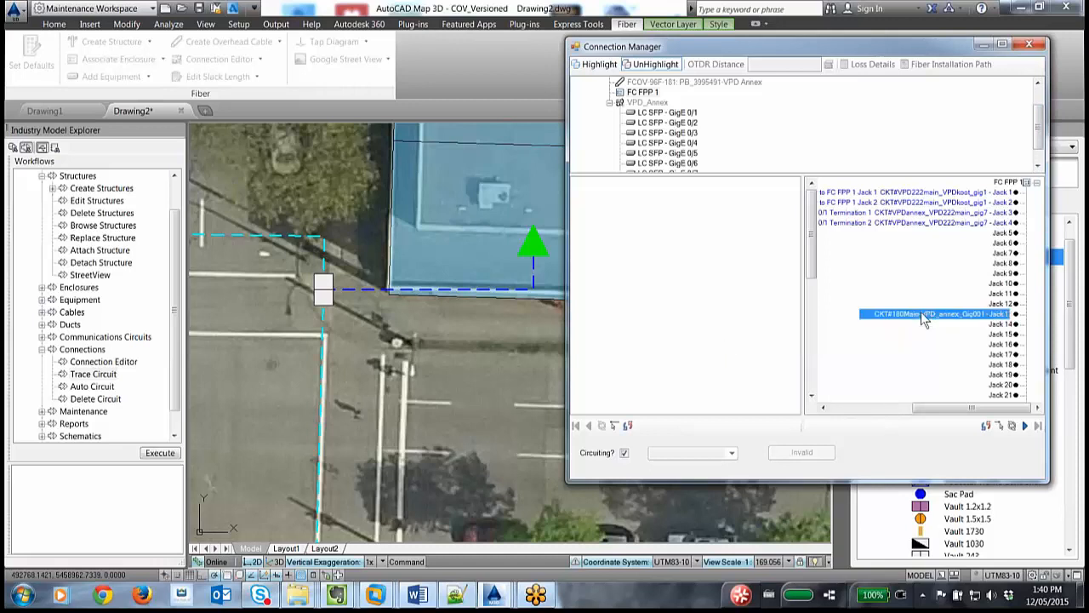
{"action": "scroll", "coordinate": [1040, 132], "scroll_direction": "down", "scroll_amount": 1}
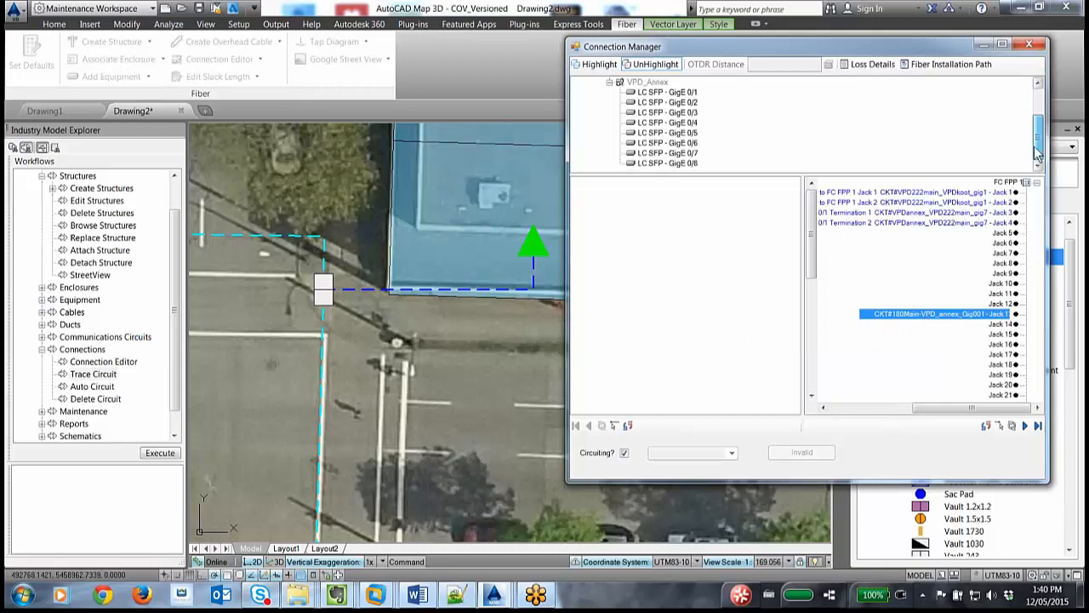
{"action": "left_click", "coordinate": [663, 164]}
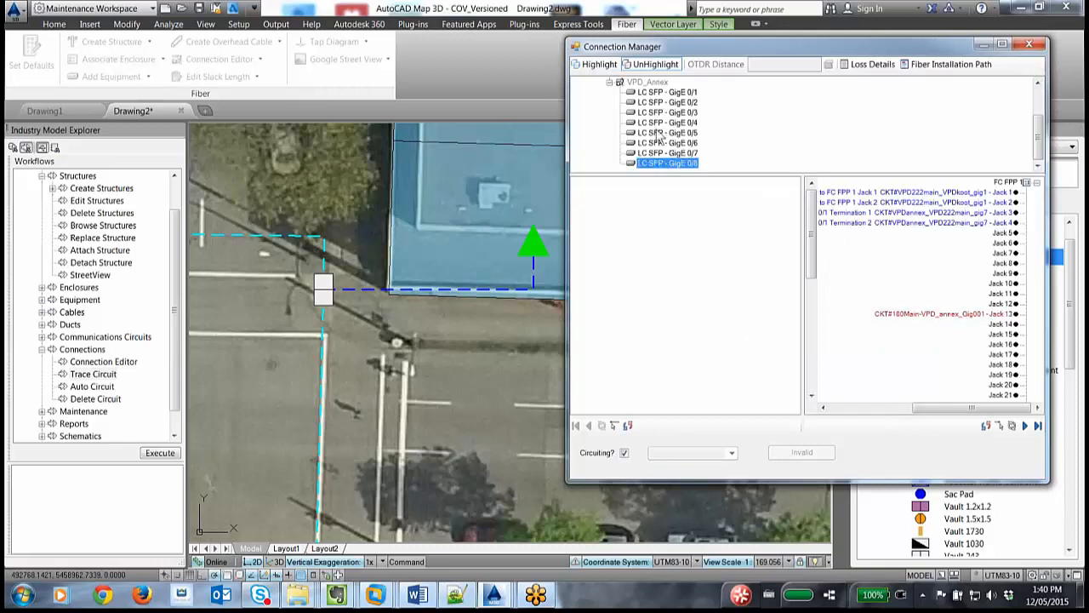
{"action": "left_click", "coordinate": [627, 426]}
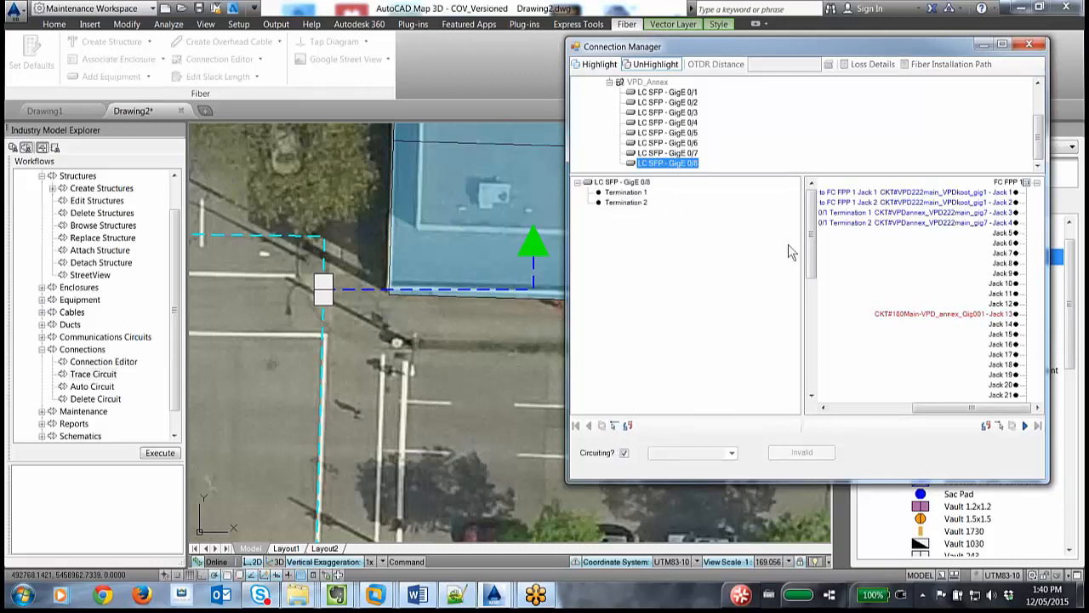
{"action": "left_click", "coordinate": [622, 195]}
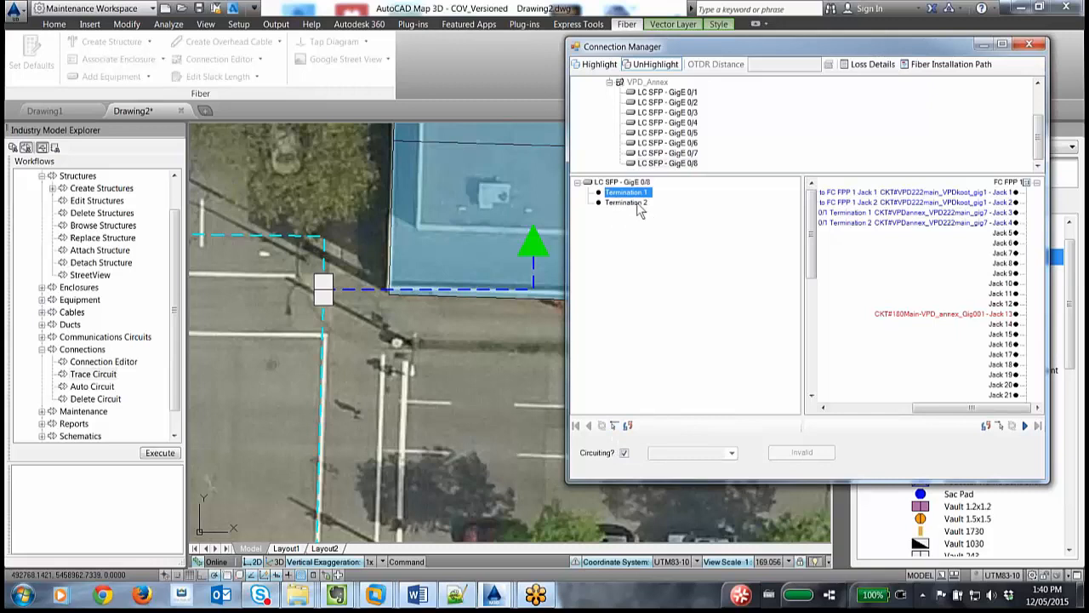
{"action": "left_click", "coordinate": [900, 315]}
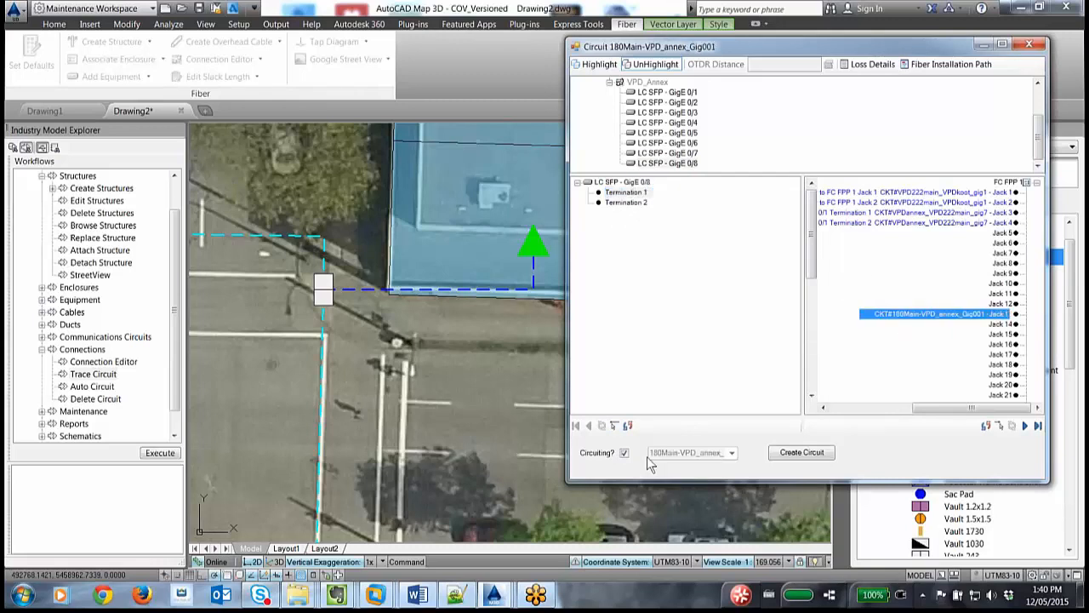
{"action": "left_click", "coordinate": [781, 454]}
{"action": "left_click", "coordinate": [837, 297]}
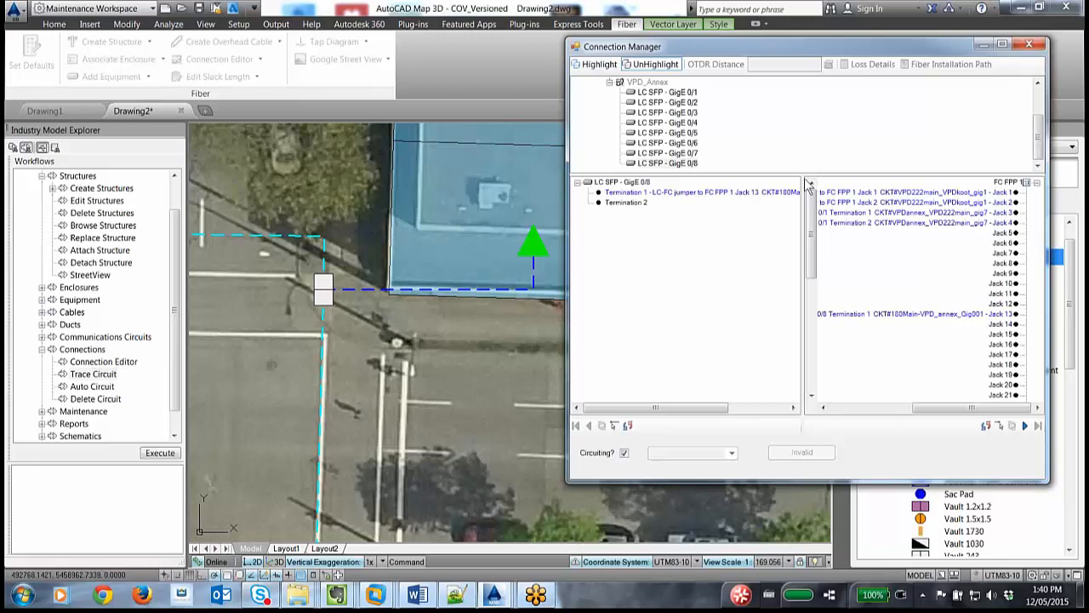
{"action": "left_click", "coordinate": [1030, 47]}
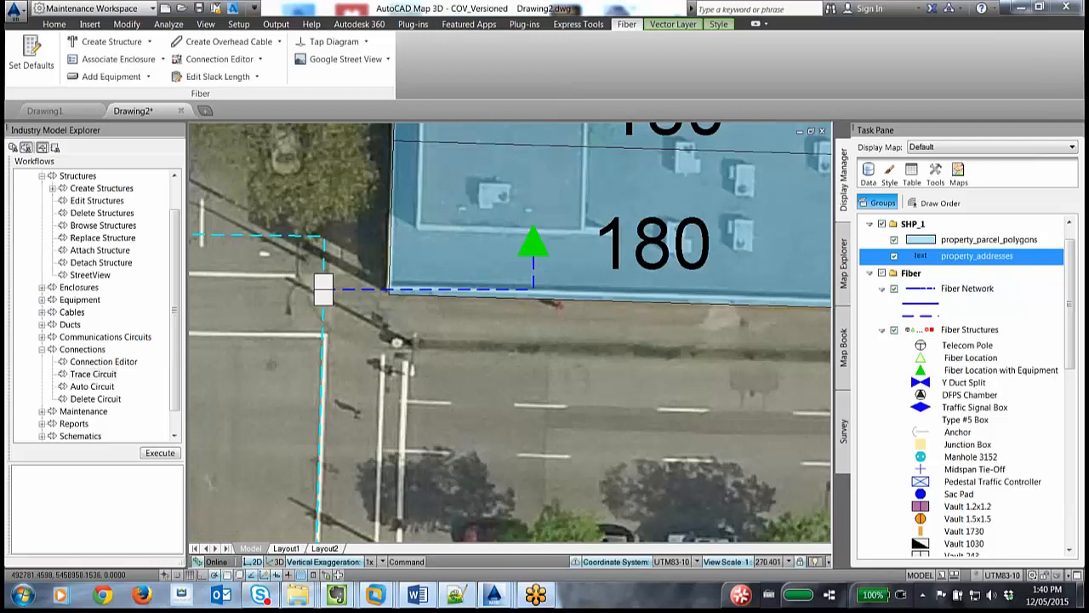
- Run the Generate Circuit Diagram report workflow for circuit 180Main-VPD_annex_Gig001
{"action": "scroll", "coordinate": [509, 195], "scroll_direction": "down", "scroll_amount": 2}
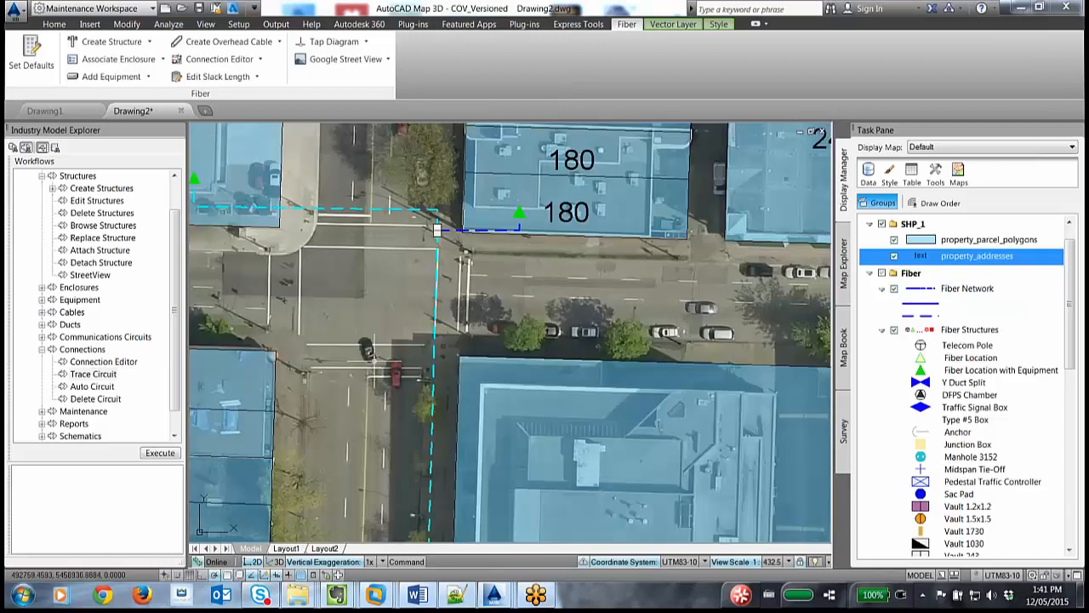
{"action": "left_click", "coordinate": [41, 350]}
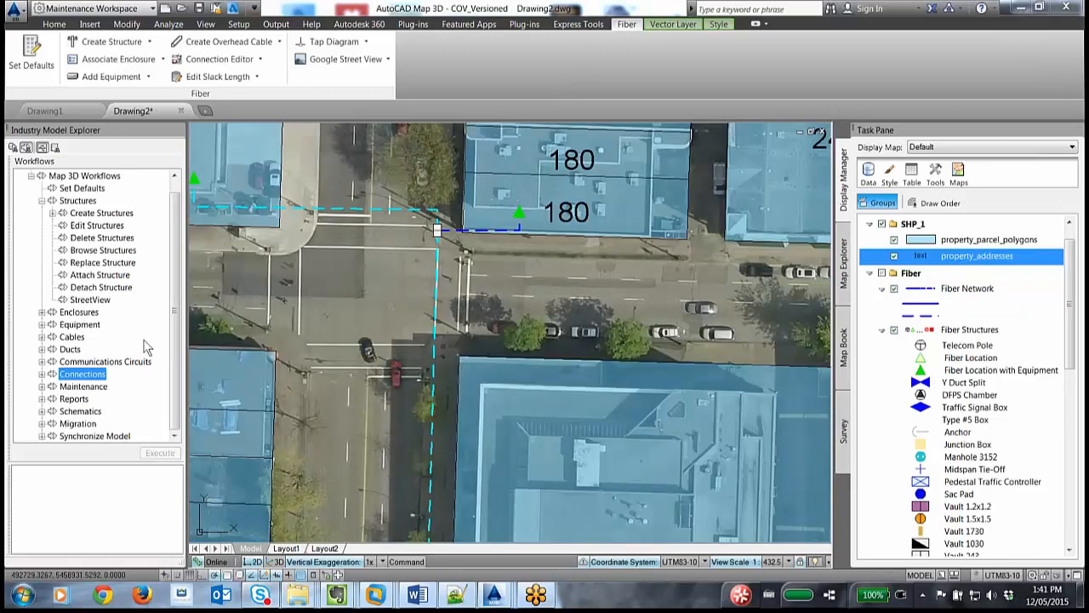
{"action": "left_click", "coordinate": [42, 399]}
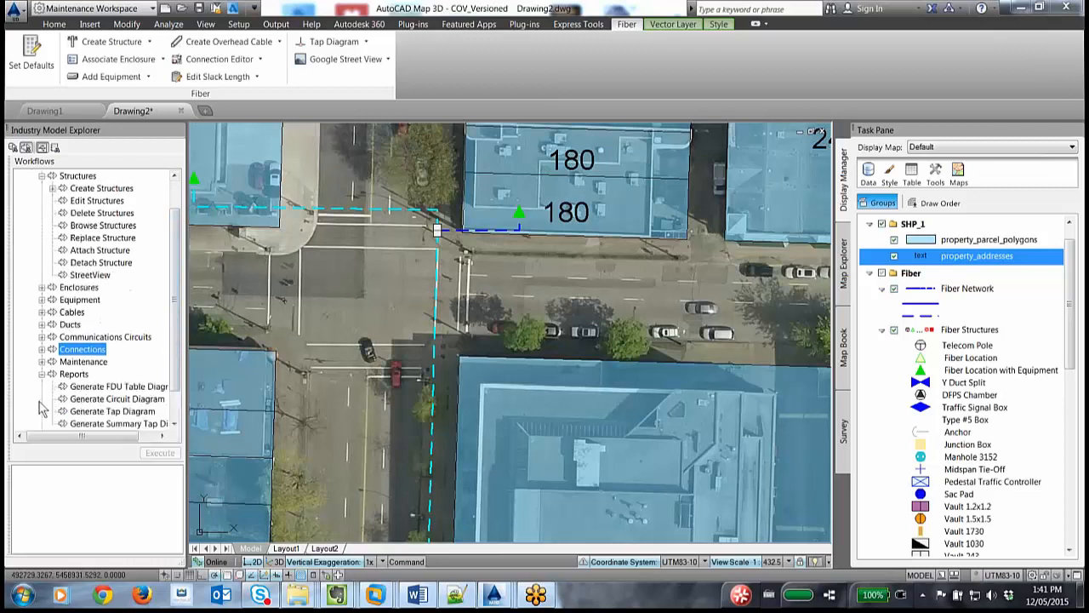
{"action": "left_click", "coordinate": [102, 400]}
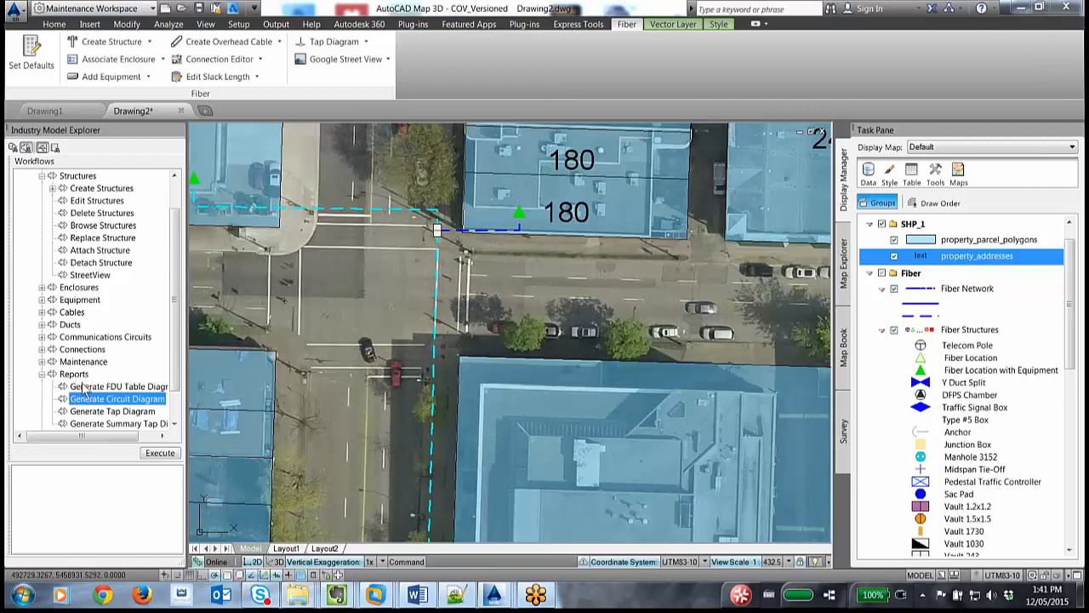
{"action": "scroll", "coordinate": [170, 426], "scroll_direction": "down", "scroll_amount": 1}
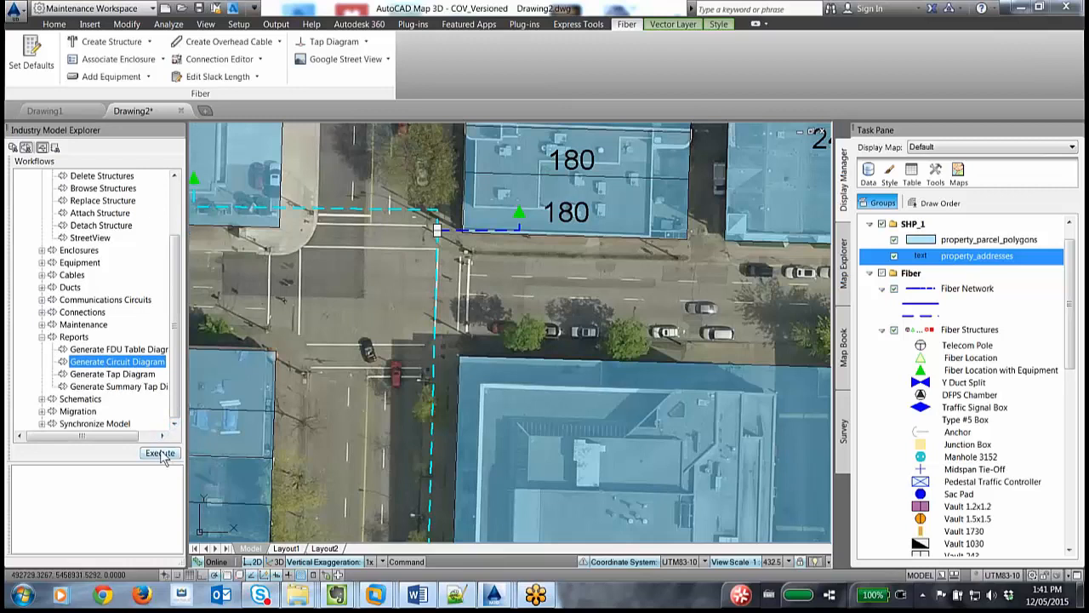
{"action": "left_click", "coordinate": [160, 453]}
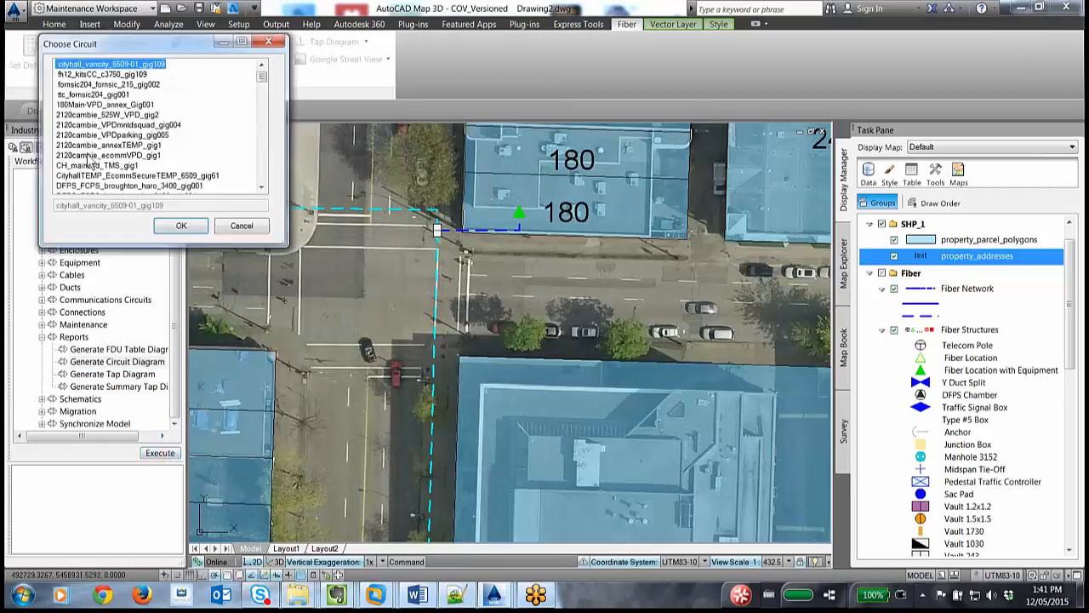
{"action": "left_click", "coordinate": [94, 104]}
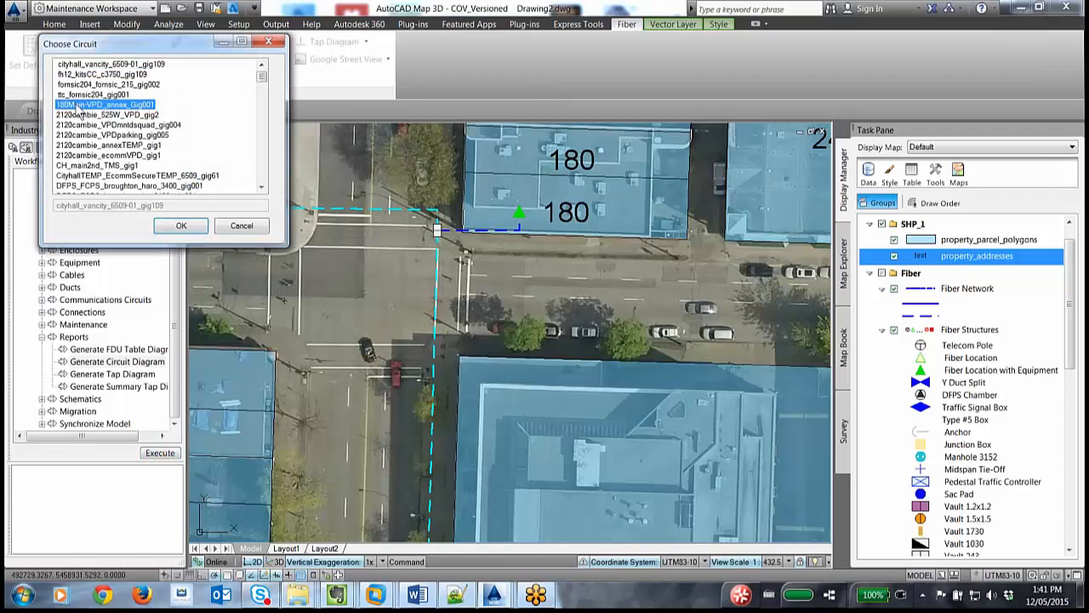
{"action": "left_click", "coordinate": [180, 228]}
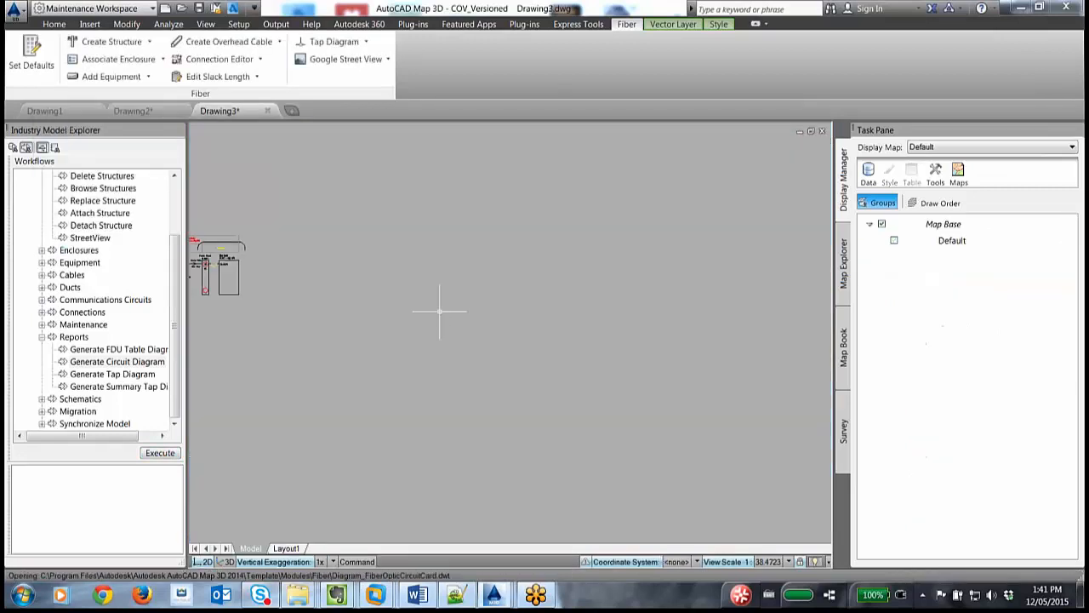
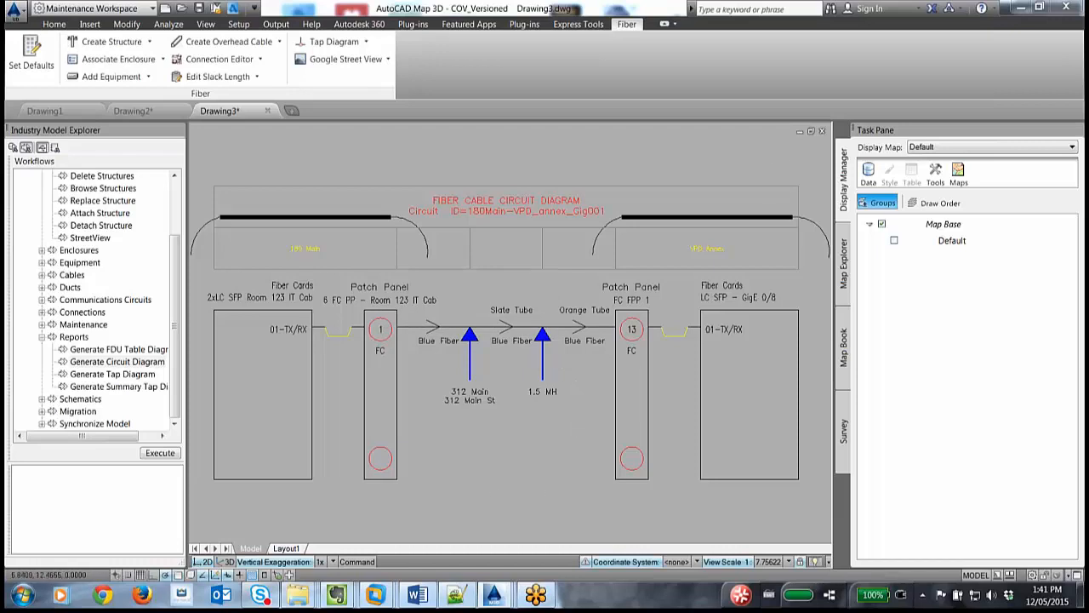
- Close the circuit diagram drawing Drawing3 without saving it
{"action": "left_click", "coordinate": [822, 133]}
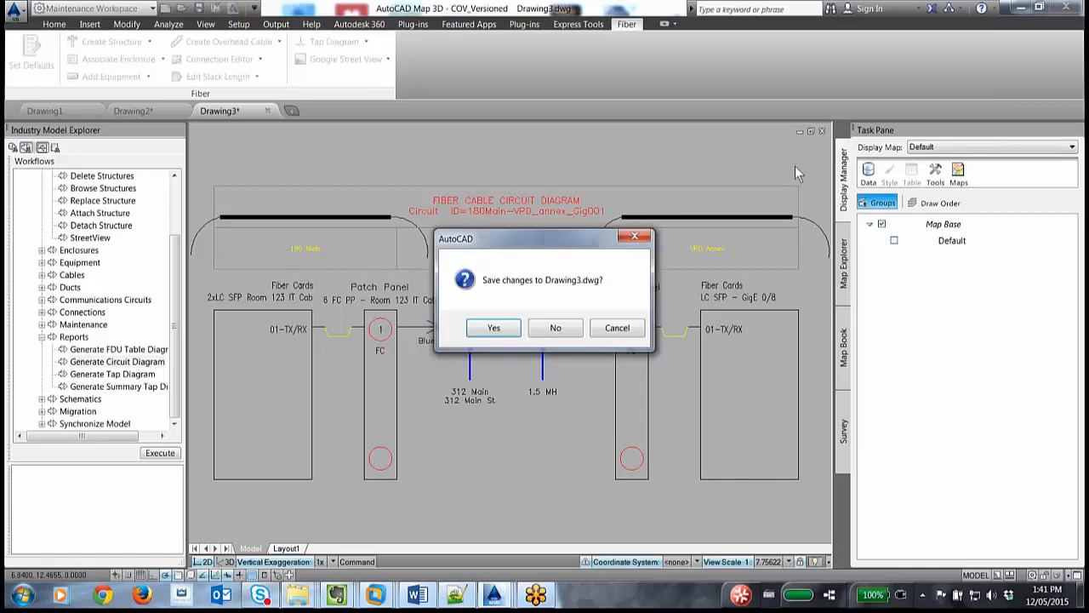
{"action": "left_click", "coordinate": [551, 328]}
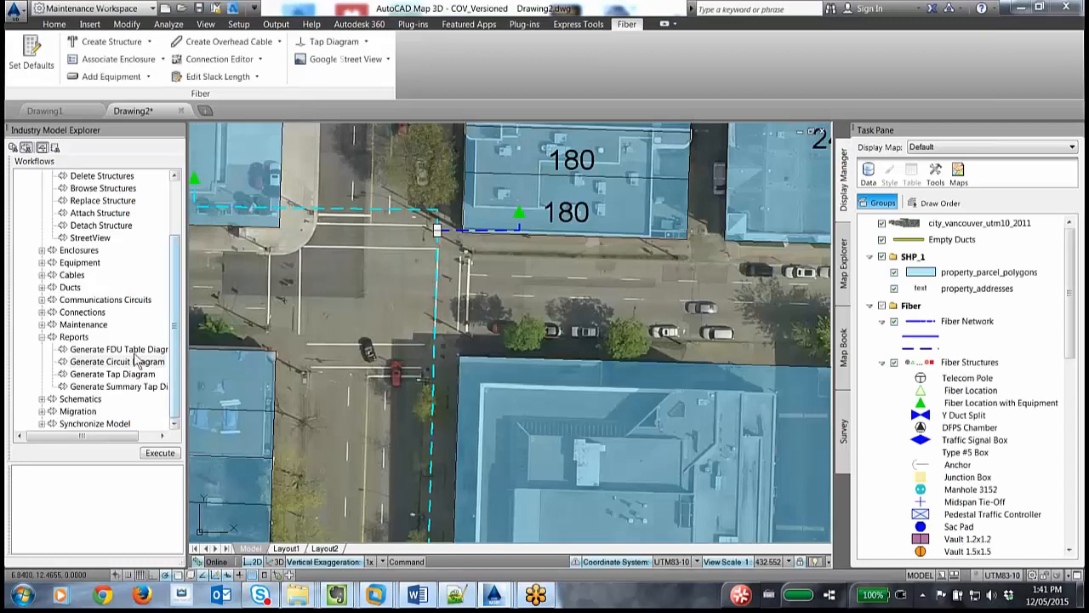
- Run the Generate FDU Table Diagram report workflow on the VPD Annex structure and let the drawing regenerate
{"action": "left_click", "coordinate": [136, 355]}
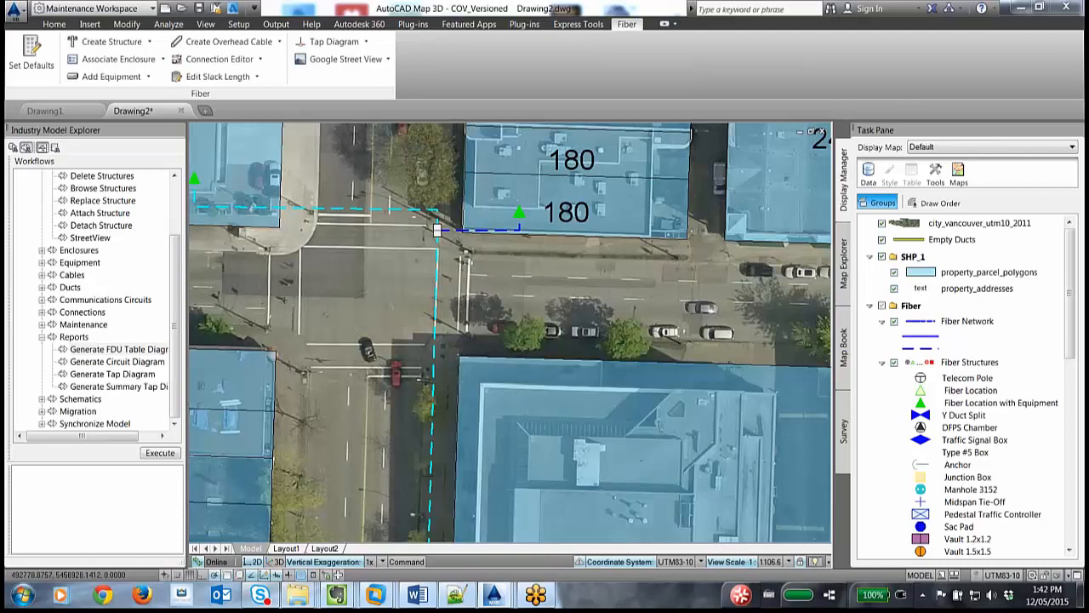
{"action": "scroll", "coordinate": [511, 352], "scroll_direction": "down", "scroll_amount": 5}
{"action": "scroll", "coordinate": [536, 443], "scroll_direction": "up", "scroll_amount": 6}
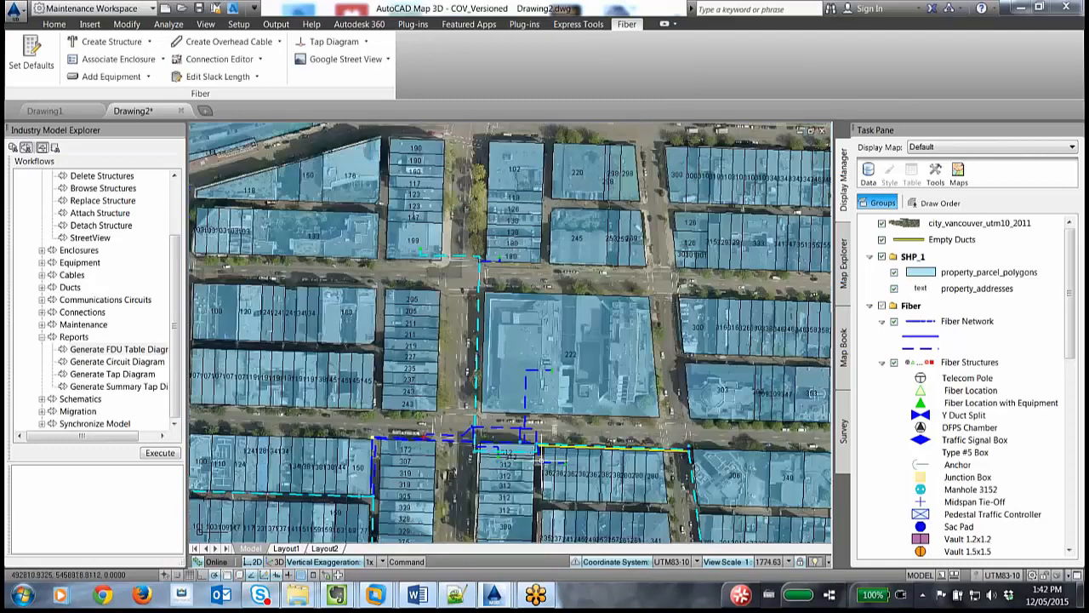
{"action": "scroll", "coordinate": [609, 473], "scroll_direction": "up", "scroll_amount": 4}
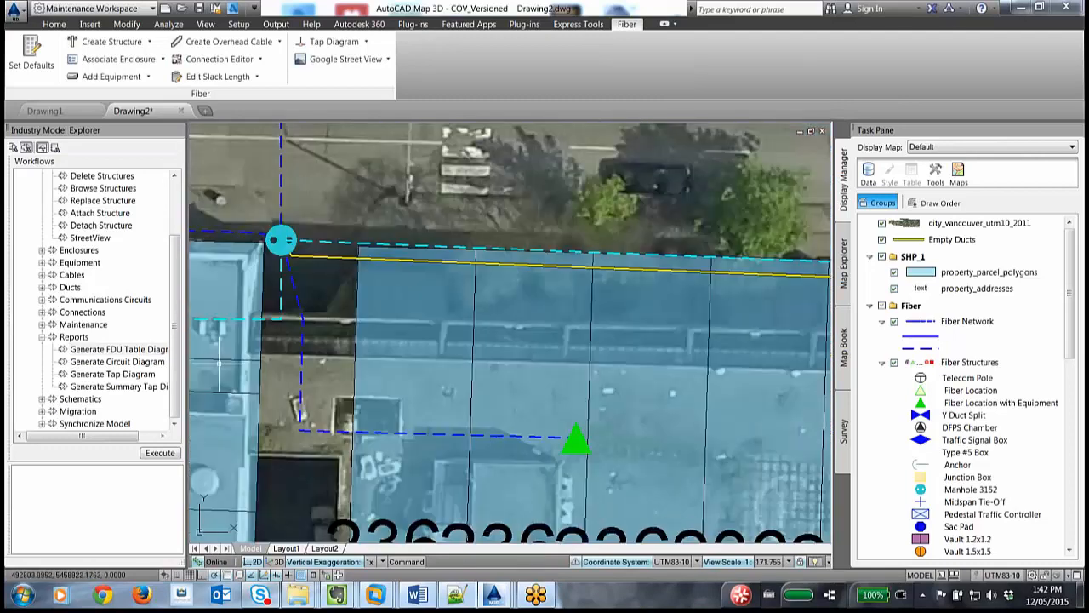
{"action": "mouse_move", "coordinate": [226, 364]}
{"action": "mouse_move", "coordinate": [441, 301]}
{"action": "left_click", "coordinate": [129, 352]}
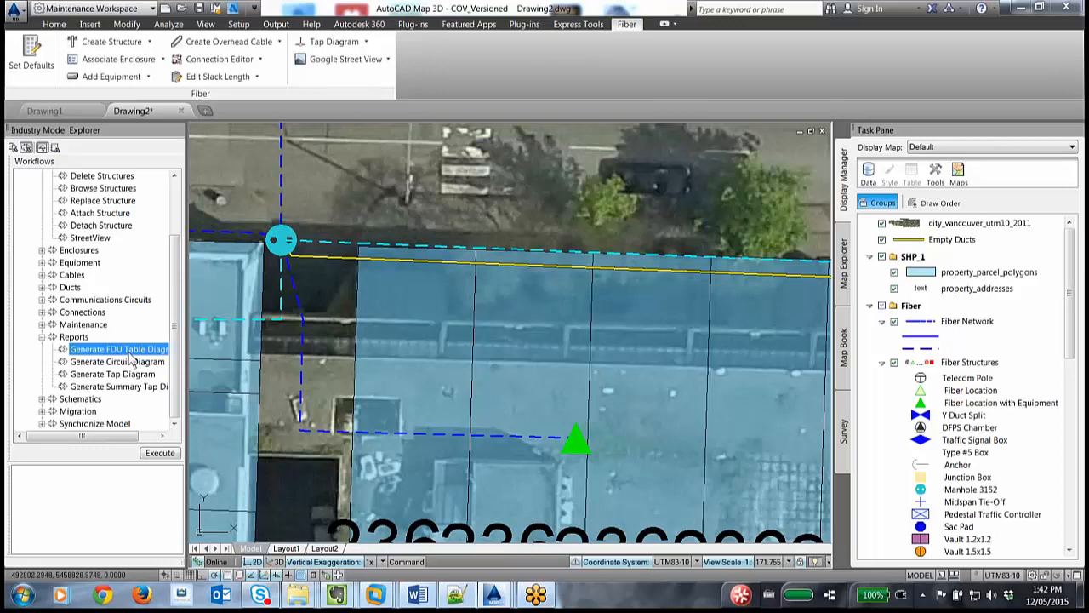
{"action": "left_click", "coordinate": [160, 453]}
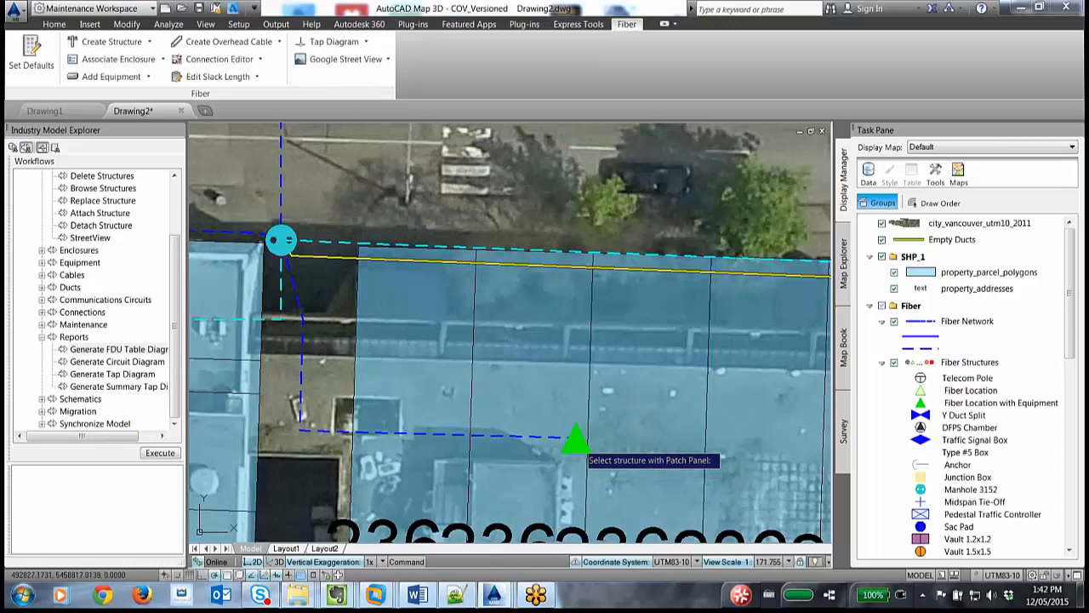
{"action": "left_click", "coordinate": [576, 440]}
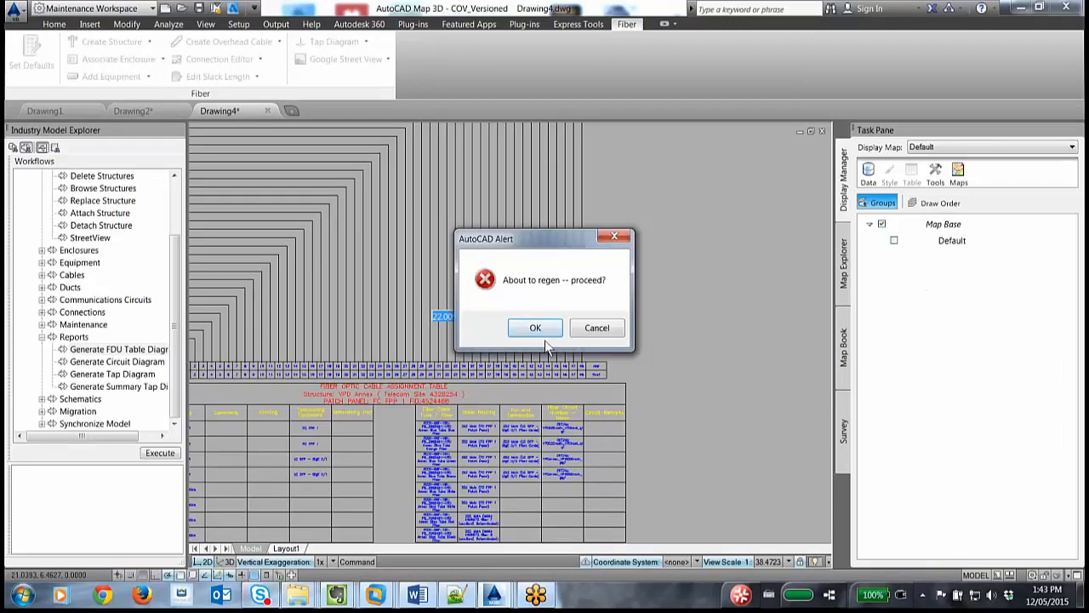
{"action": "left_click", "coordinate": [535, 329]}
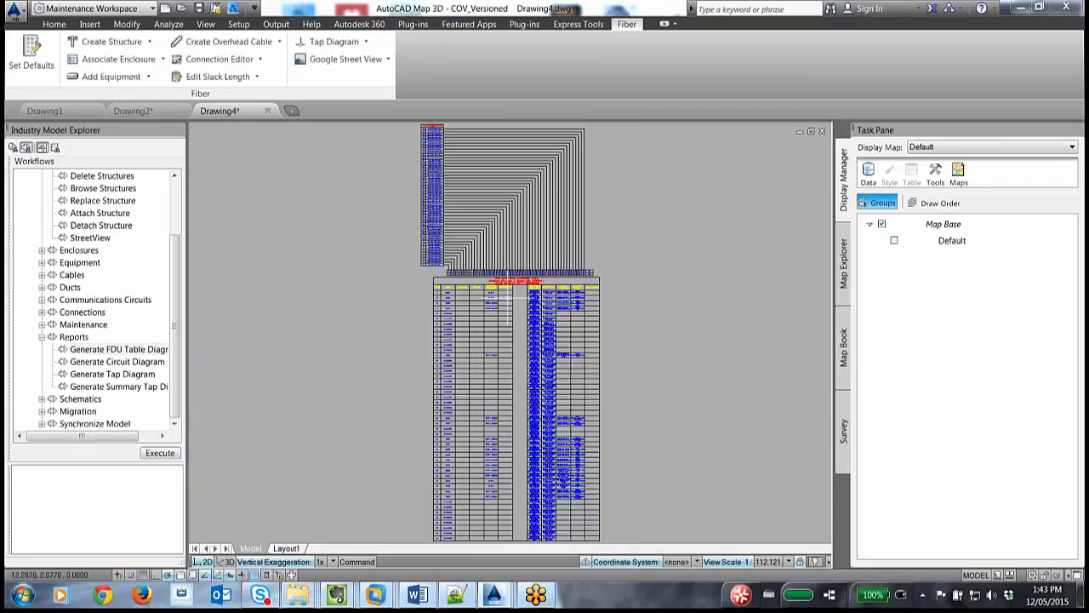
- Examine the port 13 row of the FC FPP 1 assignment table across all its columns, and close Drawing4 without saving
{"action": "scroll", "coordinate": [504, 302], "scroll_direction": "up", "scroll_amount": 6}
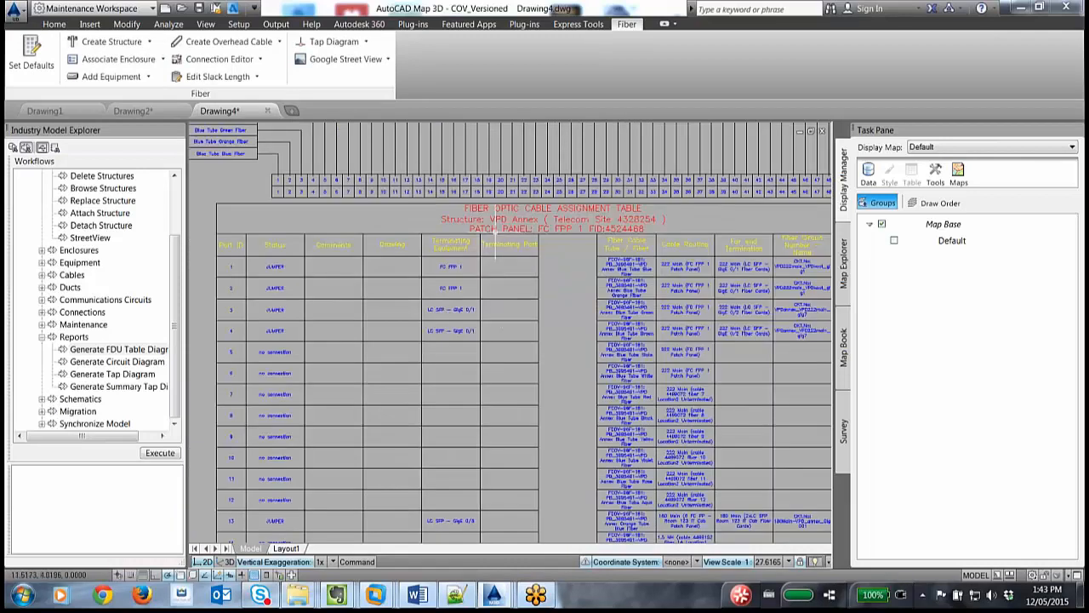
{"action": "scroll", "coordinate": [495, 235], "scroll_direction": "down", "scroll_amount": 2}
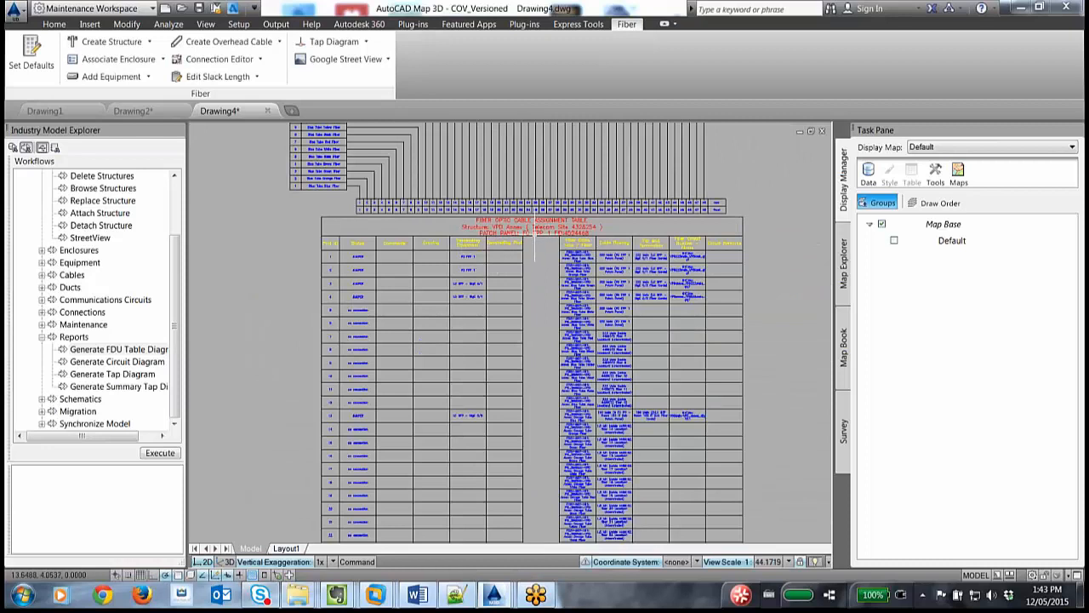
{"action": "scroll", "coordinate": [530, 235], "scroll_direction": "up", "scroll_amount": 2}
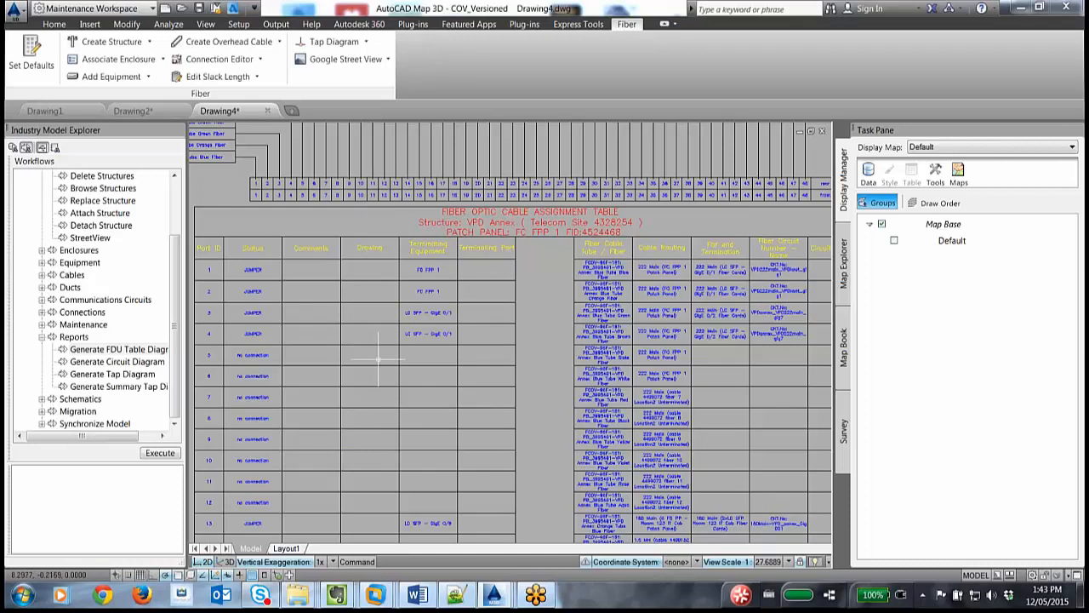
{"action": "scroll", "coordinate": [388, 434], "scroll_direction": "up", "scroll_amount": 2}
{"action": "middle_click_drag", "start_coordinate": [388, 434], "coordinate": [518, 206]}
{"action": "scroll", "coordinate": [498, 357], "scroll_direction": "up", "scroll_amount": 2}
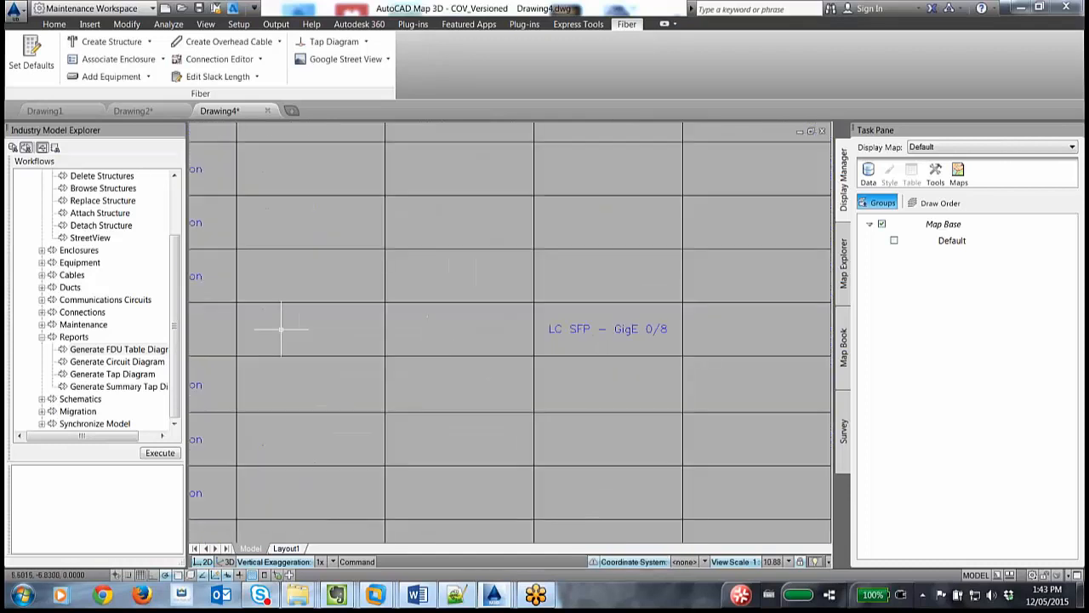
{"action": "middle_click_drag", "start_coordinate": [304, 331], "coordinate": [497, 324]}
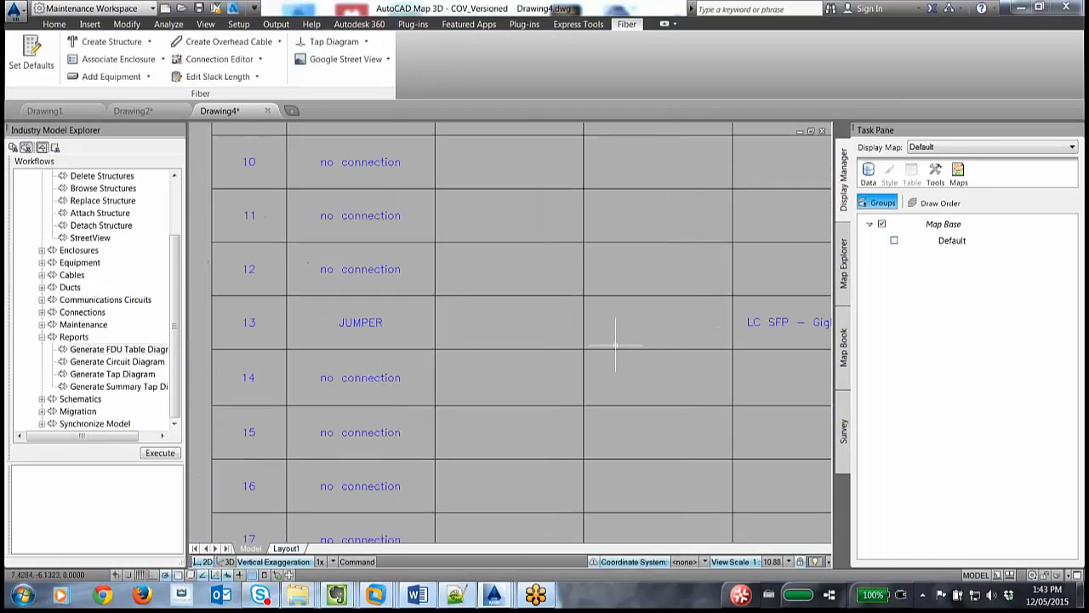
{"action": "scroll", "coordinate": [604, 342], "scroll_direction": "down", "scroll_amount": 2}
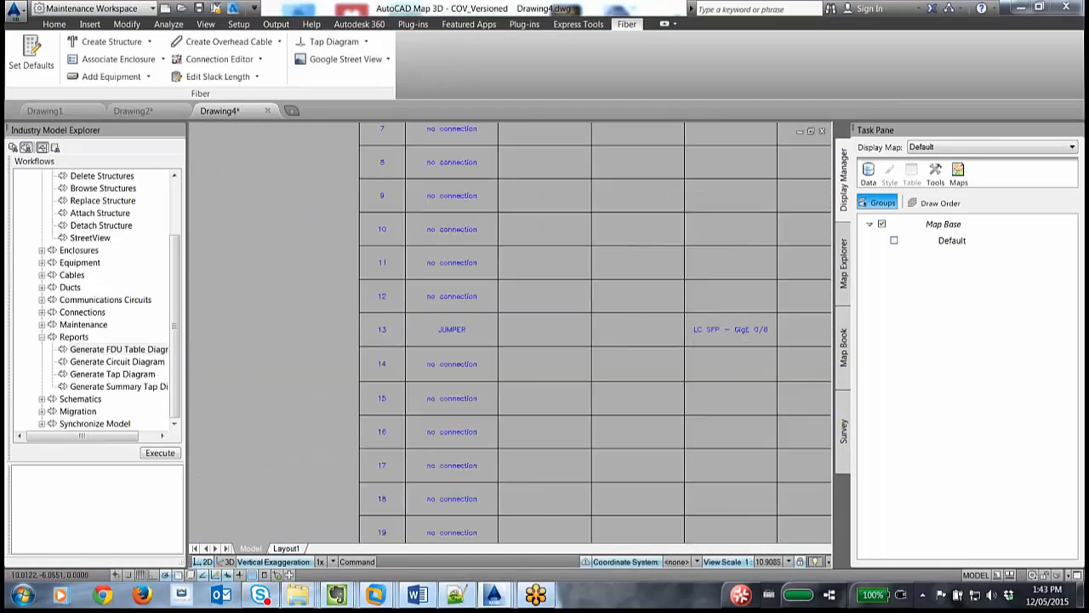
{"action": "scroll", "coordinate": [730, 339], "scroll_direction": "up", "scroll_amount": 2}
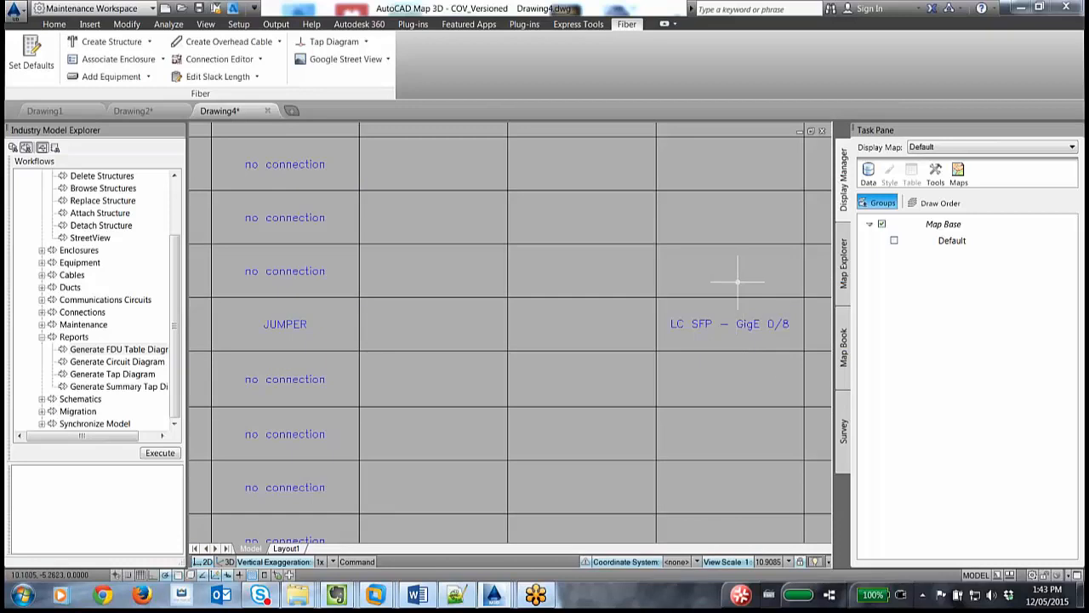
{"action": "middle_click_drag", "start_coordinate": [737, 282], "coordinate": [24, 274]}
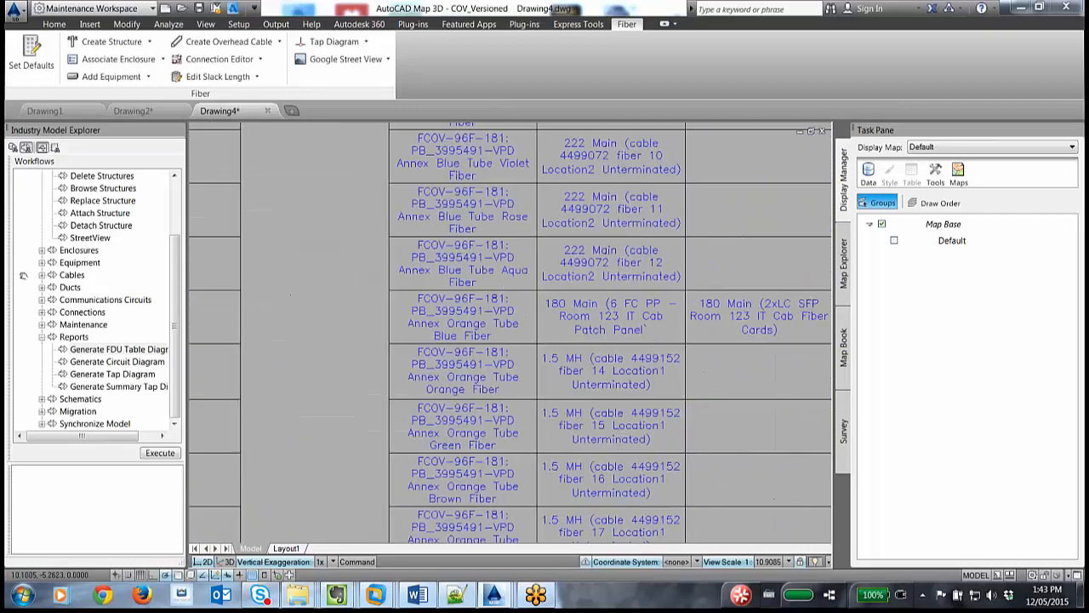
{"action": "middle_click_drag", "start_coordinate": [369, 297], "coordinate": [214, 249]}
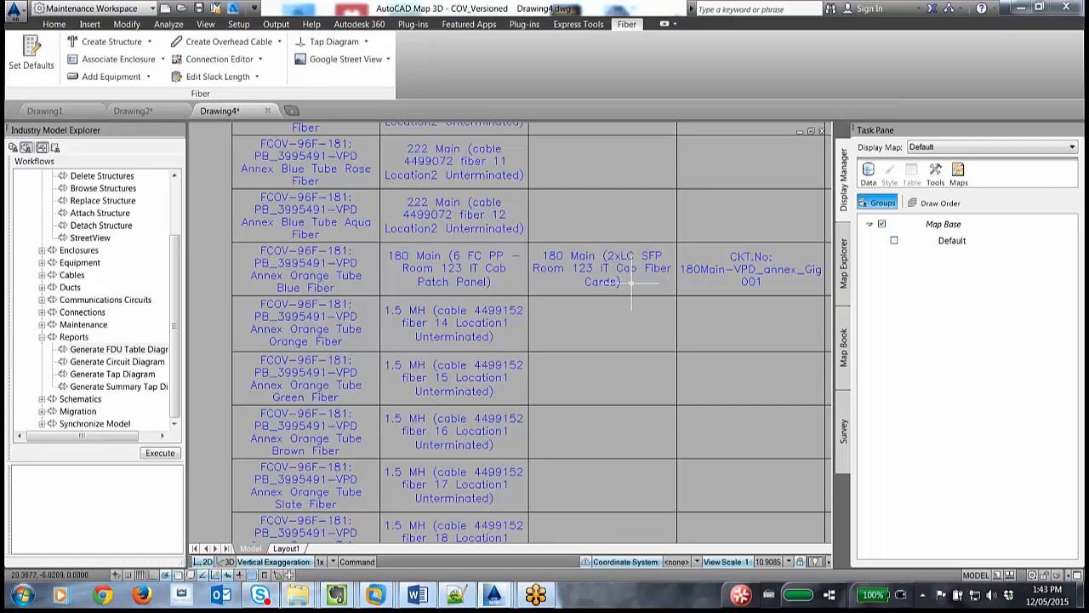
{"action": "scroll", "coordinate": [631, 281], "scroll_direction": "down", "scroll_amount": 6}
{"action": "scroll", "coordinate": [631, 281], "scroll_direction": "down", "scroll_amount": 2}
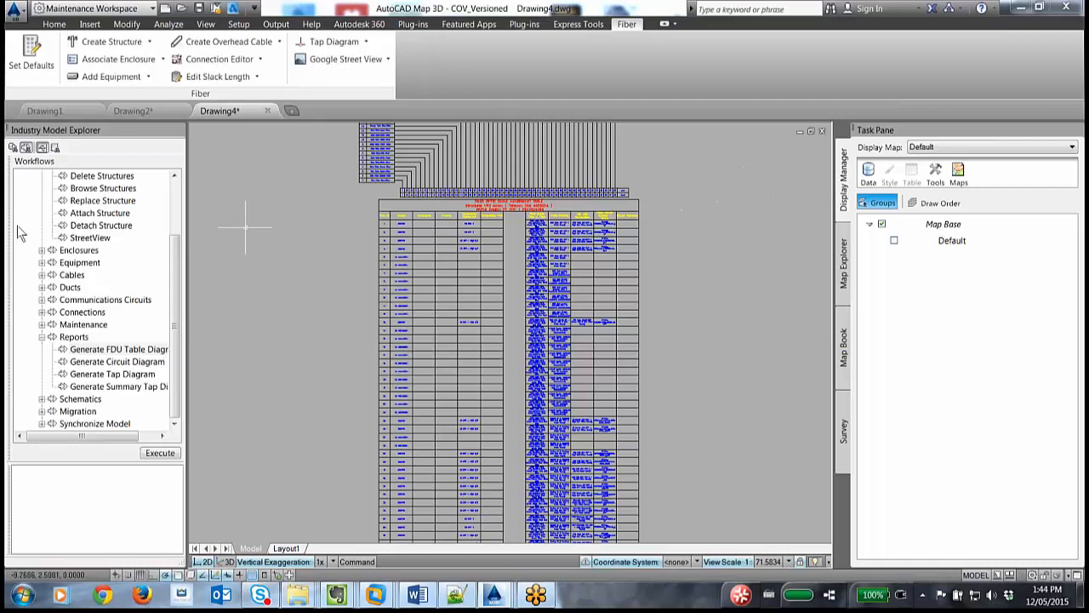
{"action": "left_click", "coordinate": [822, 132]}
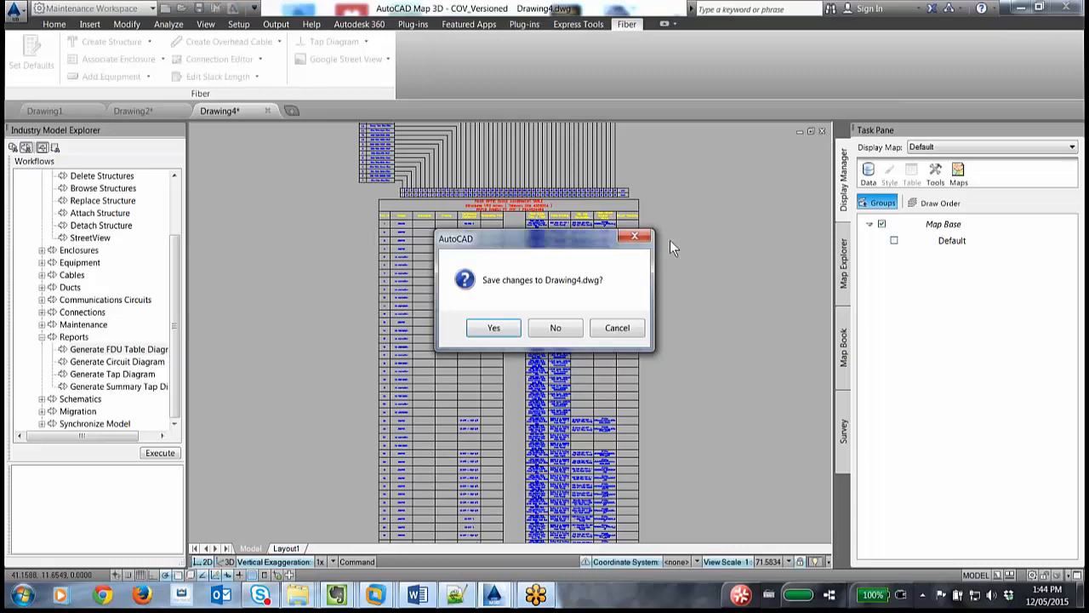
{"action": "left_click", "coordinate": [554, 328]}
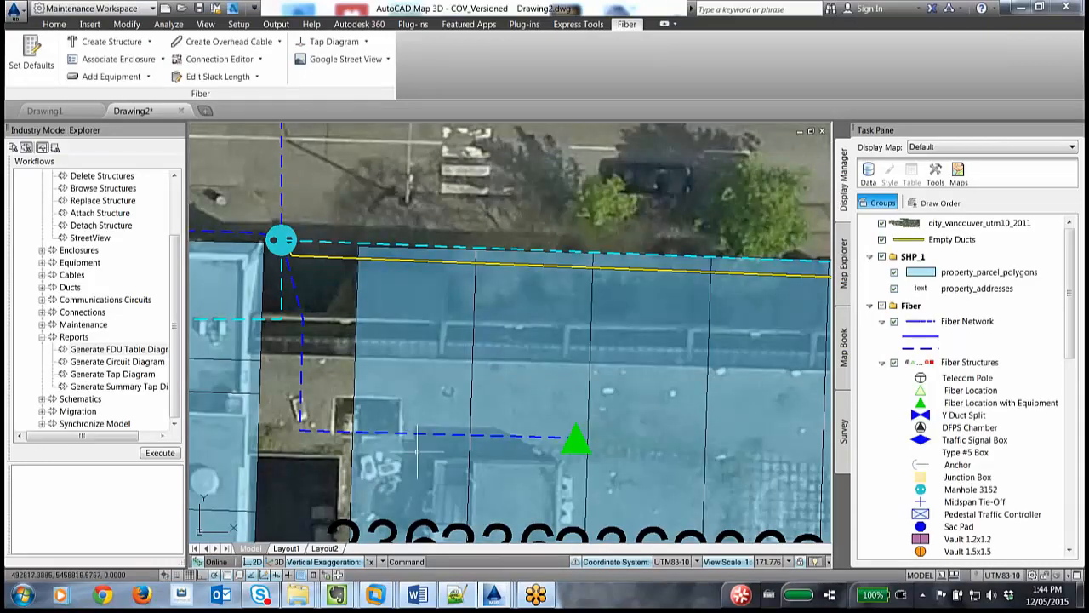
- Show the features modified in the 180 Main New Service job and expand the Inserted group to review its feature classes
{"action": "left_click", "coordinate": [56, 149]}
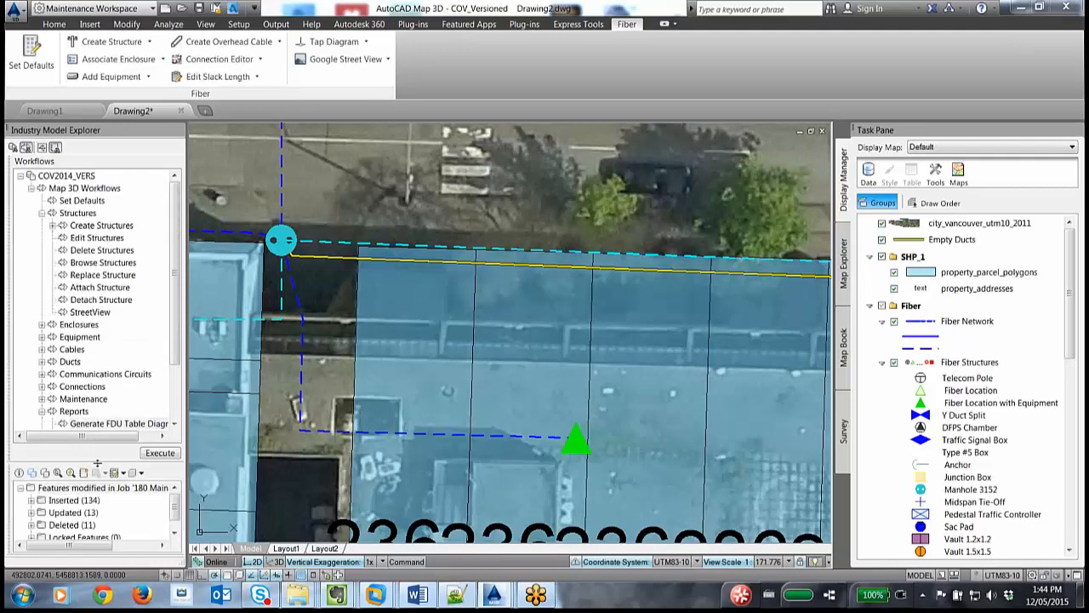
{"action": "left_click_drag", "start_coordinate": [98, 462], "coordinate": [100, 408]}
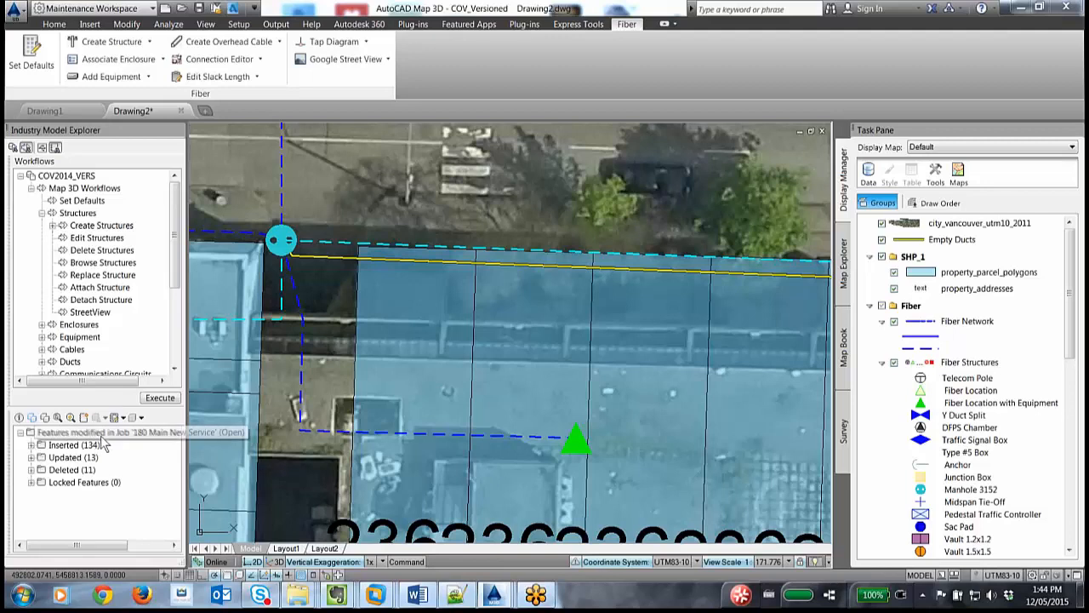
{"action": "left_click", "coordinate": [31, 445]}
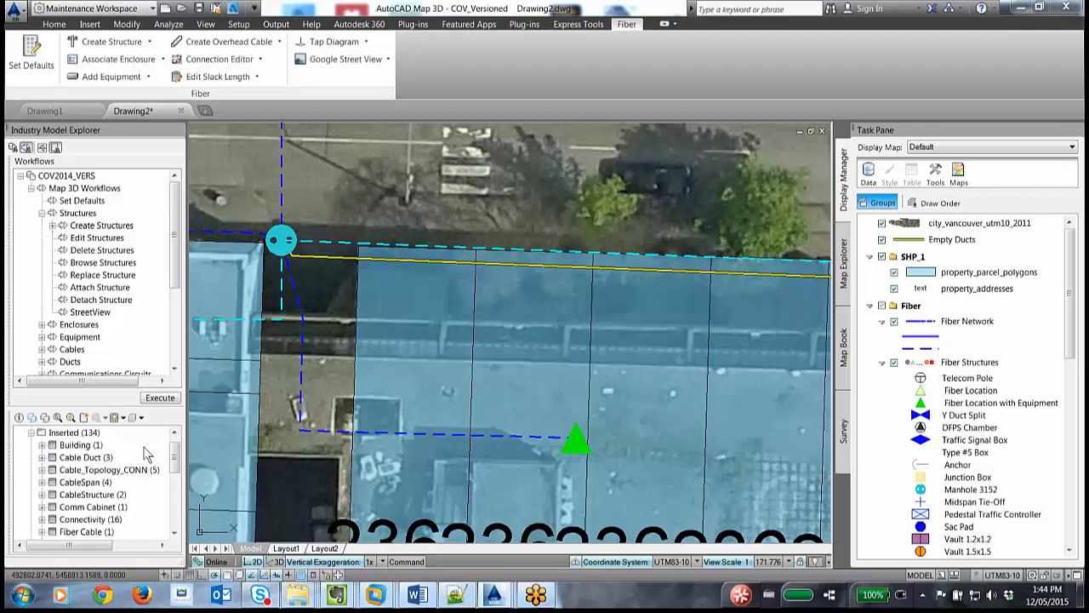
{"action": "mouse_move", "coordinate": [175, 461]}
{"action": "left_mouse_down"}
{"action": "mouse_move", "coordinate": [182, 517]}
{"action": "mouse_move", "coordinate": [184, 452]}
{"action": "left_mouse_up"}
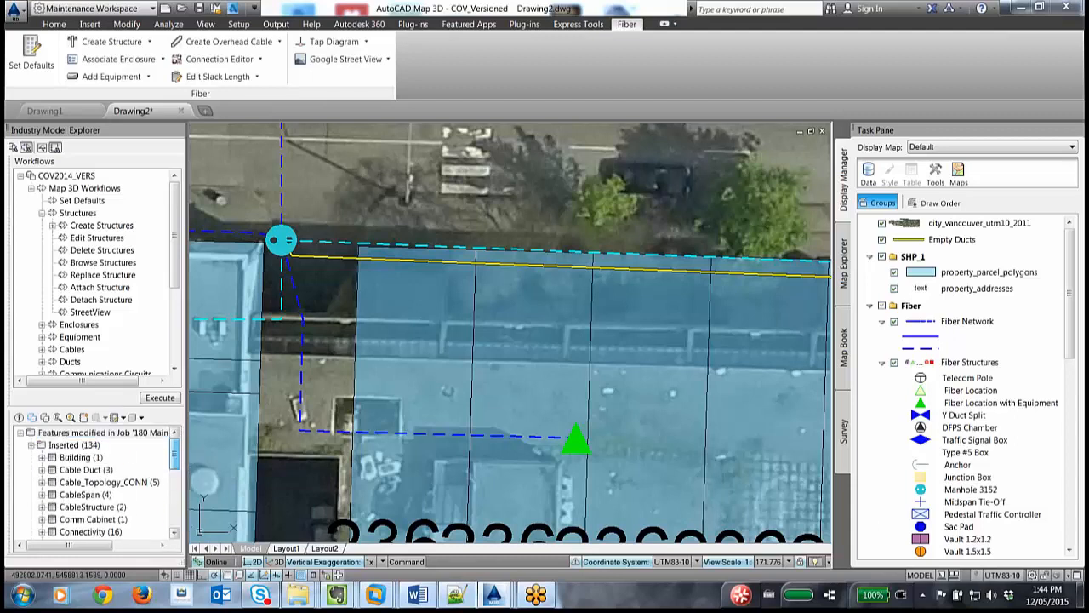
{"action": "mouse_move", "coordinate": [353, 393]}
{"action": "mouse_move", "coordinate": [175, 451]}
{"action": "left_mouse_down"}
{"action": "mouse_move", "coordinate": [180, 524]}
{"action": "mouse_move", "coordinate": [193, 457]}
{"action": "left_mouse_up"}
{"action": "mouse_move", "coordinate": [197, 449]}
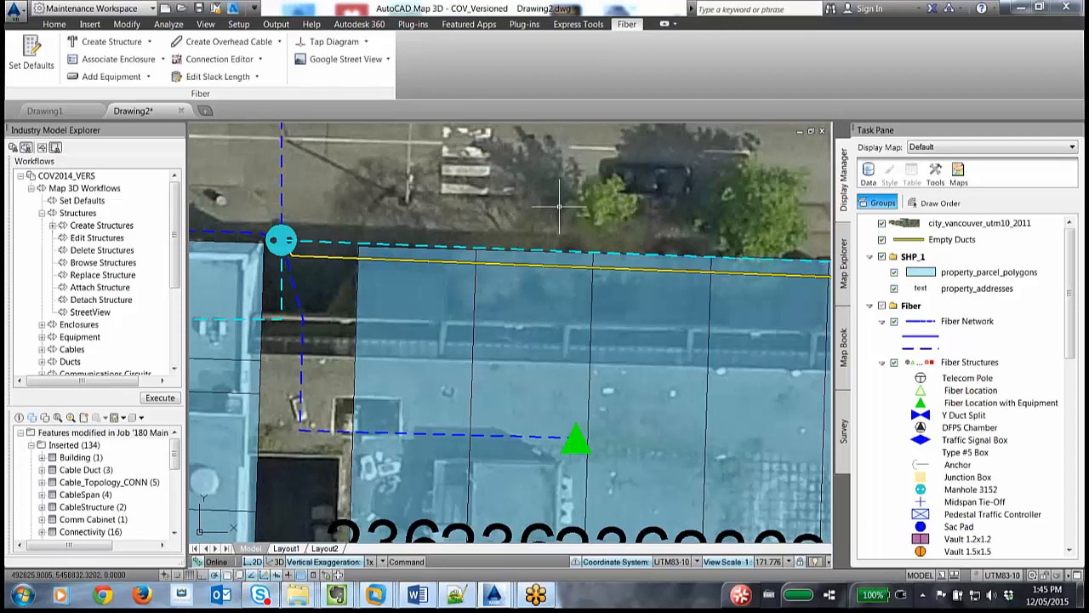
- Switch the active job from 180 Main New Service to Live, with the map showing the 180 Main site
{"action": "scroll", "coordinate": [573, 208], "scroll_direction": "down", "scroll_amount": 2}
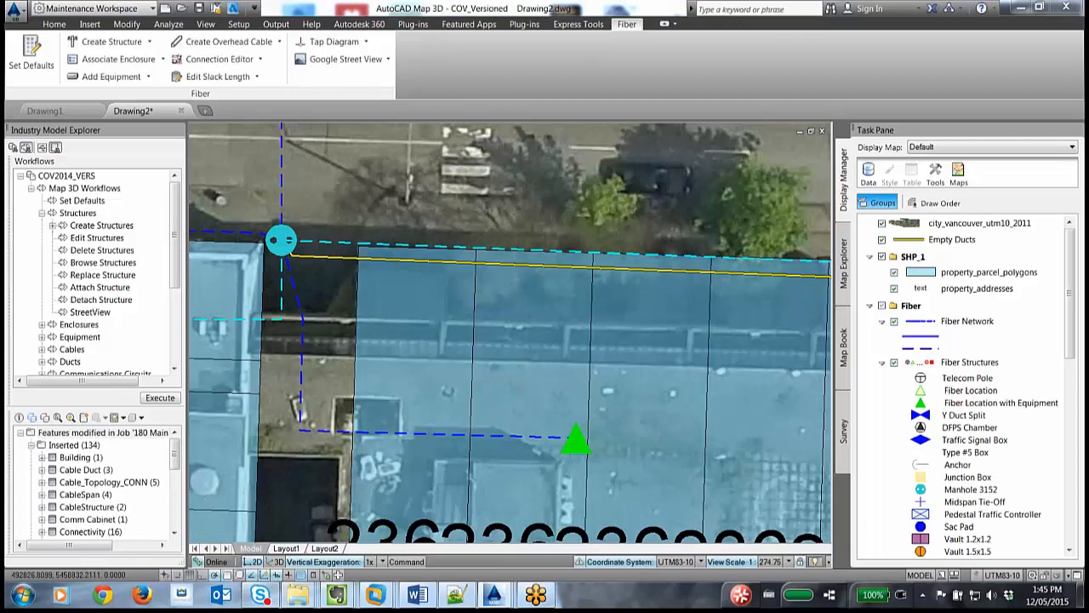
{"action": "scroll", "coordinate": [571, 206], "scroll_direction": "down", "scroll_amount": 2}
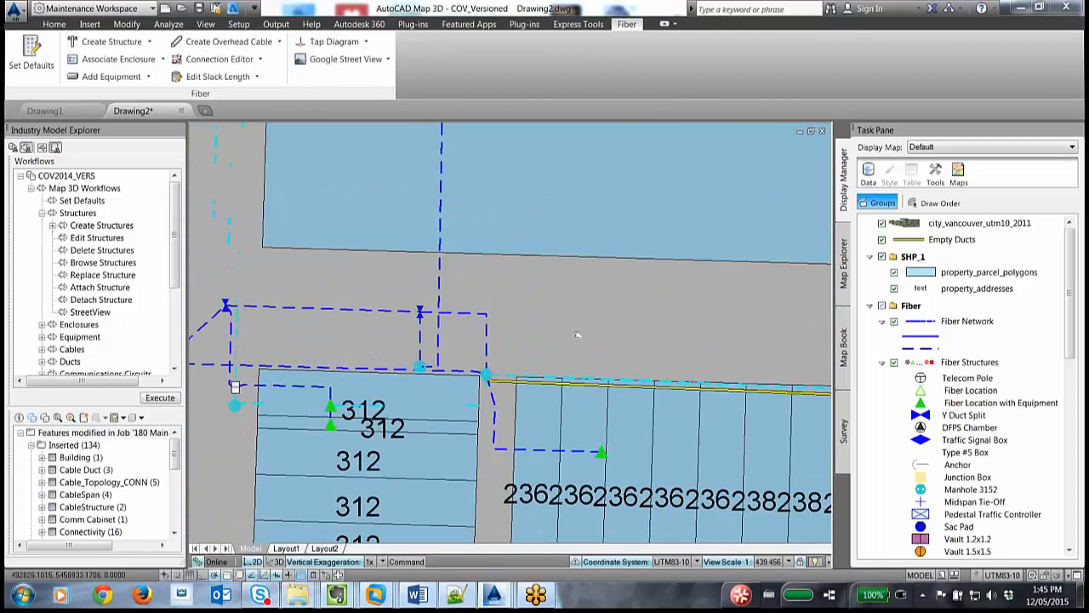
{"action": "scroll", "coordinate": [578, 334], "scroll_direction": "down", "scroll_amount": 2}
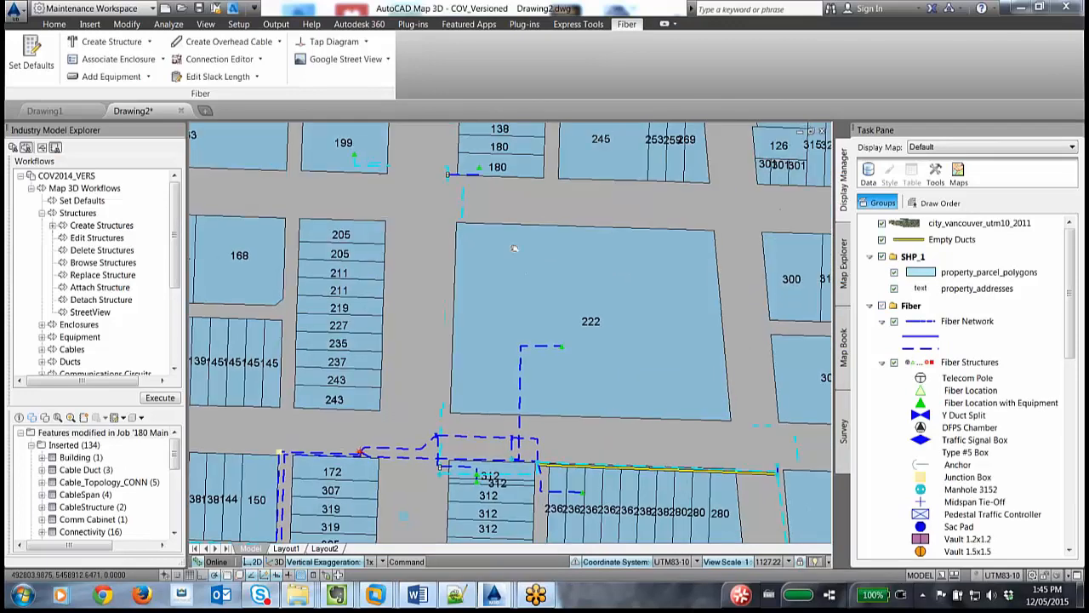
{"action": "scroll", "coordinate": [459, 162], "scroll_direction": "up", "scroll_amount": 2}
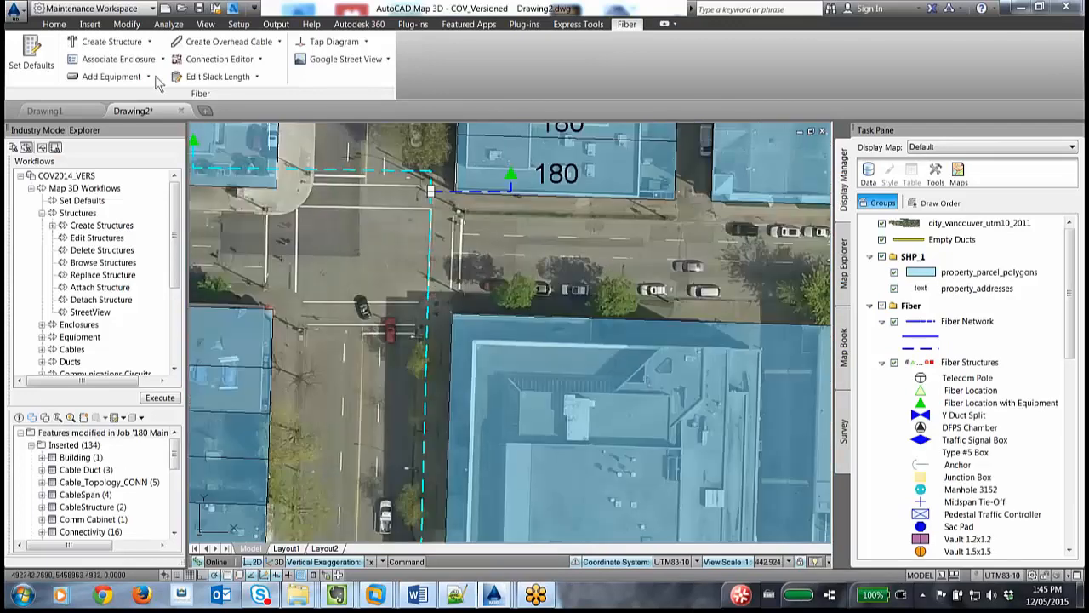
{"action": "left_click", "coordinate": [53, 23]}
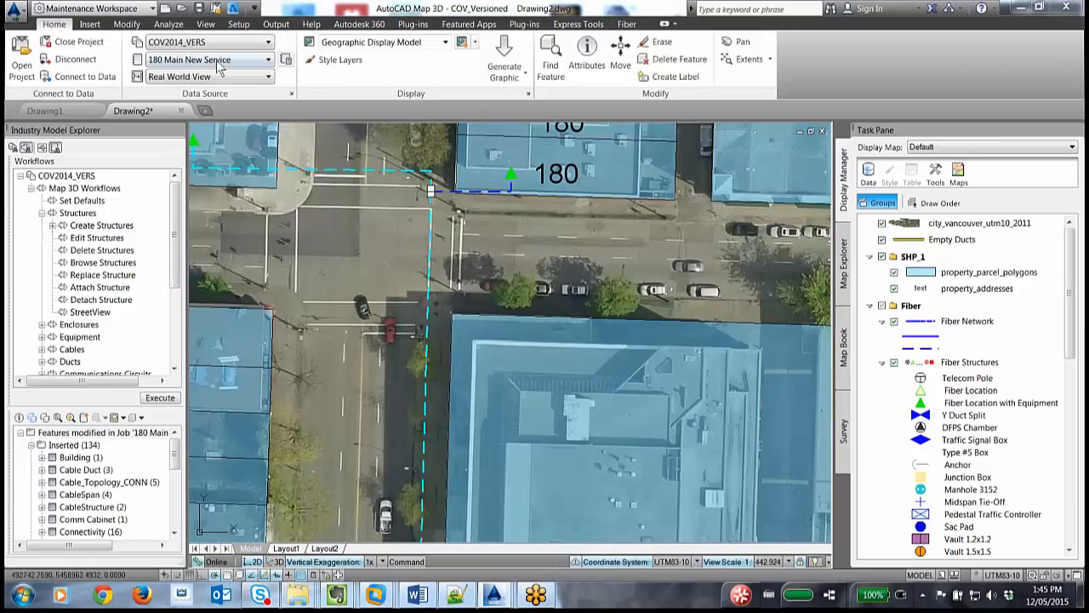
{"action": "left_click", "coordinate": [260, 64]}
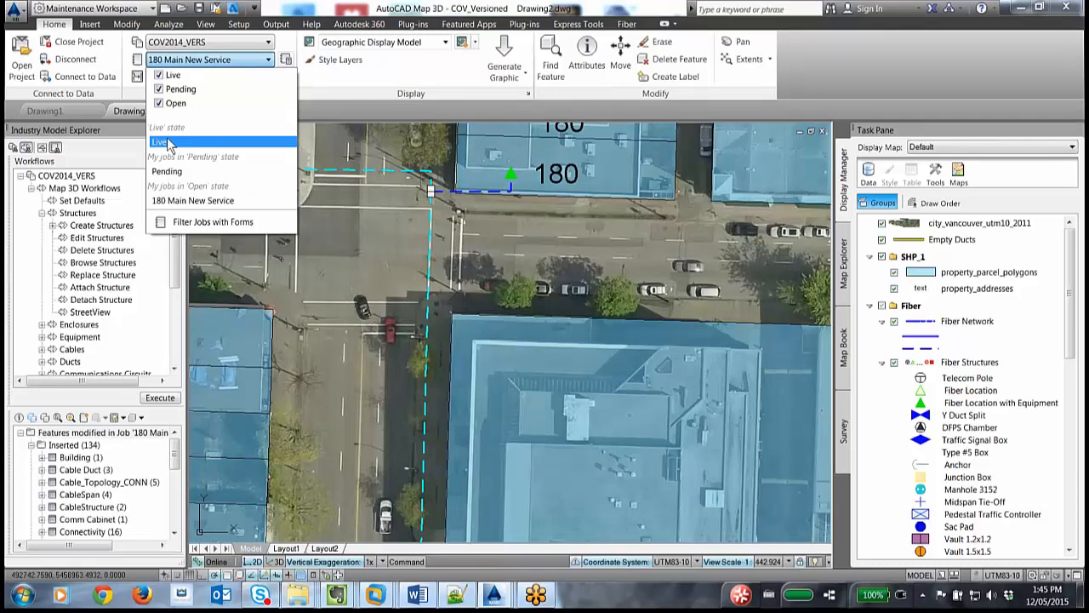
{"action": "left_click", "coordinate": [164, 142]}
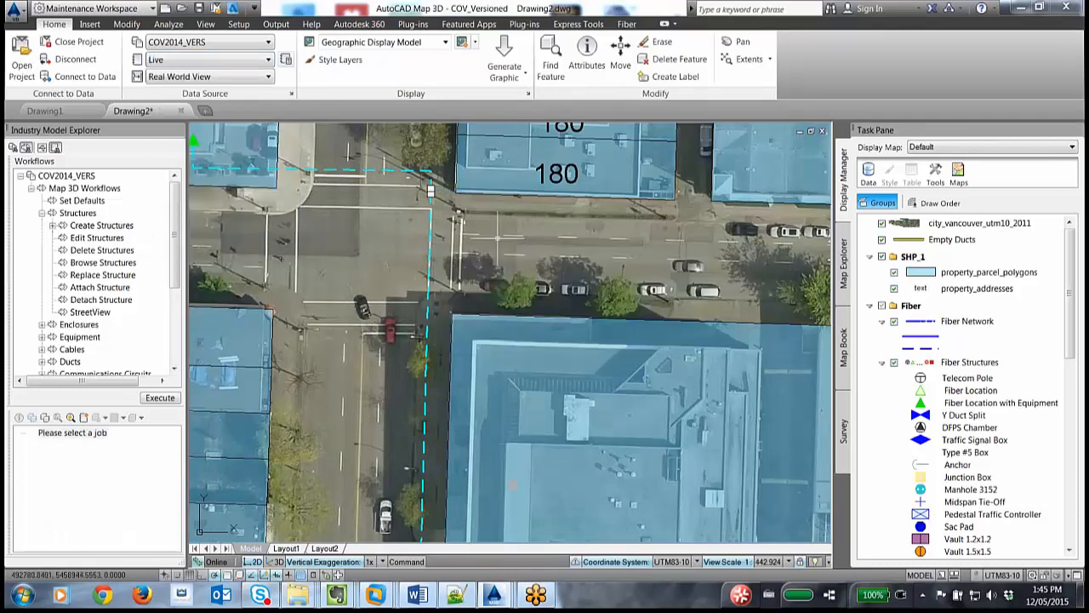